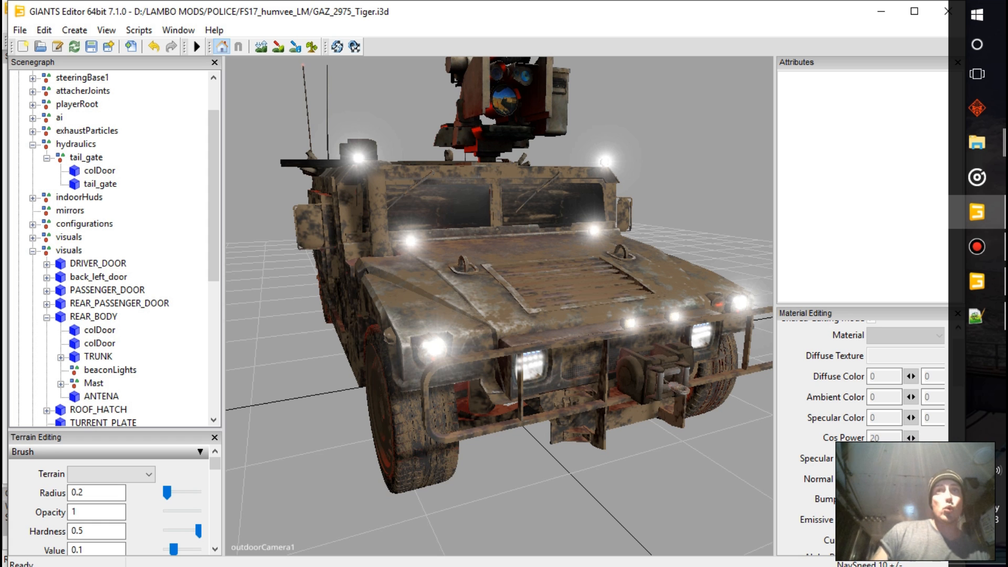
Export the Humvee's visuals group with files over export.i3d in the imported folder, declining the parent directory structure
{"action": "left_click_drag", "start_coordinate": [499, 306], "coordinate": [488, 346], "text": "alt"}
{"action": "scroll", "coordinate": [499, 306], "scroll_direction": "down", "scroll_amount": 6}
{"action": "scroll", "coordinate": [500, 306], "scroll_direction": "up", "scroll_amount": 8}
{"action": "scroll", "coordinate": [499, 306], "scroll_direction": "down", "scroll_amount": 8}
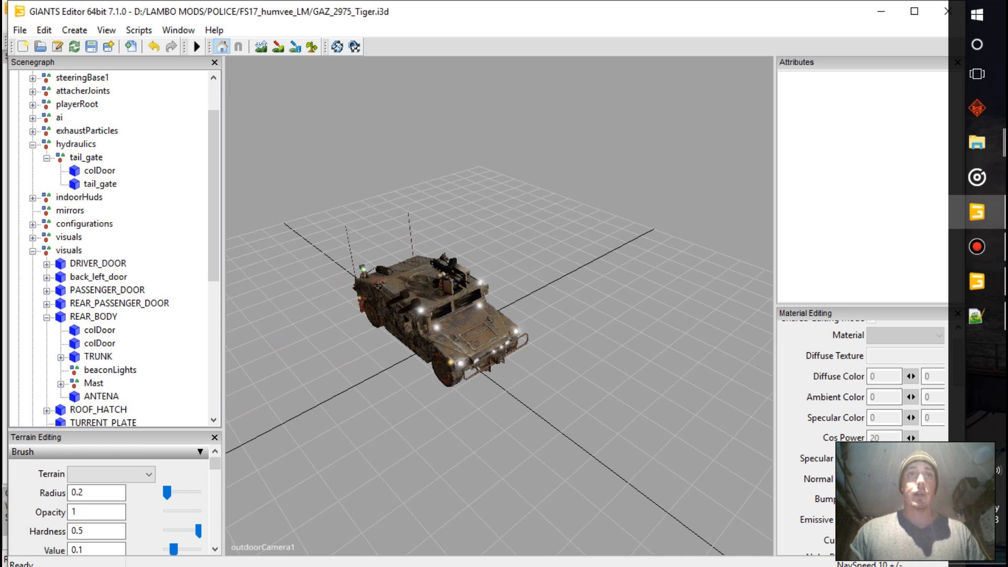
{"action": "left_click", "coordinate": [69, 250]}
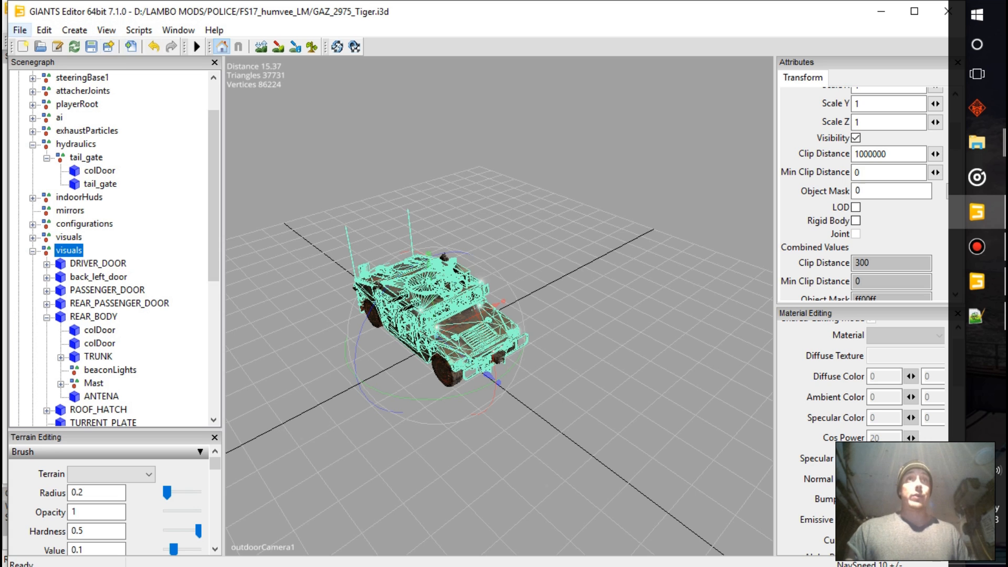
{"action": "left_click", "coordinate": [20, 30]}
{"action": "left_click", "coordinate": [87, 236]}
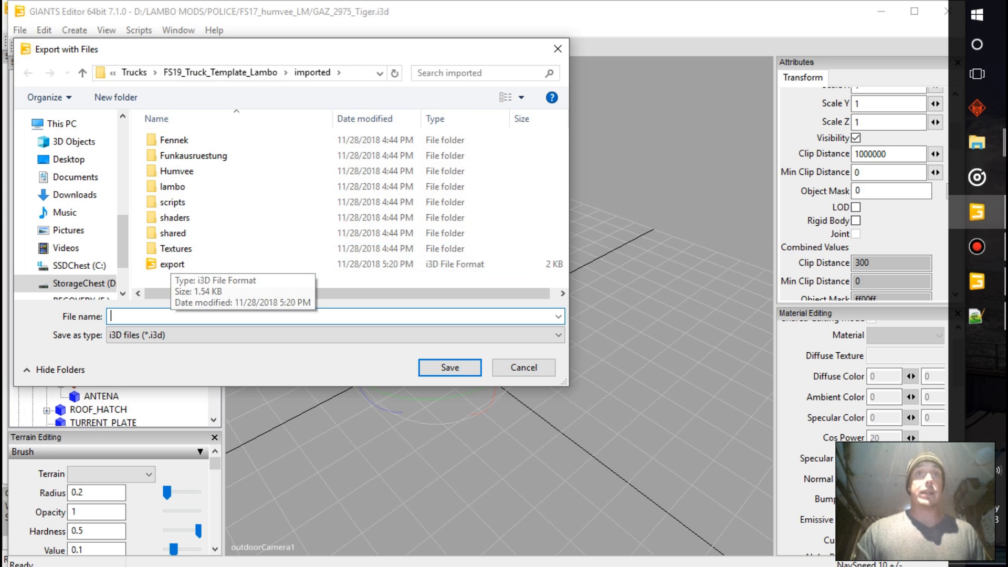
{"action": "left_click", "coordinate": [221, 73]}
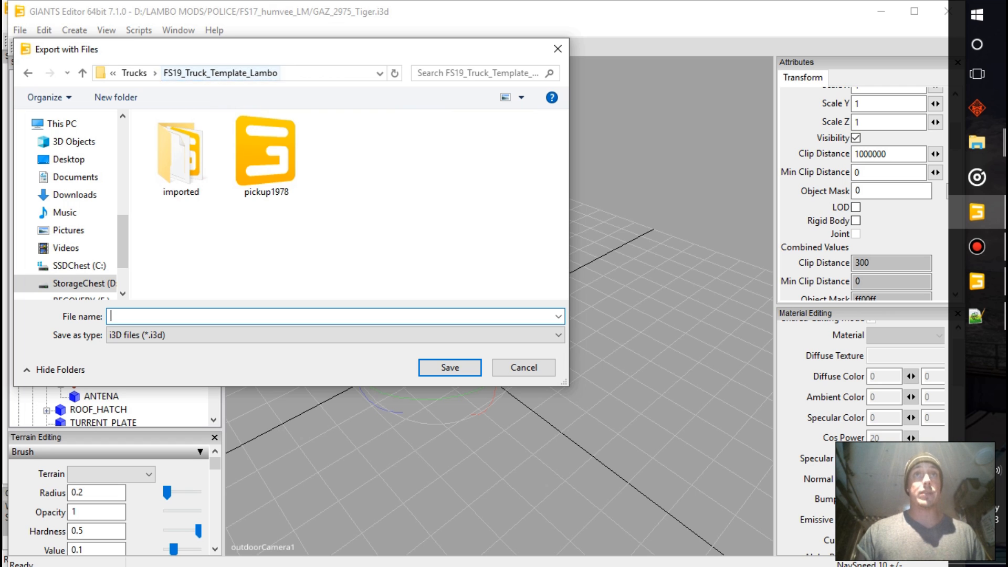
{"action": "double_click", "coordinate": [181, 169]}
{"action": "double_click", "coordinate": [173, 264]}
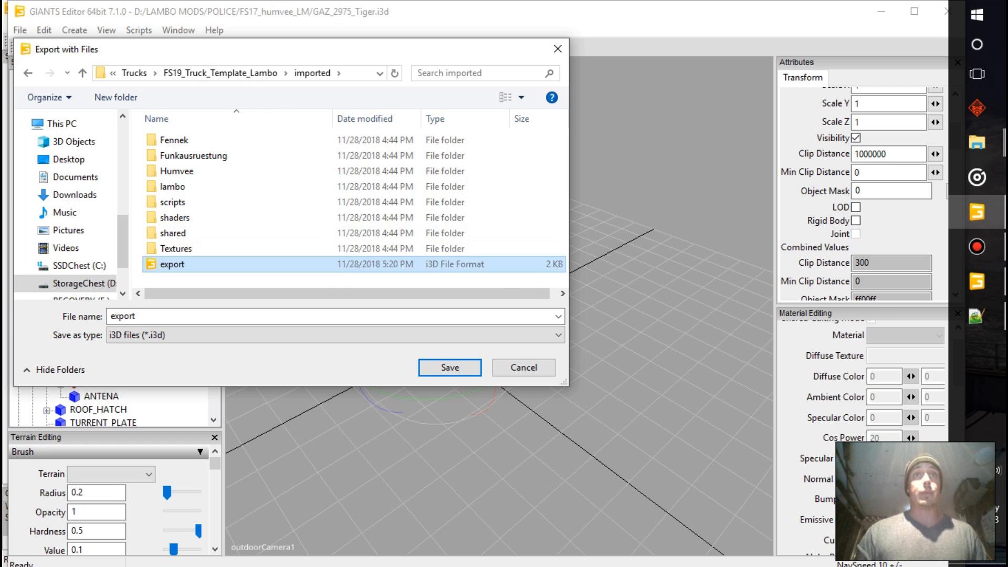
{"action": "left_click", "coordinate": [510, 291]}
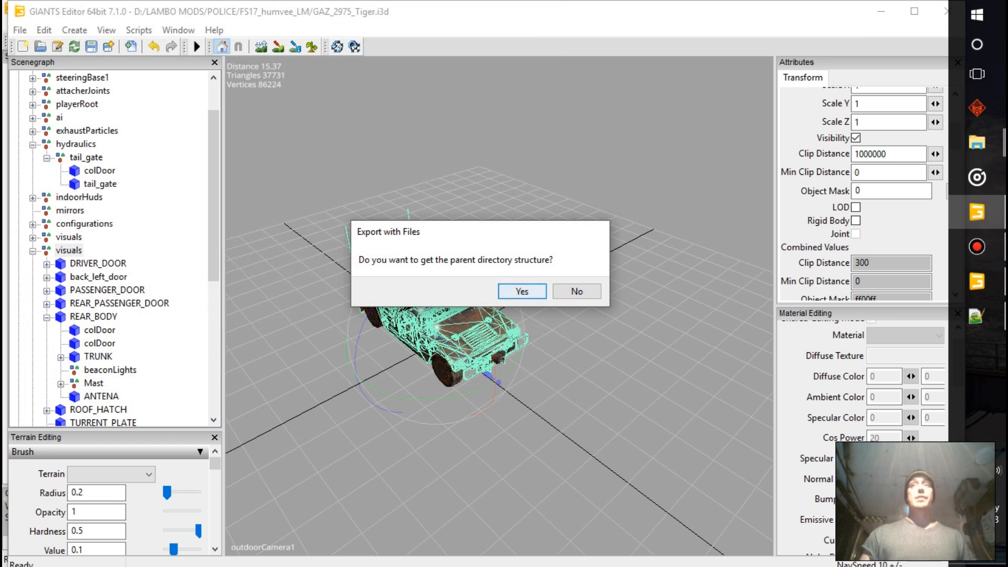
{"action": "left_click", "coordinate": [576, 290]}
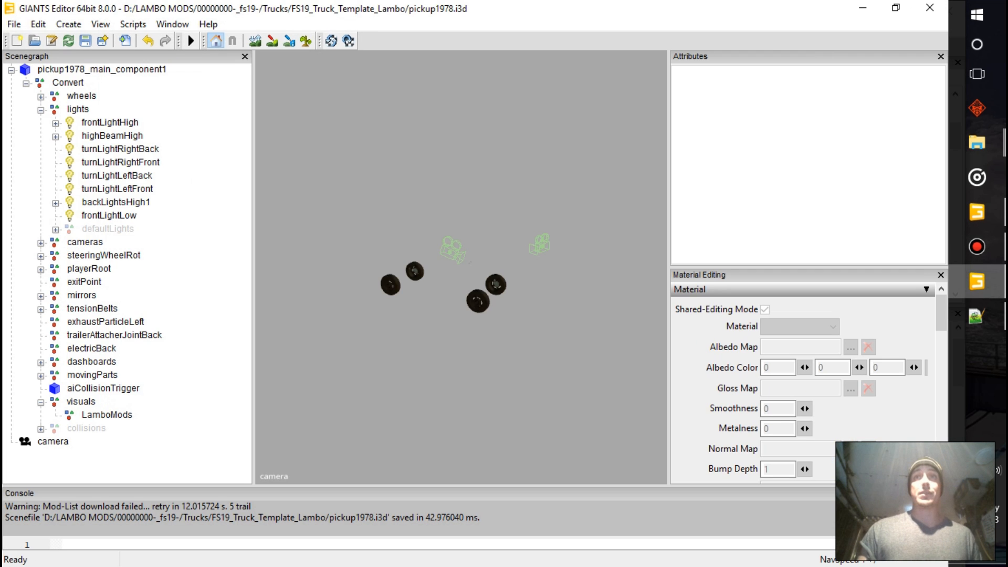
Switch to the GIANTS Editor 8.0.0 window with pickup1978.i3d and import export.i3d from the imported folder
{"action": "left_click_drag", "start_coordinate": [462, 267], "coordinate": [502, 351], "text": "alt"}
{"action": "scroll", "coordinate": [461, 267], "scroll_direction": "down", "scroll_amount": 3}
{"action": "left_click_drag", "start_coordinate": [461, 267], "coordinate": [473, 278], "text": "alt"}
{"action": "scroll", "coordinate": [460, 268], "scroll_direction": "up", "scroll_amount": 5}
{"action": "scroll", "coordinate": [460, 267], "scroll_direction": "up", "scroll_amount": 1}
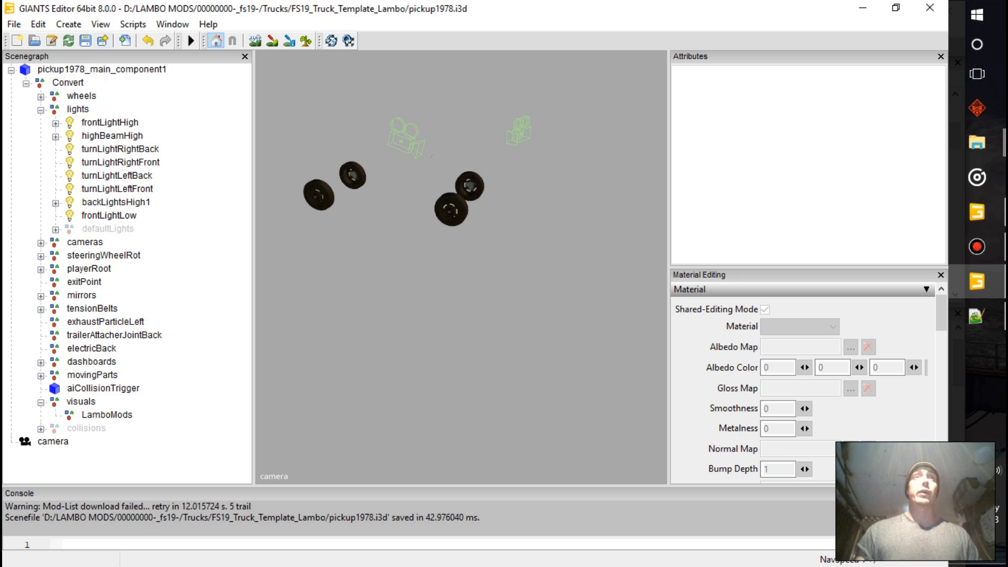
{"action": "left_click", "coordinate": [124, 40]}
{"action": "double_click", "coordinate": [166, 259]}
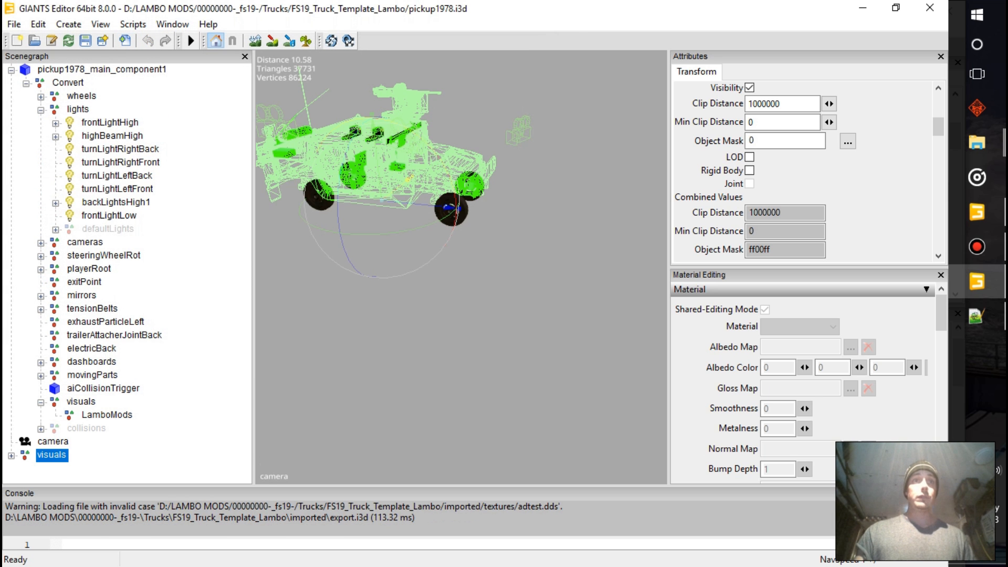
Move the imported visuals group into the truck template's own visuals group and expand it
{"action": "key", "text": "Delete"}
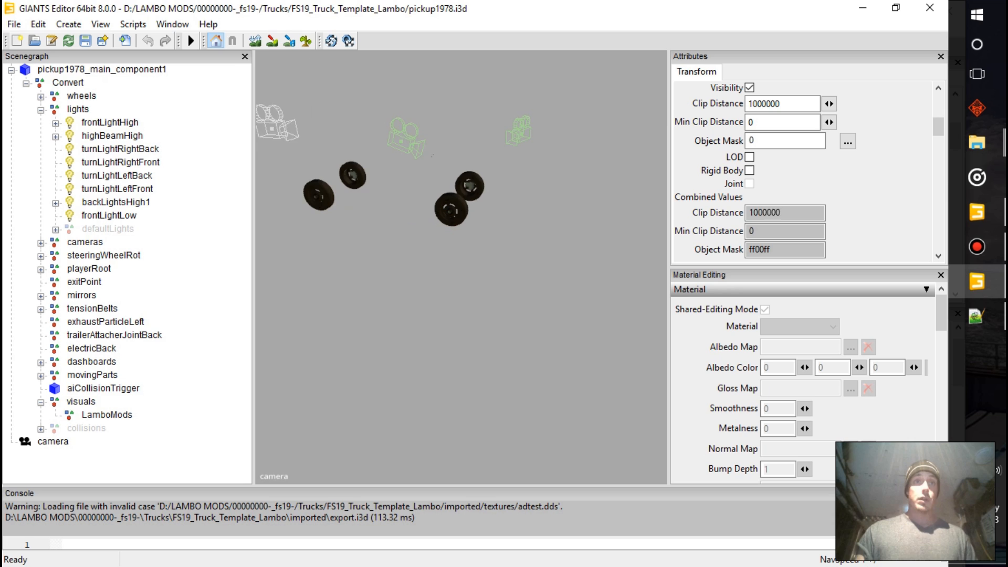
{"action": "key", "text": "ctrl+z"}
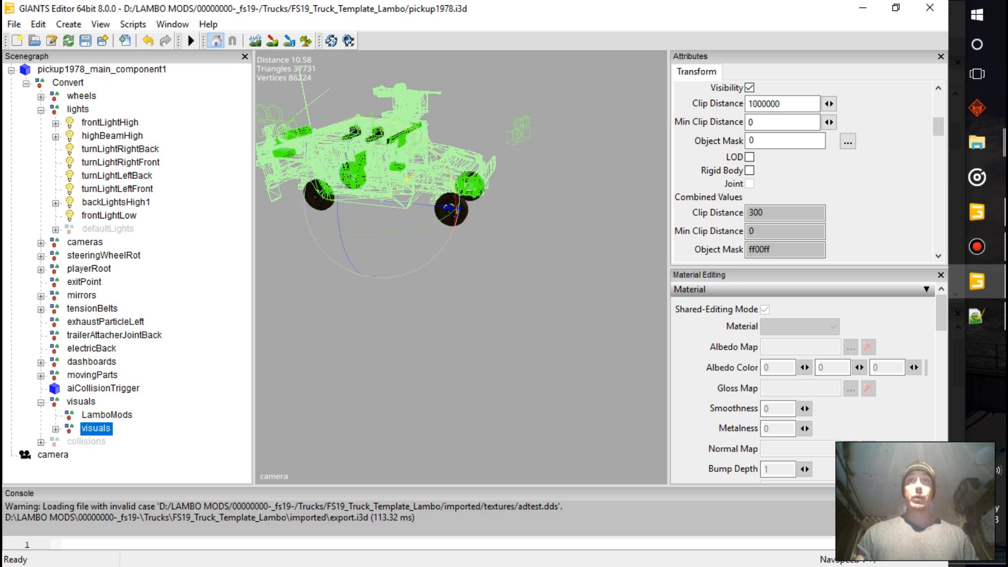
{"action": "key", "text": "Right"}
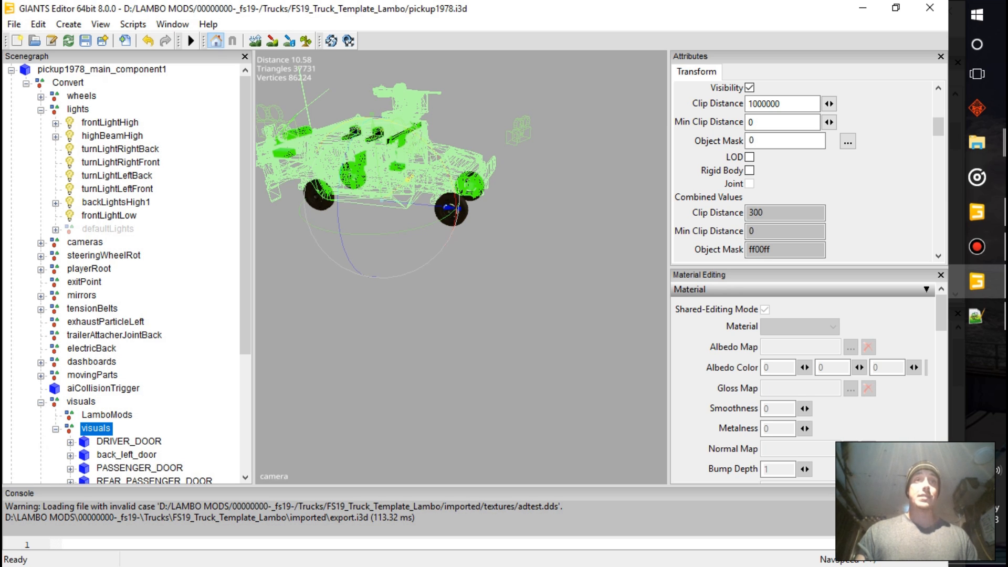
{"action": "key", "text": "Escape"}
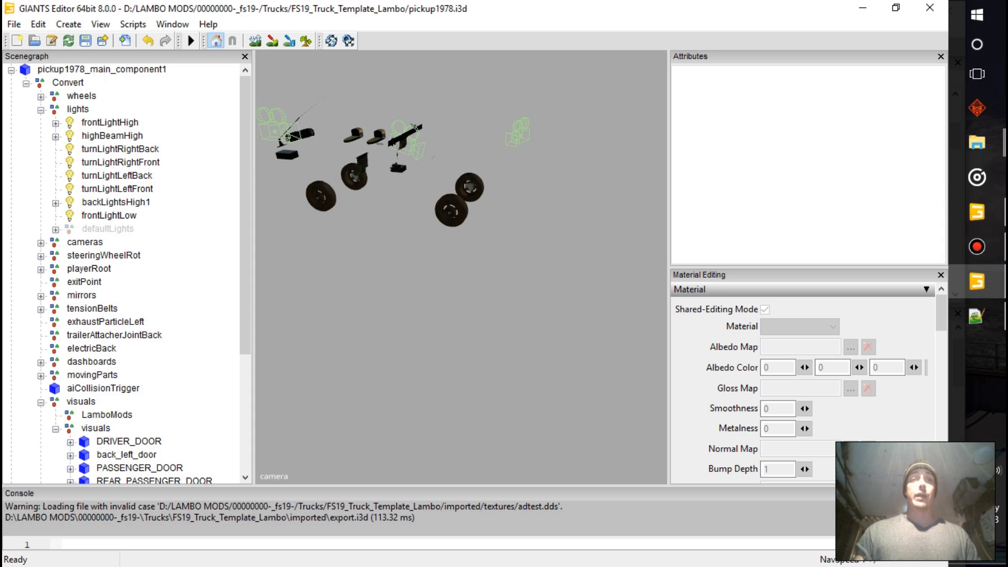
Replace the custom shader on the DRIVER_DOOR material with fs17VehicleShader from the imported folder
{"action": "scroll", "coordinate": [126, 273], "scroll_direction": "down", "scroll_amount": 1}
{"action": "scroll", "coordinate": [126, 273], "scroll_direction": "down", "scroll_amount": 3}
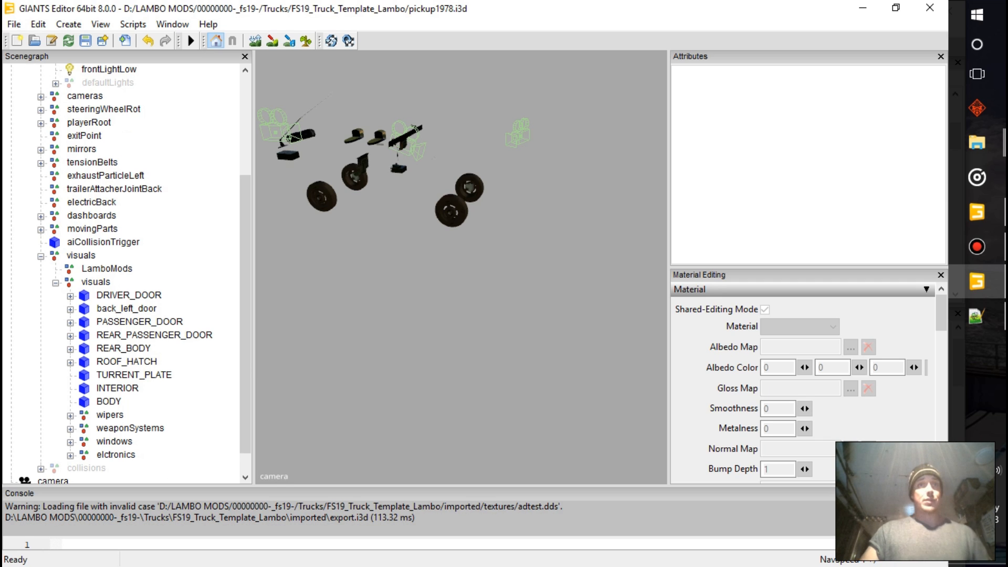
{"action": "left_click", "coordinate": [70, 296]}
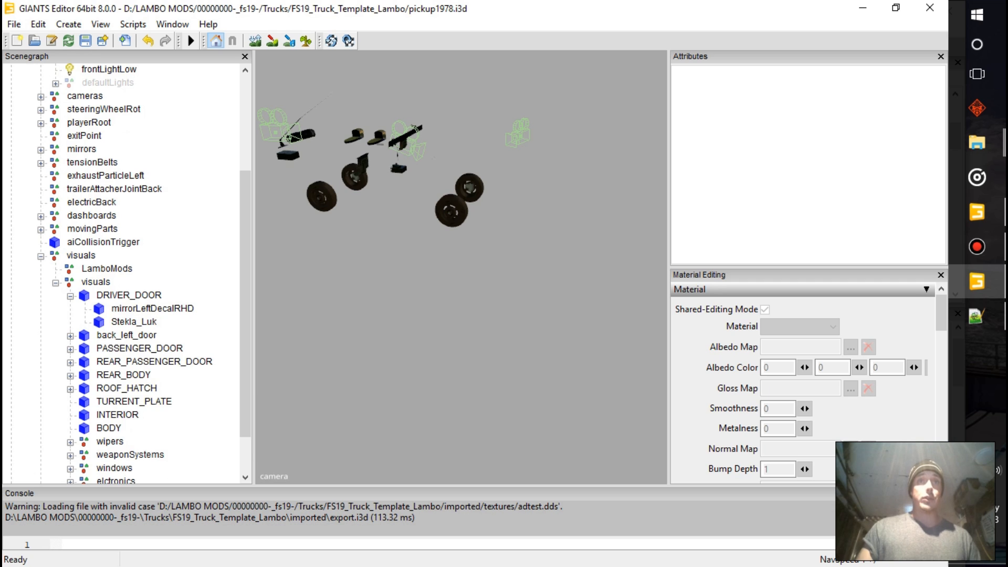
{"action": "left_click", "coordinate": [129, 295]}
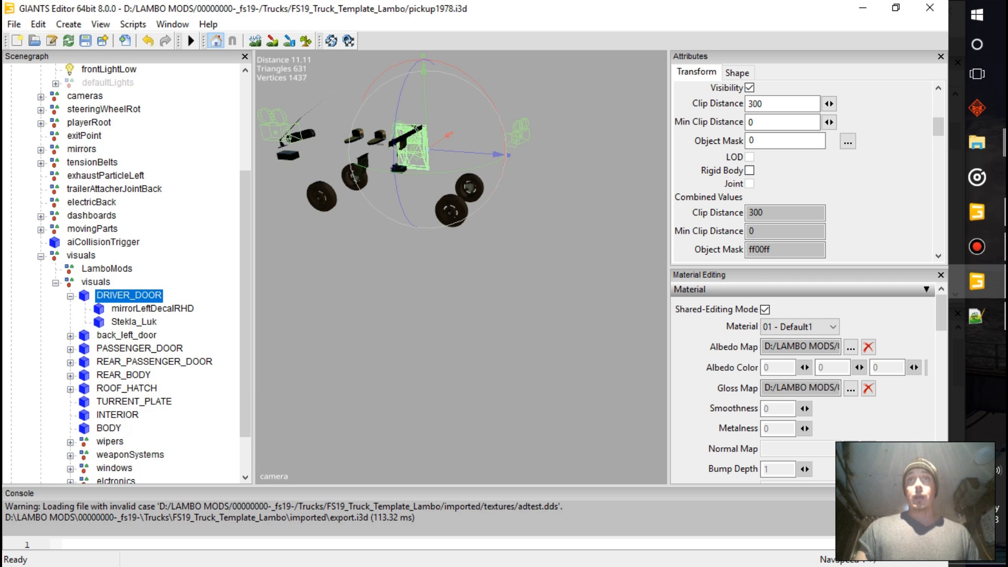
{"action": "scroll", "coordinate": [790, 387], "scroll_direction": "down", "scroll_amount": 5}
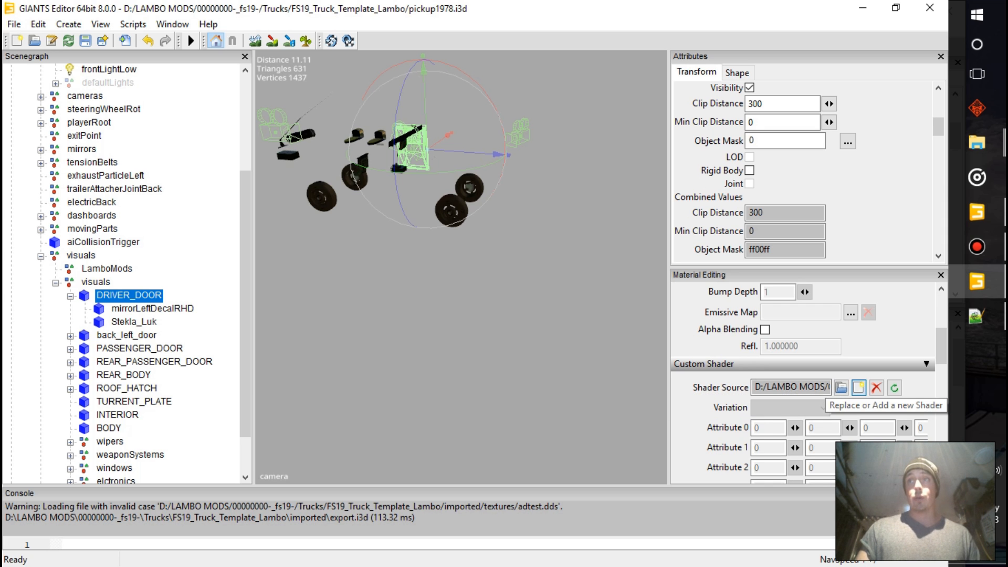
{"action": "left_click", "coordinate": [859, 388]}
{"action": "left_click", "coordinate": [189, 258]}
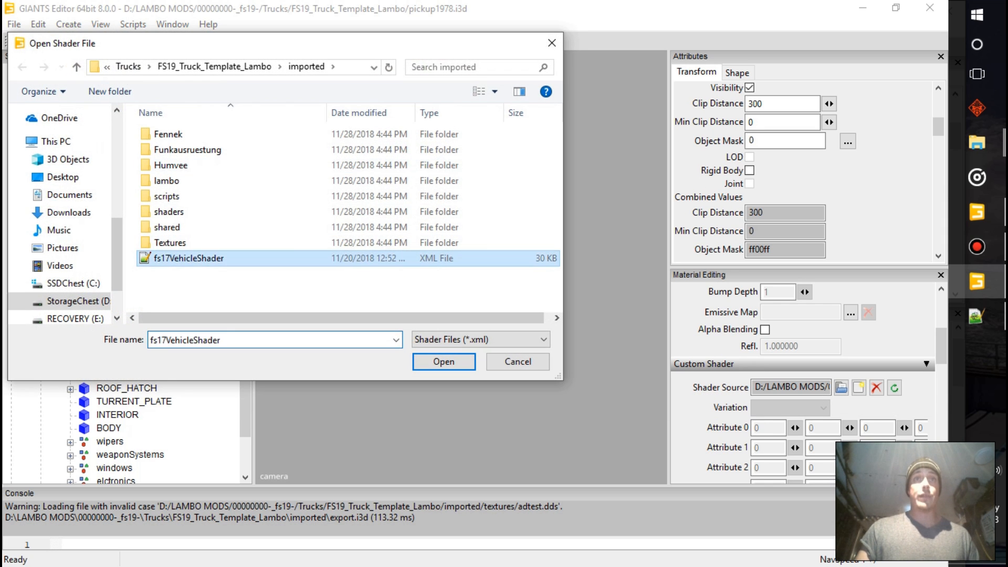
{"action": "key", "text": "Return"}
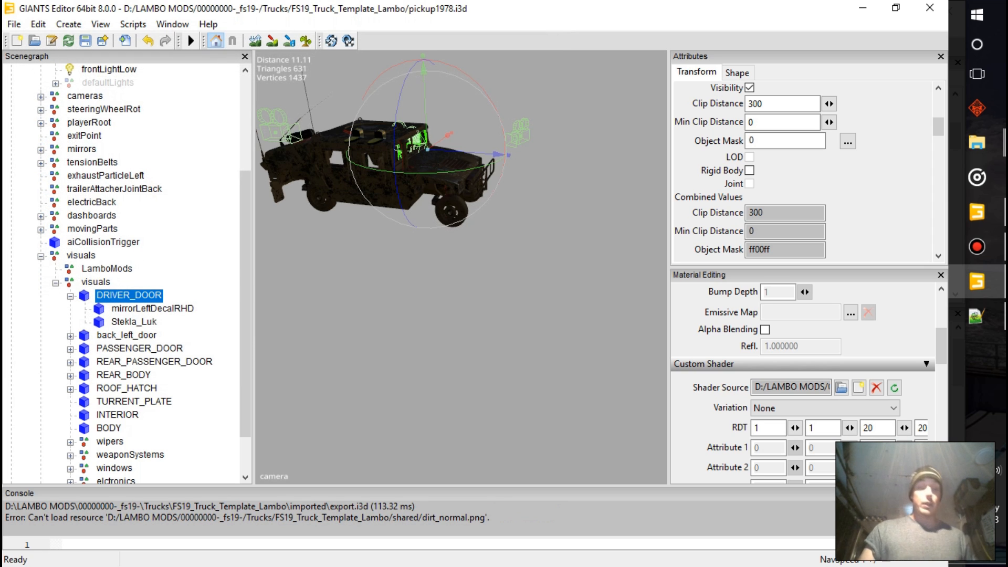
Look up the FS17 shader files in the Farming Simulator 19 data folder under fs17support/shaders
{"action": "mouse_move", "coordinate": [977, 143]}
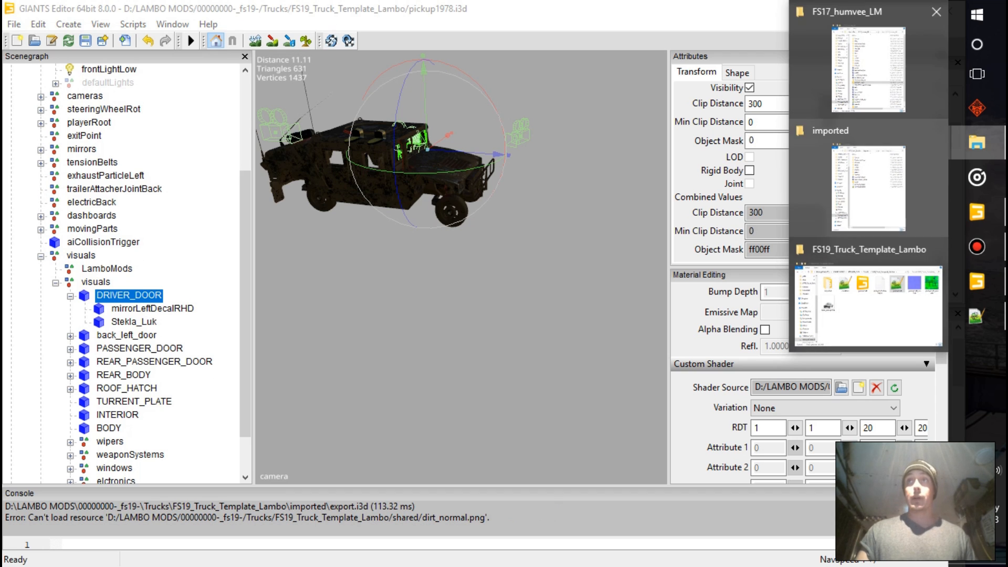
{"action": "left_click", "coordinate": [869, 187]}
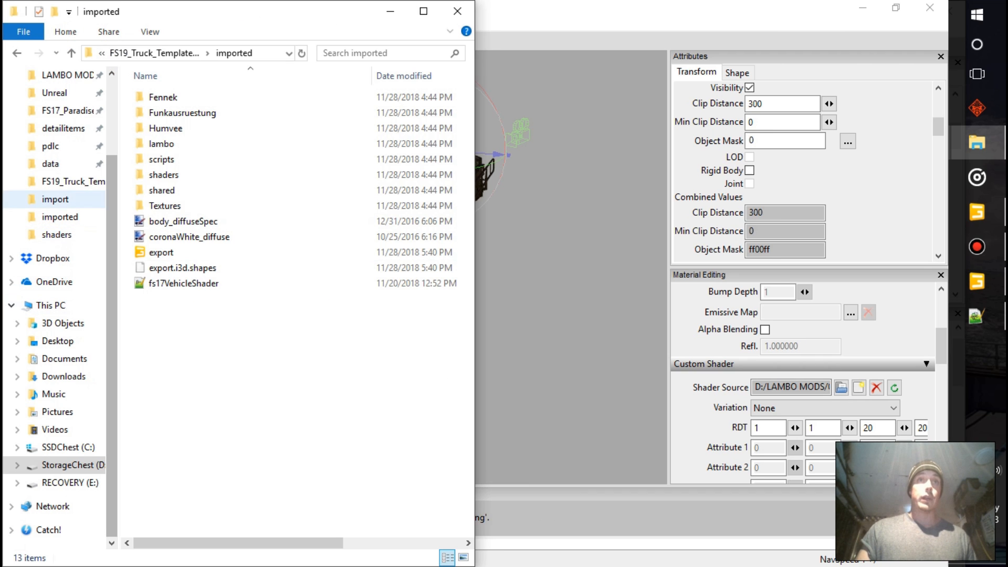
{"action": "left_click", "coordinate": [53, 163]}
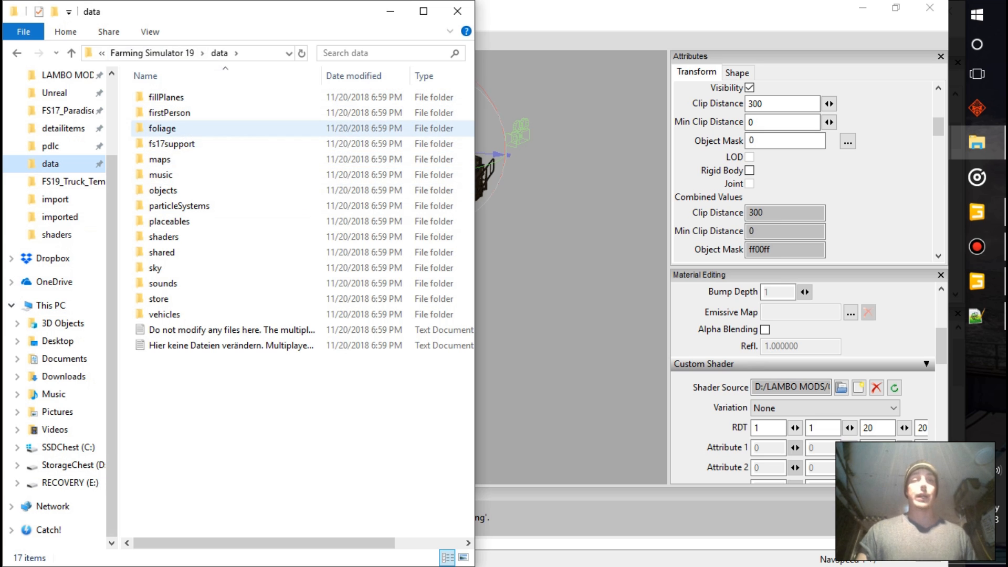
{"action": "double_click", "coordinate": [172, 143]}
{"action": "left_click", "coordinate": [164, 97]}
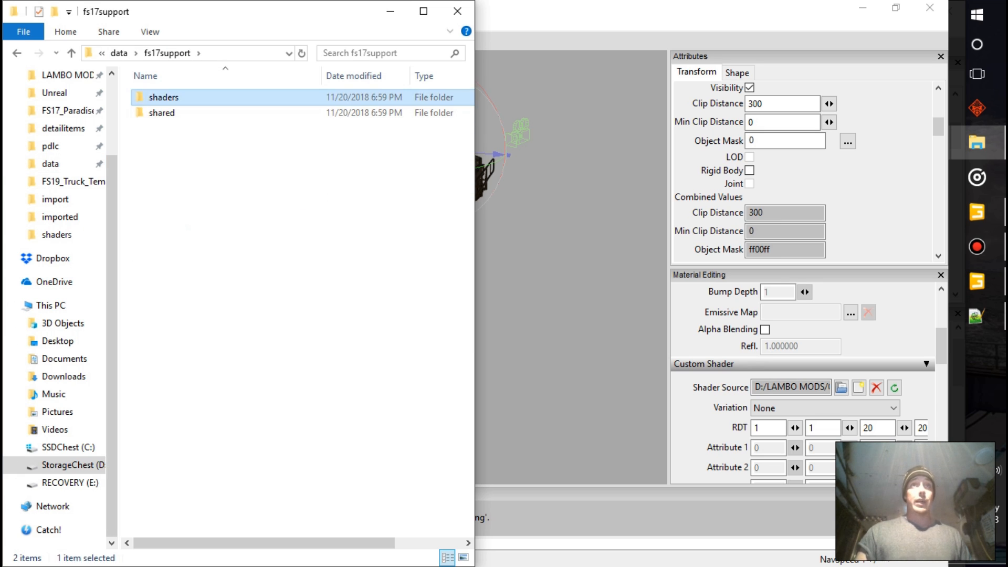
{"action": "double_click", "coordinate": [164, 98]}
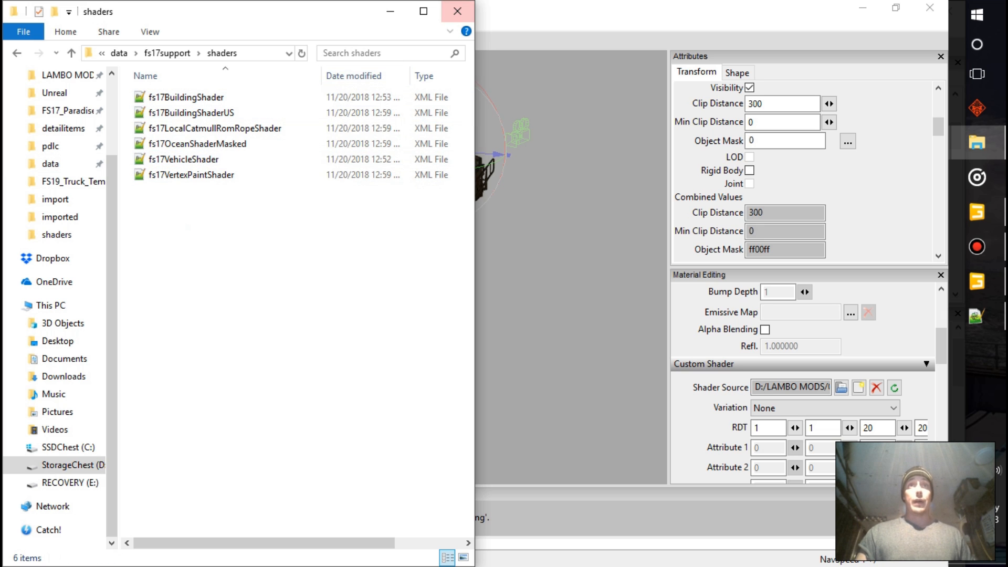
{"action": "left_click", "coordinate": [457, 11]}
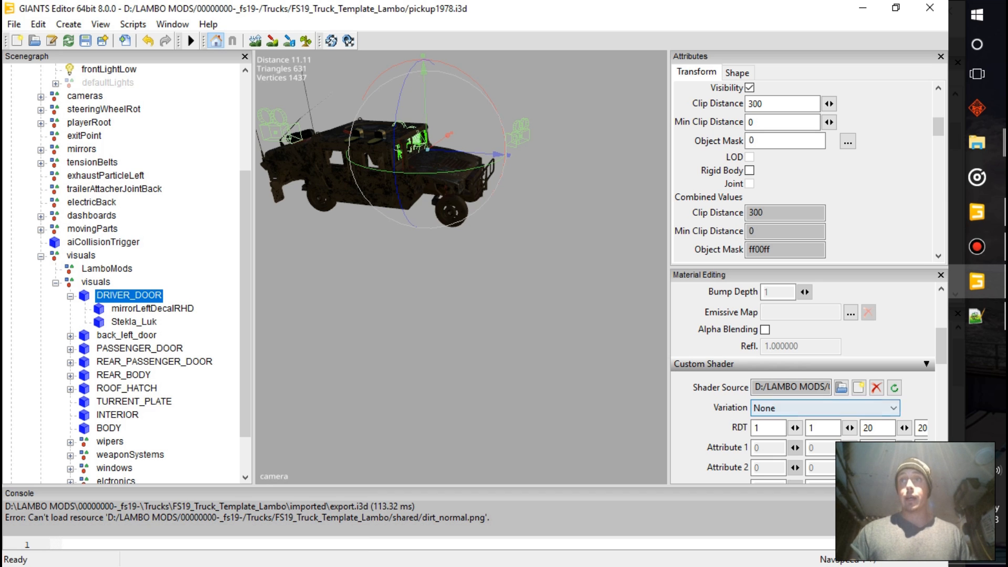
Set the DRIVER_DOOR material's shader variation to colorMask
{"action": "scroll", "coordinate": [804, 389], "scroll_direction": "up", "scroll_amount": 3}
{"action": "scroll", "coordinate": [803, 349], "scroll_direction": "down", "scroll_amount": 4}
{"action": "left_click", "coordinate": [803, 364]}
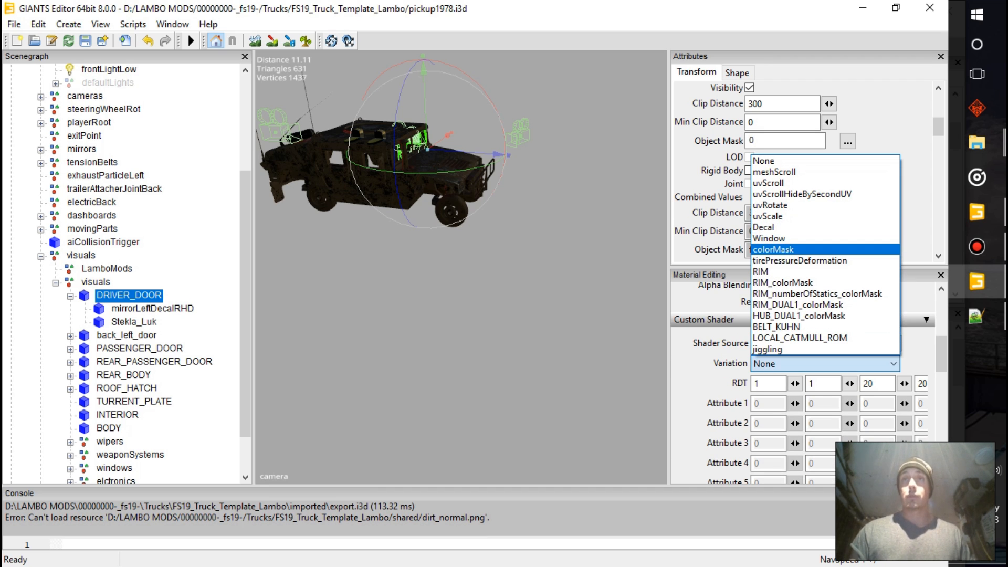
{"action": "left_click", "coordinate": [773, 248]}
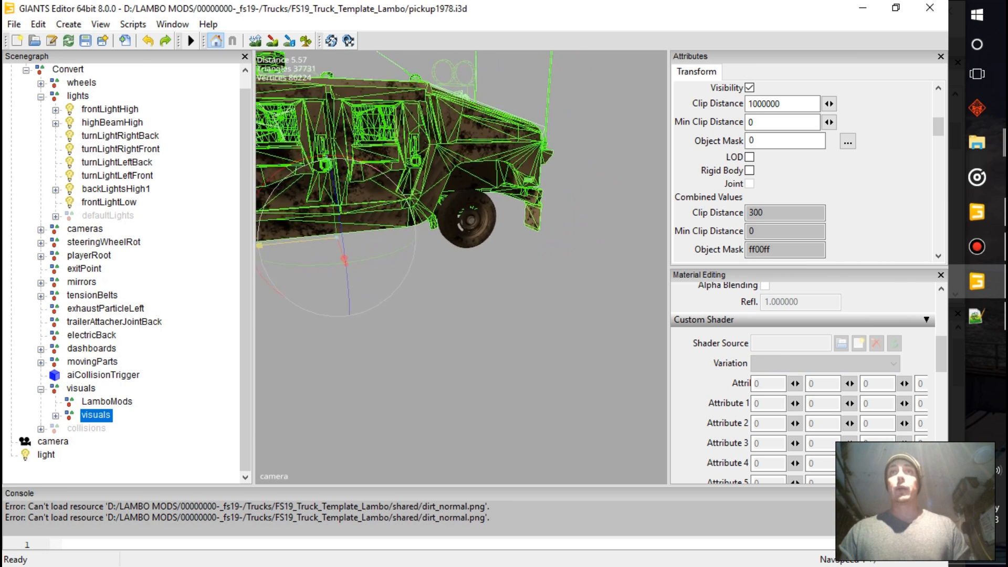
Add a light to the scene and inspect the imported Humvee body from the opposite side
{"action": "left_click_drag", "start_coordinate": [593, 262], "coordinate": [484, 275], "text": "alt"}
{"action": "scroll", "coordinate": [461, 268], "scroll_direction": "down", "scroll_amount": 1}
{"action": "left_click_drag", "start_coordinate": [420, 272], "coordinate": [494, 286], "text": "alt"}
{"action": "scroll", "coordinate": [461, 268], "scroll_direction": "down", "scroll_amount": 1}
{"action": "scroll", "coordinate": [460, 268], "scroll_direction": "up", "scroll_amount": 5}
{"action": "scroll", "coordinate": [461, 268], "scroll_direction": "down", "scroll_amount": 6}
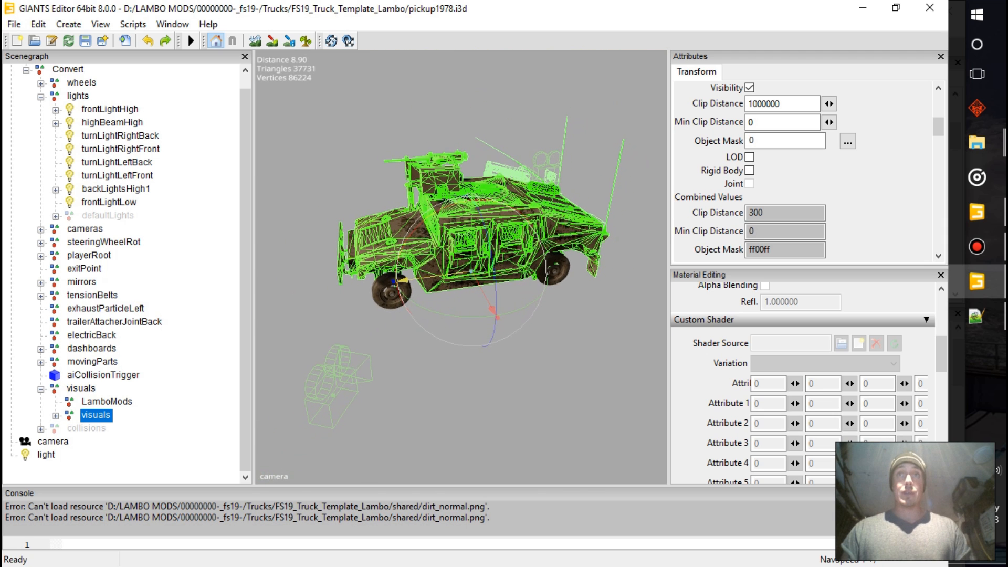
{"action": "left_click", "coordinate": [420, 363]}
{"action": "scroll", "coordinate": [461, 267], "scroll_direction": "up", "scroll_amount": 4}
{"action": "left_click_drag", "start_coordinate": [420, 341], "coordinate": [430, 288], "text": "alt"}
{"action": "scroll", "coordinate": [430, 289], "scroll_direction": "down", "scroll_amount": 5}
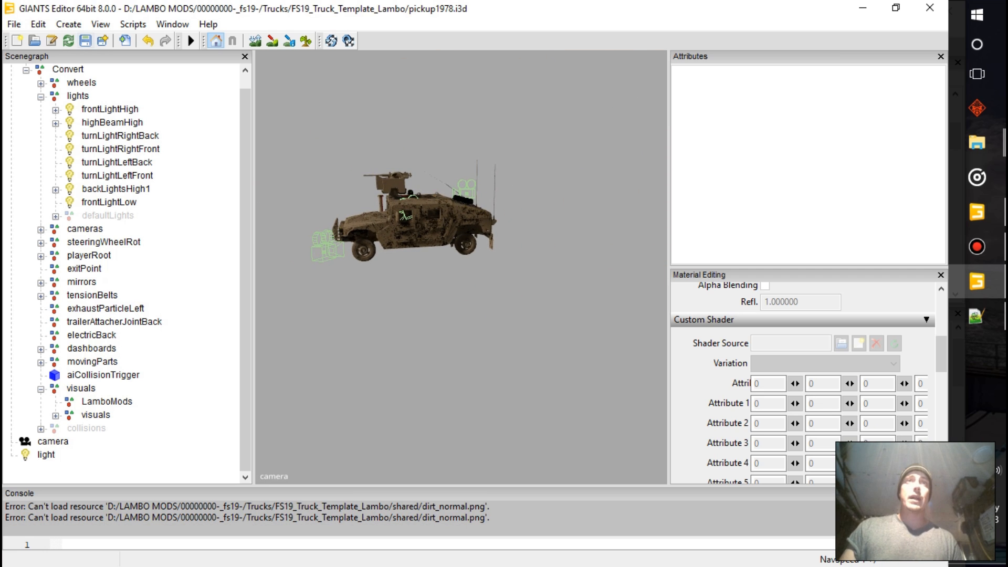
Save the pickup1978.i3d scene
{"action": "left_click", "coordinate": [85, 40]}
{"action": "left_click", "coordinate": [85, 41]}
{"action": "left_click", "coordinate": [85, 41]}
{"action": "left_click", "coordinate": [86, 41]}
{"action": "left_click", "coordinate": [86, 40]}
{"action": "left_click", "coordinate": [86, 41]}
{"action": "left_click", "coordinate": [86, 41]}
{"action": "left_click", "coordinate": [86, 41]}
{"action": "left_click", "coordinate": [85, 40]}
{"action": "left_click", "coordinate": [85, 40]}
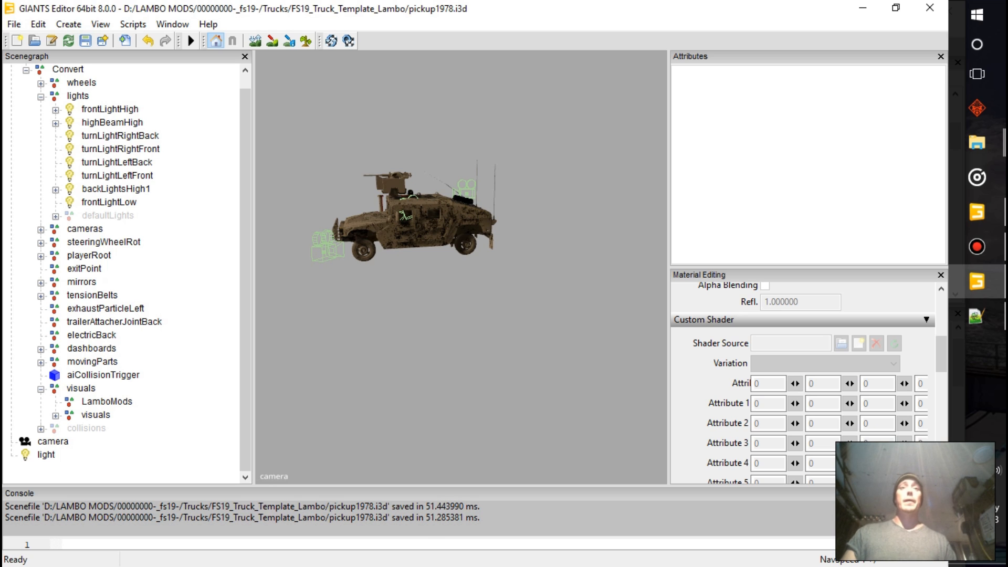
Collapse the Convert group, duplicate pickup1978_main_component1, and expand the copy
{"action": "scroll", "coordinate": [126, 267], "scroll_direction": "up", "scroll_amount": 1}
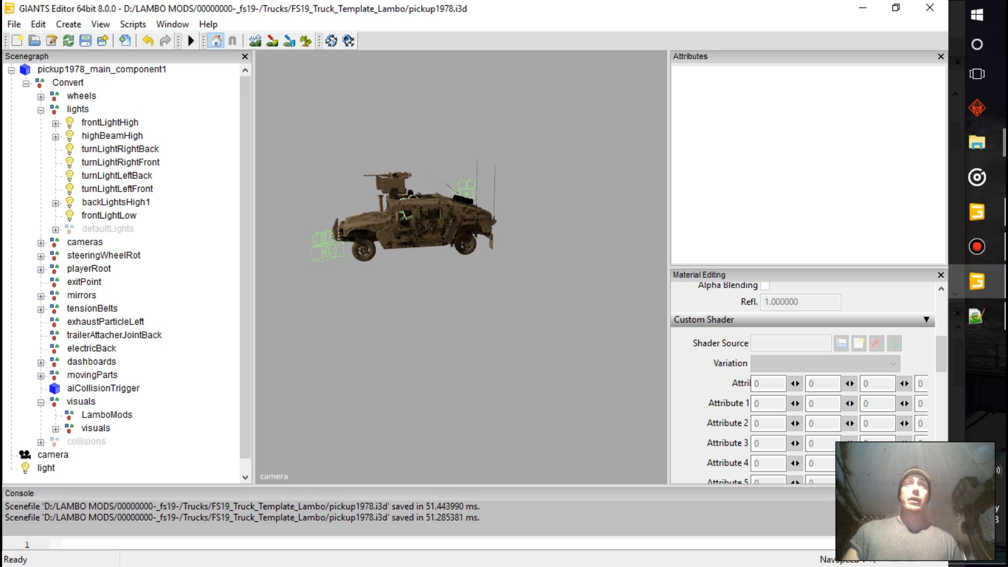
{"action": "left_click", "coordinate": [102, 70]}
{"action": "left_click", "coordinate": [326, 120]}
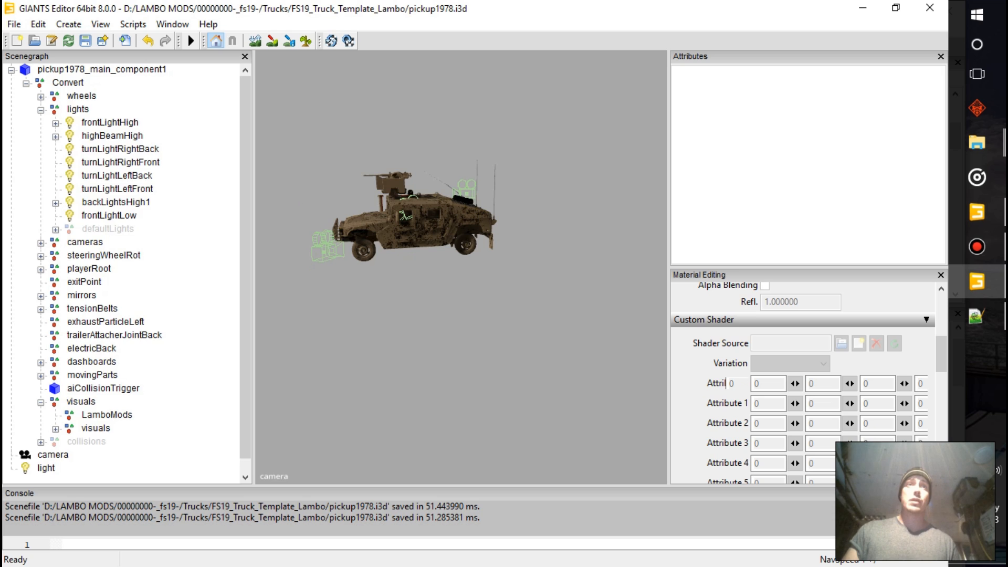
{"action": "left_click", "coordinate": [26, 84]}
{"action": "left_click", "coordinate": [101, 69]}
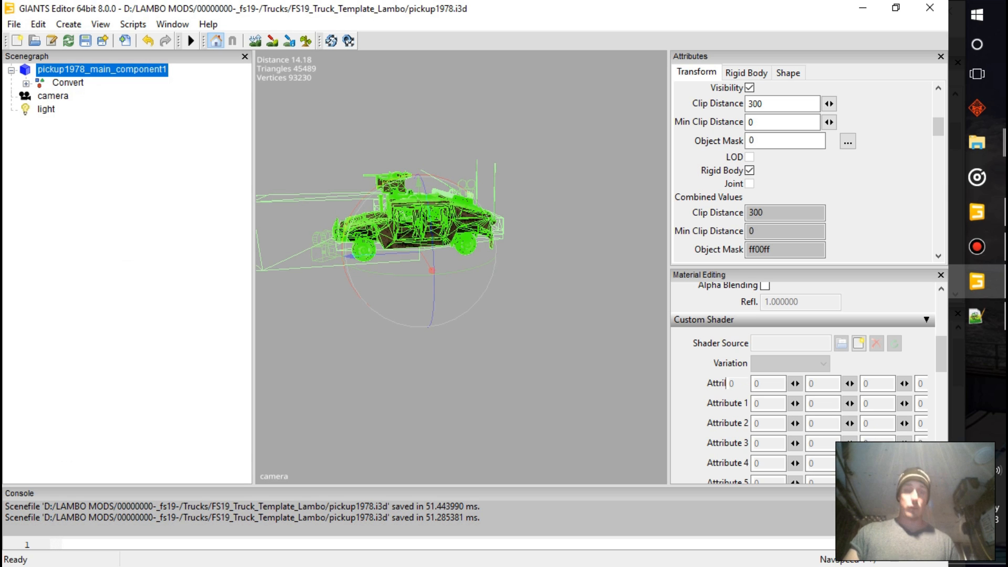
{"action": "key", "text": "ctrl+d"}
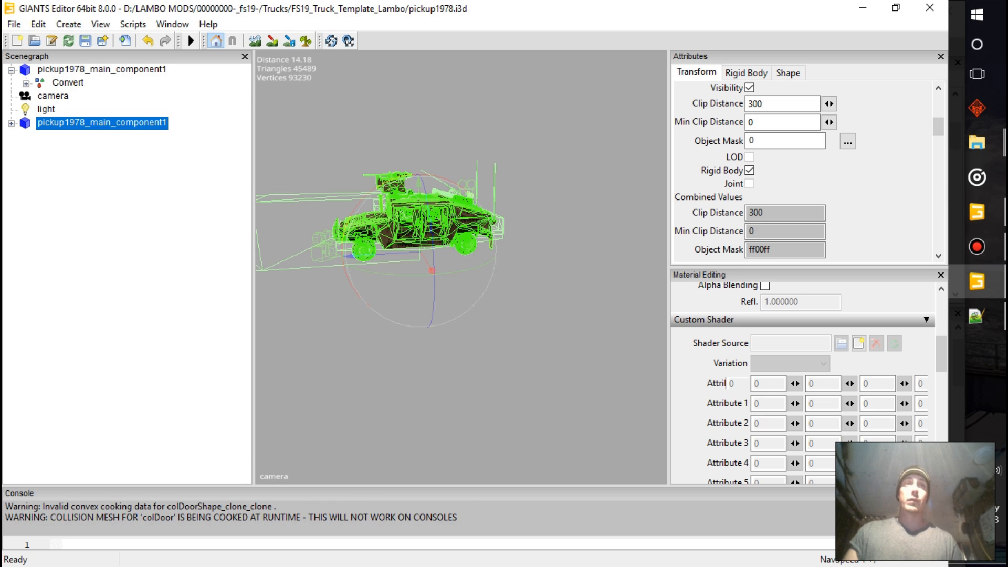
{"action": "left_click", "coordinate": [11, 123]}
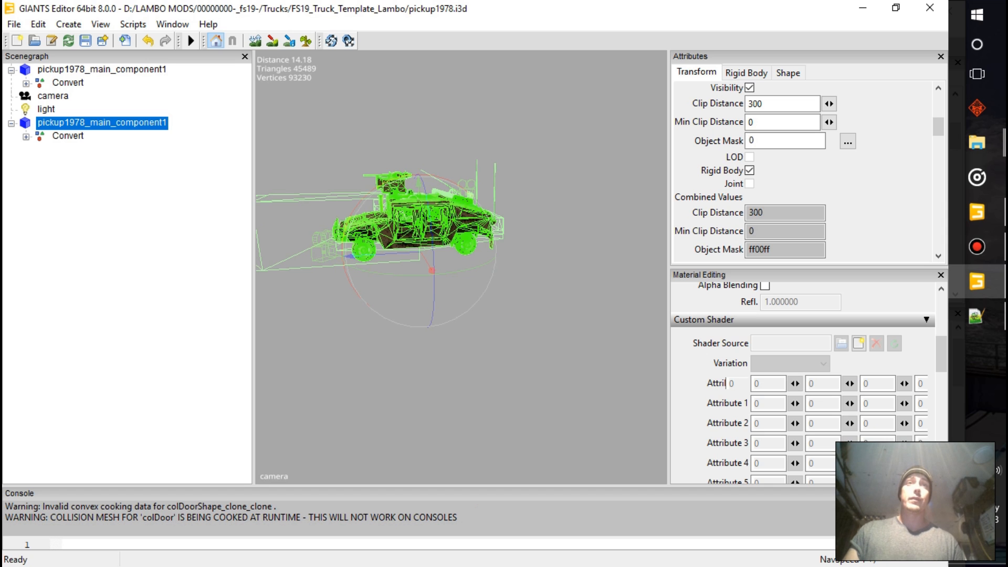
Delete the Convert group from the duplicated pickup1978_main_component1
{"action": "left_click", "coordinate": [26, 136]}
{"action": "left_click", "coordinate": [68, 136]}
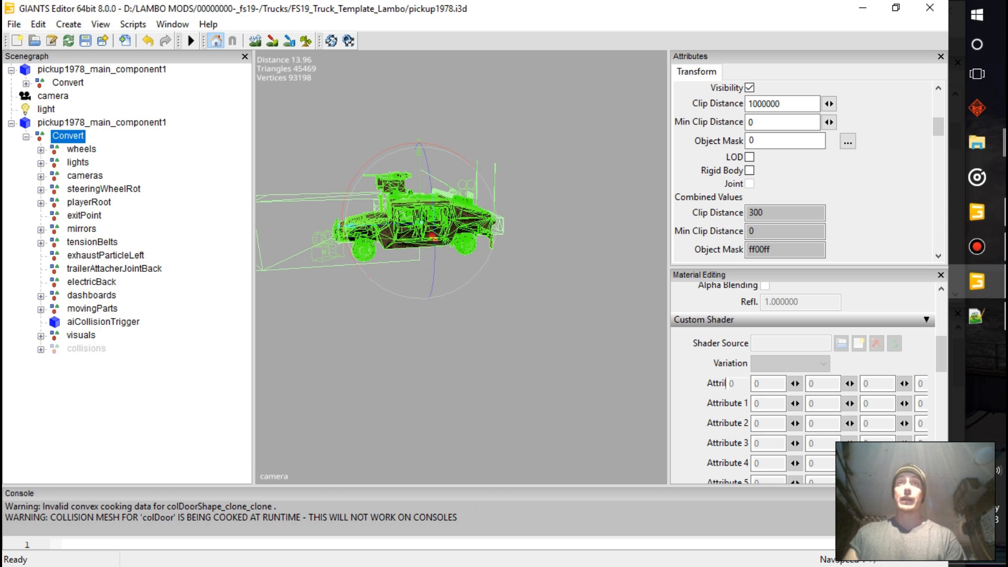
{"action": "key", "text": "Delete"}
Rename the duplicated component to main_component1
{"action": "left_click", "coordinate": [102, 123]}
{"action": "middle_click_drag", "start_coordinate": [432, 273], "coordinate": [432, 260], "text": "alt"}
{"action": "scroll", "coordinate": [449, 215], "scroll_direction": "up", "scroll_amount": 5}
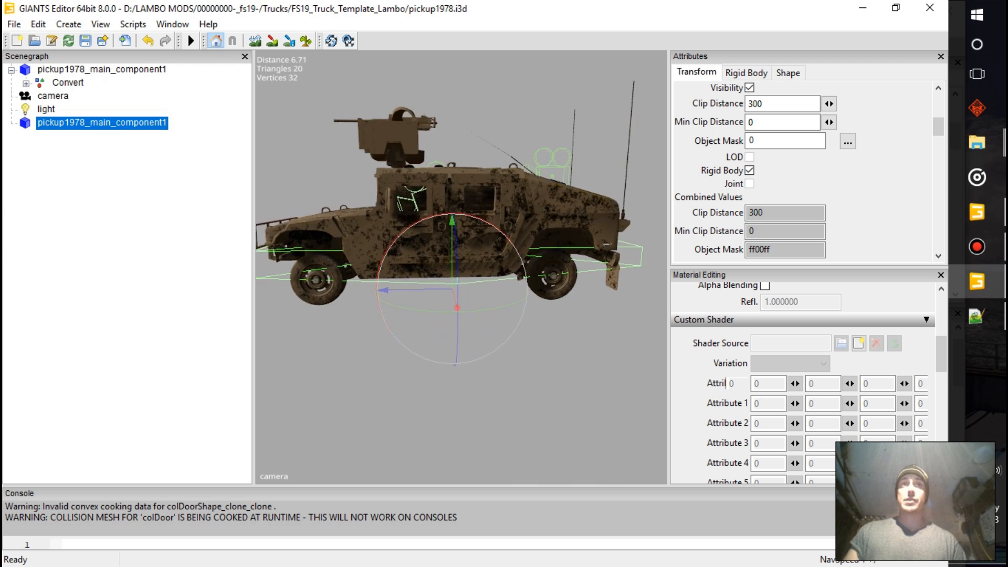
{"action": "scroll", "coordinate": [456, 241], "scroll_direction": "up", "scroll_amount": 3}
{"action": "scroll", "coordinate": [457, 241], "scroll_direction": "down", "scroll_amount": 5}
{"action": "scroll", "coordinate": [797, 183], "scroll_direction": "down", "scroll_amount": 3}
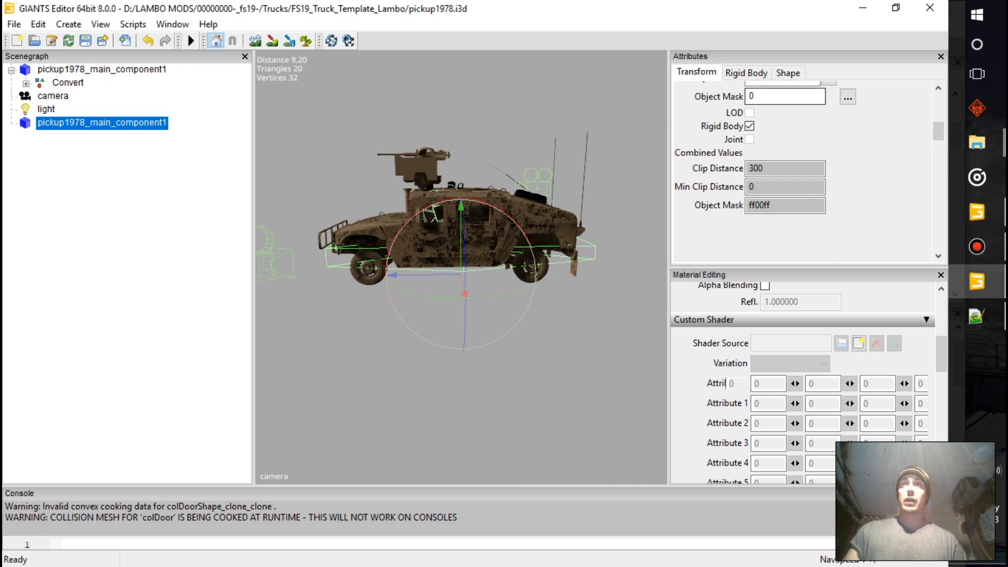
{"action": "scroll", "coordinate": [803, 173], "scroll_direction": "up", "scroll_amount": 5}
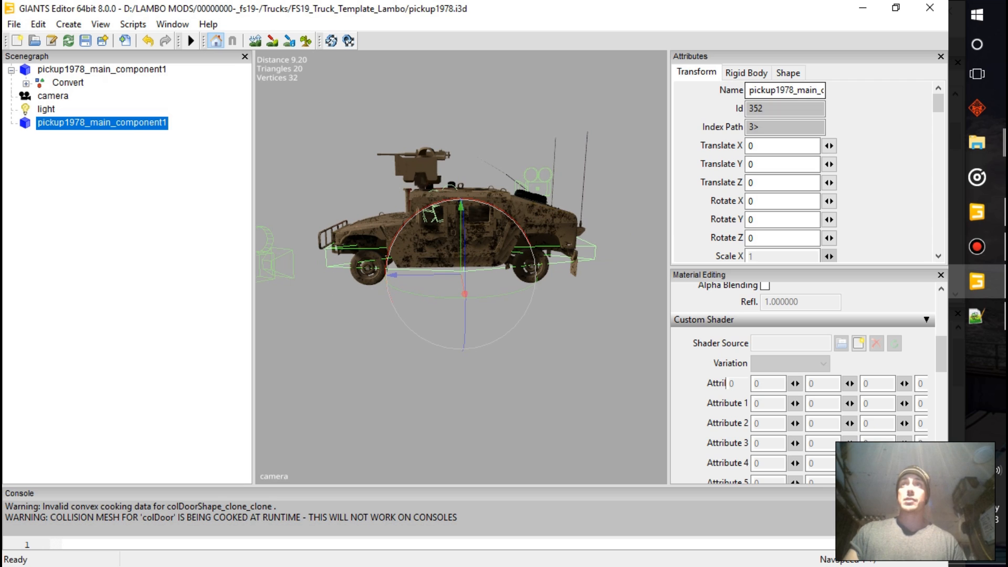
{"action": "left_click_drag", "start_coordinate": [800, 90], "coordinate": [748, 90]}
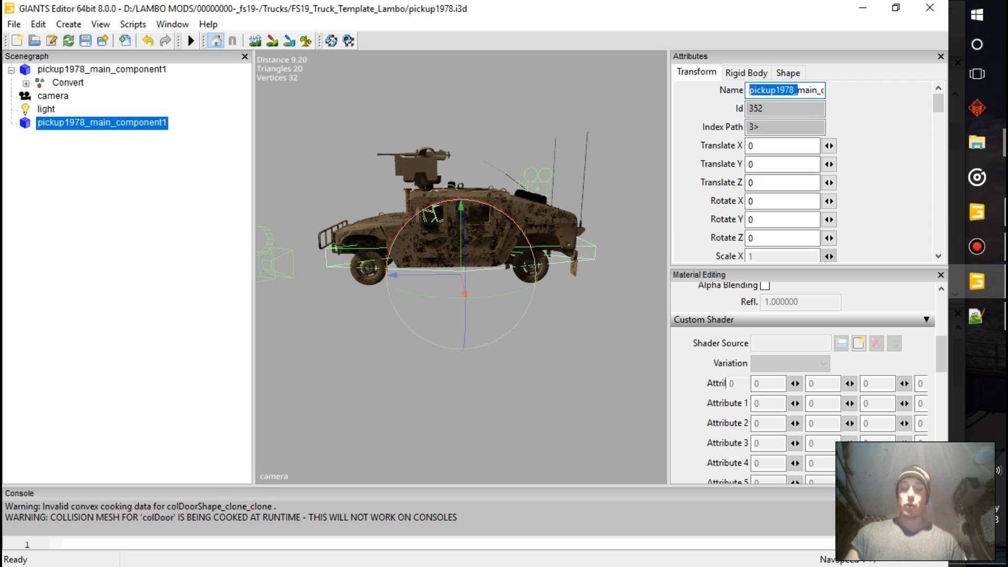
{"action": "key", "text": "BackSpace"}
{"action": "key", "text": "Return"}
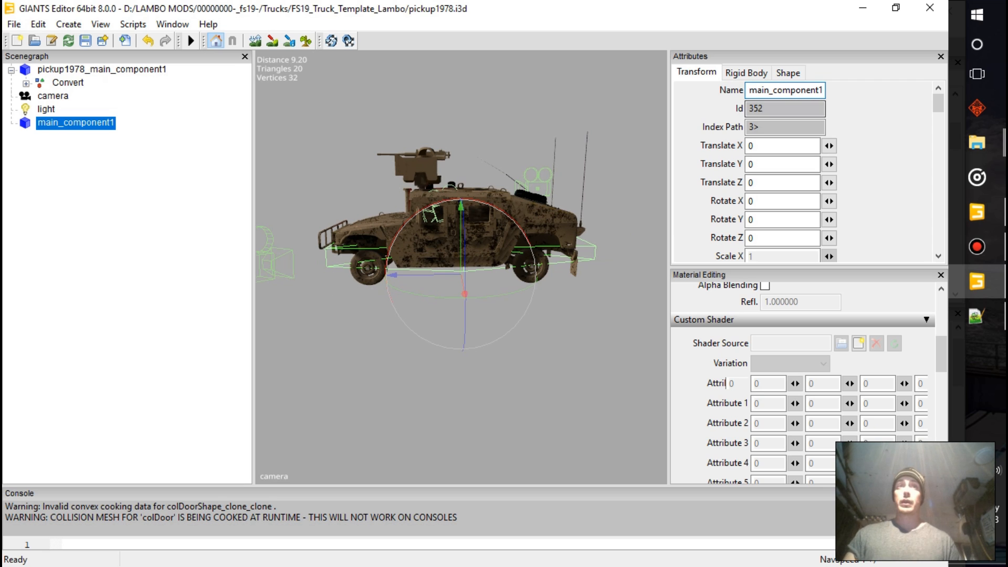
Turn off main_component1's rigid body, raise the mesh slightly and set its Z scale to 0.827
{"action": "scroll", "coordinate": [803, 174], "scroll_direction": "down", "scroll_amount": 3}
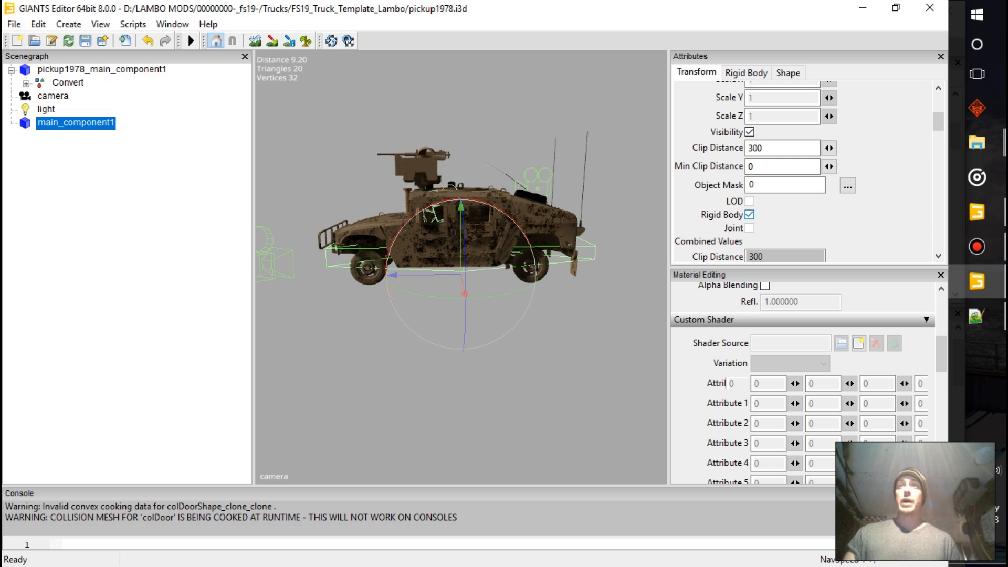
{"action": "left_click", "coordinate": [749, 214]}
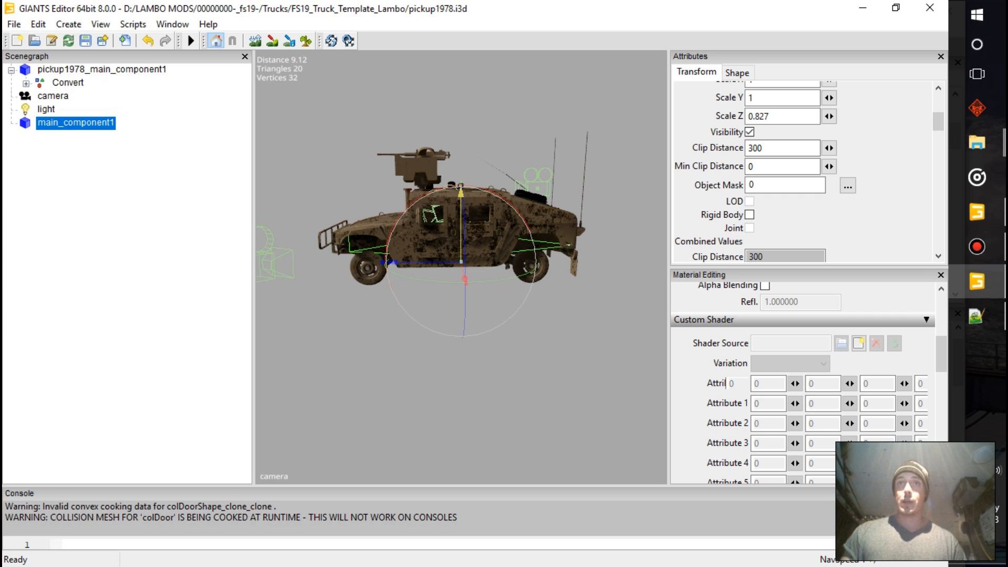
Examine from several angles how the resized collision mesh fits the Humvee's body, rear end and wheels
{"action": "middle_click_drag", "start_coordinate": [461, 261], "coordinate": [267, 418], "text": "alt"}
{"action": "scroll", "coordinate": [407, 263], "scroll_direction": "up", "scroll_amount": 5}
{"action": "scroll", "coordinate": [461, 266], "scroll_direction": "up", "scroll_amount": 3}
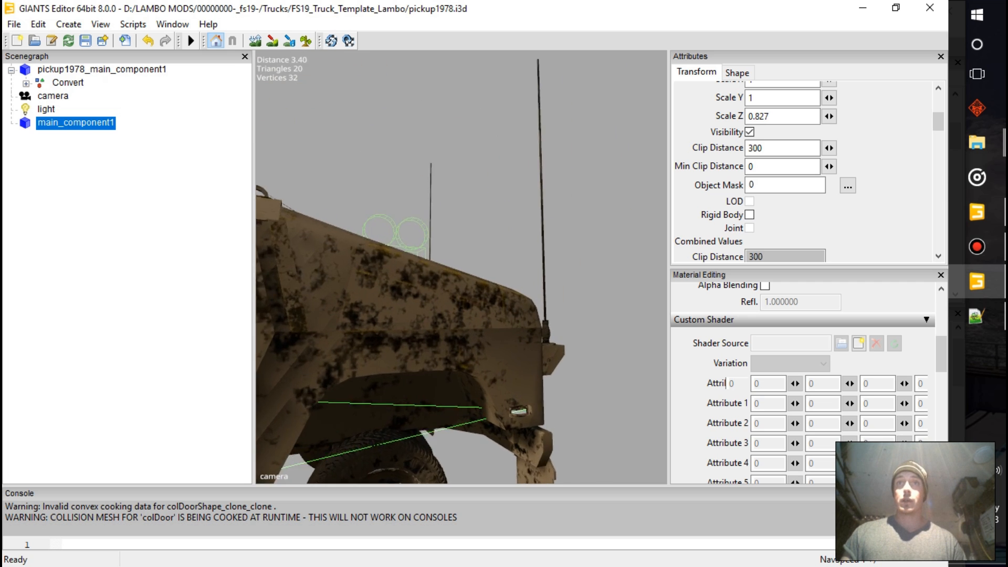
{"action": "middle_click_drag", "start_coordinate": [461, 341], "coordinate": [514, 237], "text": "alt"}
{"action": "scroll", "coordinate": [461, 266], "scroll_direction": "up", "scroll_amount": 5}
{"action": "middle_click_drag", "start_coordinate": [450, 342], "coordinate": [426, 254], "text": "alt"}
{"action": "left_click_drag", "start_coordinate": [426, 254], "coordinate": [530, 252], "text": "alt"}
{"action": "left_click_drag", "start_coordinate": [353, 299], "coordinate": [551, 297], "text": "alt"}
{"action": "scroll", "coordinate": [401, 300], "scroll_direction": "down", "scroll_amount": 5}
{"action": "middle_click_drag", "start_coordinate": [551, 297], "coordinate": [446, 302], "text": "alt"}
{"action": "left_click_drag", "start_coordinate": [446, 302], "coordinate": [535, 299], "text": "alt"}
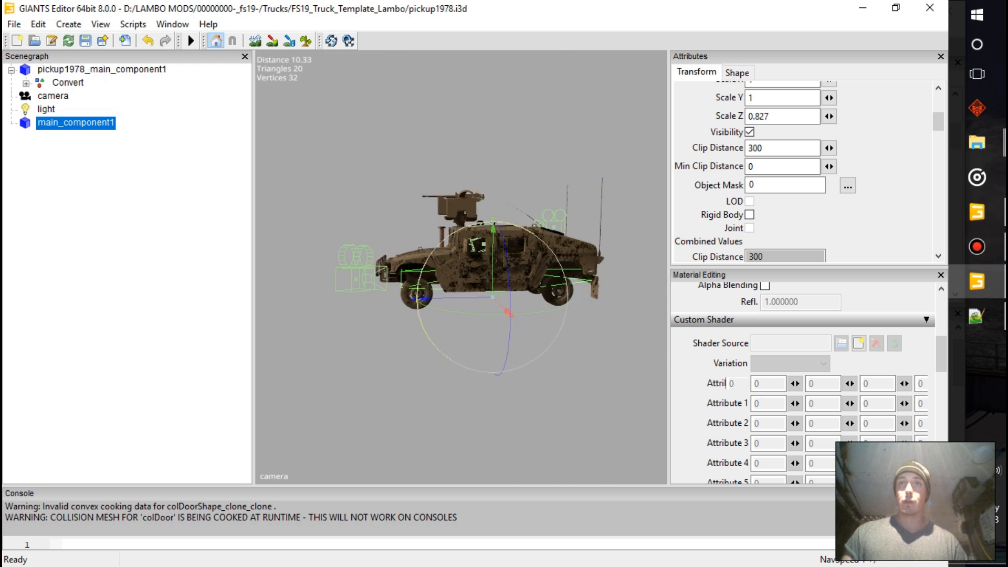
{"action": "scroll", "coordinate": [504, 289], "scroll_direction": "up", "scroll_amount": 5}
{"action": "middle_click_drag", "start_coordinate": [504, 289], "coordinate": [394, 288], "text": "alt"}
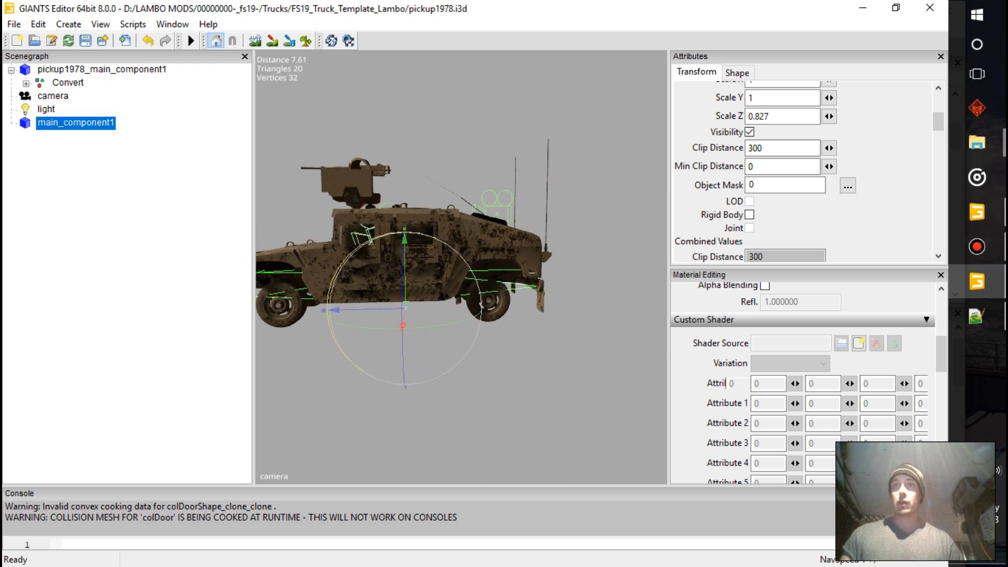
Freeze main_component1's translate and scale transformations with instances preserved
{"action": "scroll", "coordinate": [394, 289], "scroll_direction": "down", "scroll_amount": 5}
{"action": "right_click", "coordinate": [84, 125]}
{"action": "left_click", "coordinate": [166, 226]}
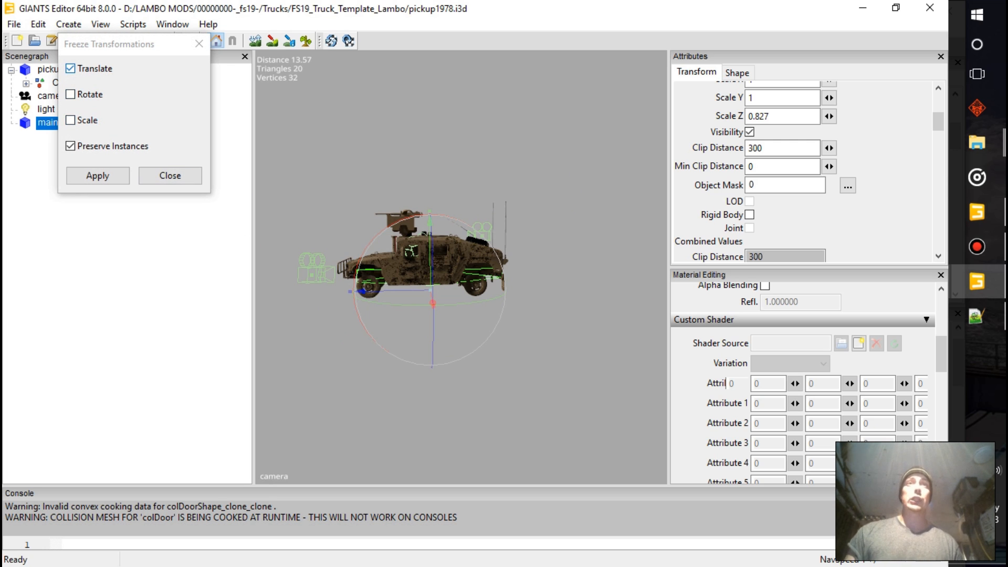
{"action": "left_click", "coordinate": [70, 120]}
{"action": "left_click", "coordinate": [98, 175]}
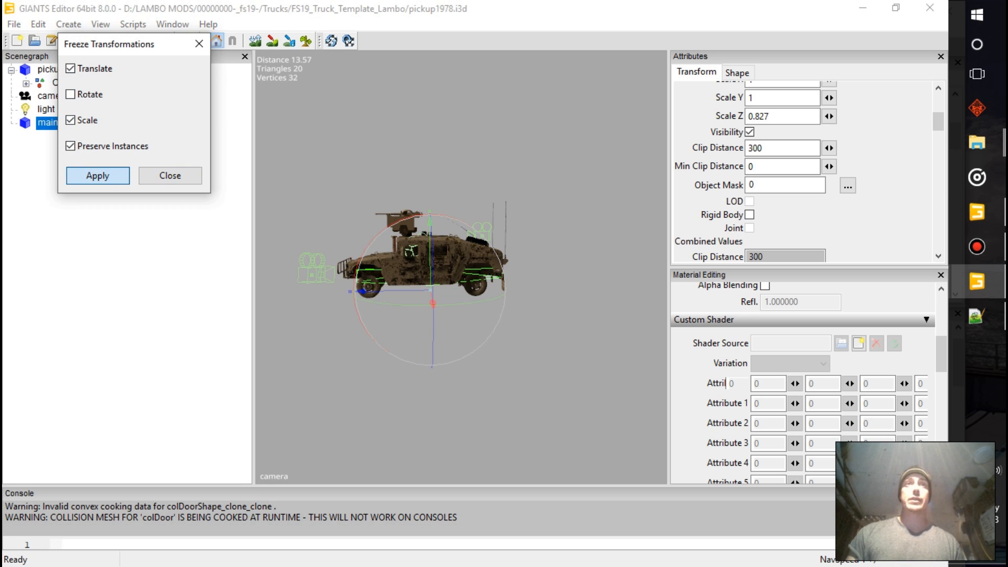
{"action": "left_click", "coordinate": [170, 175]}
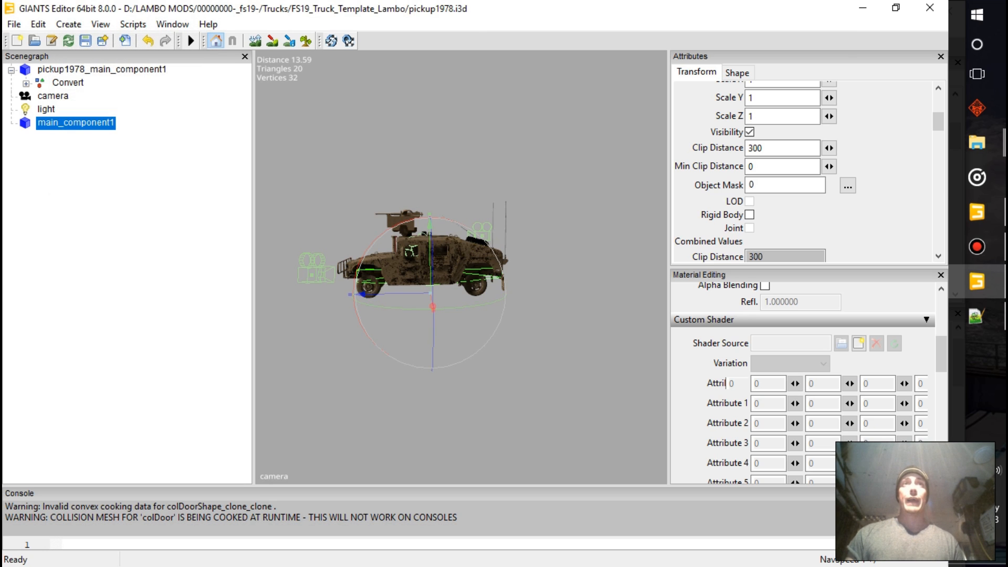
Re-enable main_component1's rigid body and set its type to Dynamic
{"action": "left_click", "coordinate": [749, 214]}
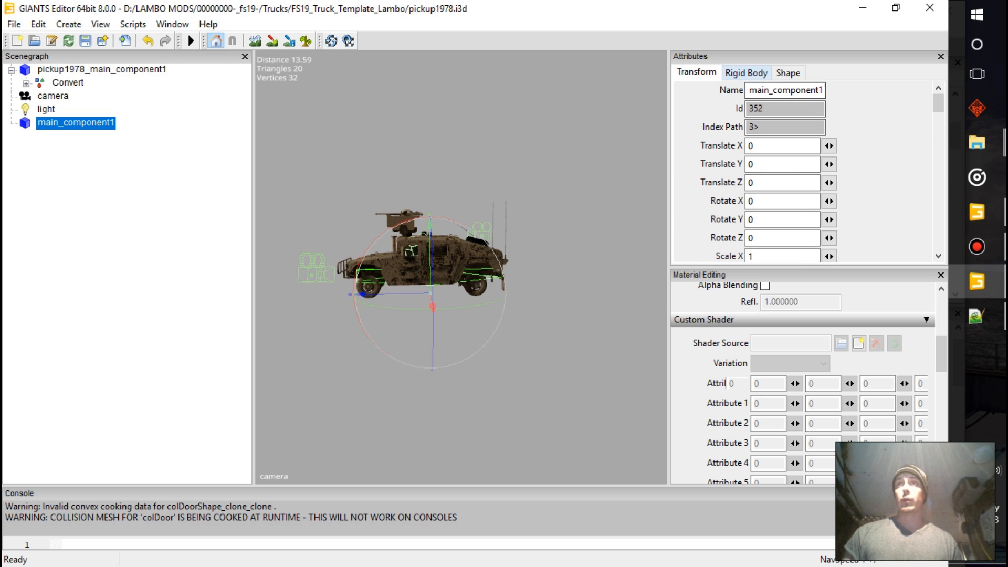
{"action": "left_click", "coordinate": [745, 73]}
{"action": "left_click", "coordinate": [774, 90]}
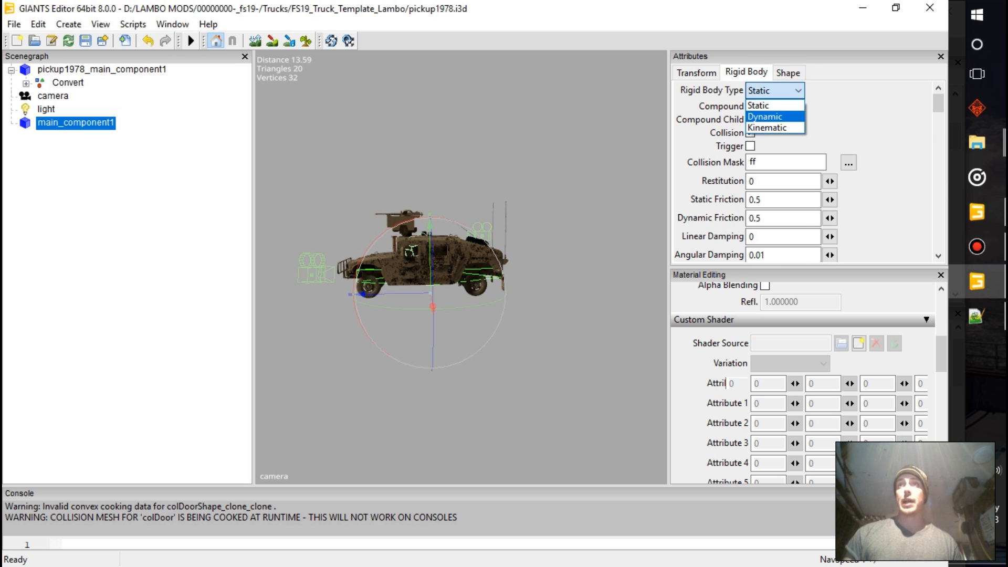
{"action": "left_click", "coordinate": [765, 117]}
Copy the collision mask 202042 from pickup1978_main_component1 to main_component1
{"action": "left_click", "coordinate": [753, 161]}
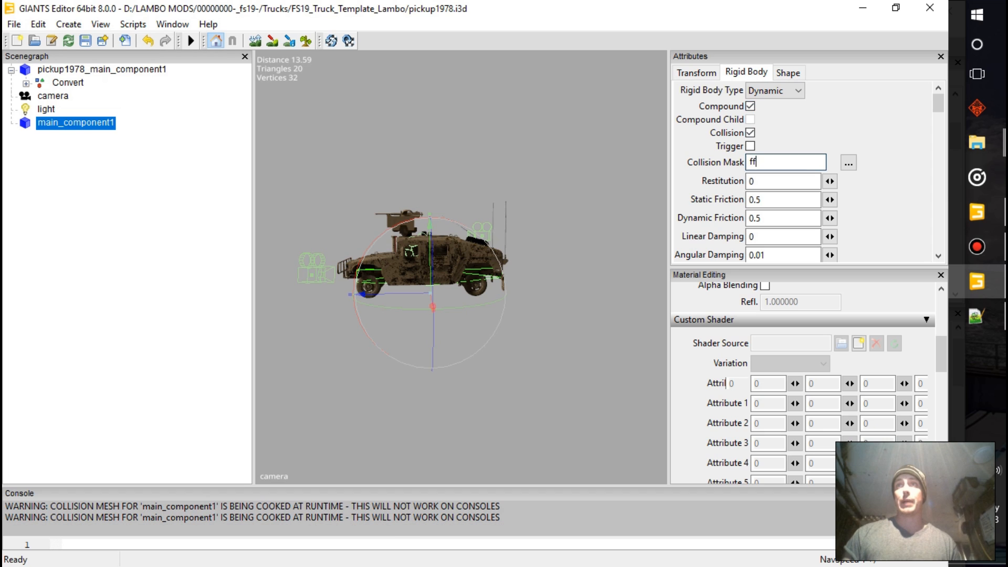
{"action": "key", "text": "Return"}
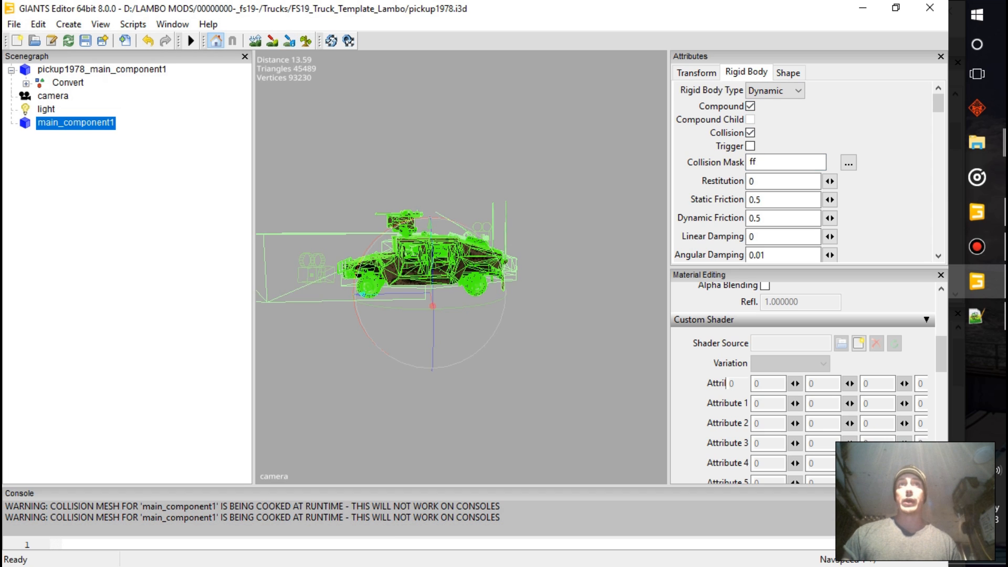
{"action": "left_click", "coordinate": [102, 69]}
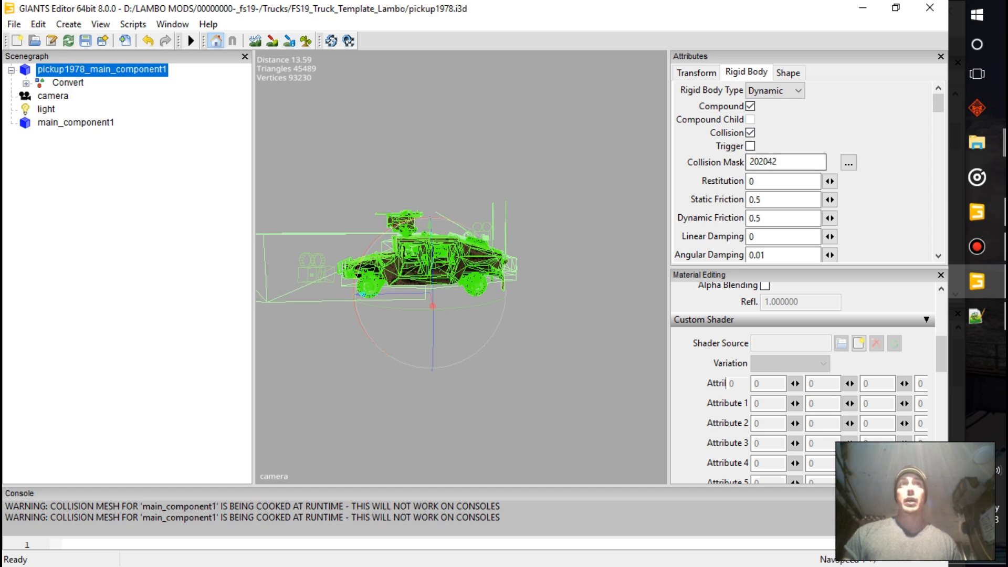
{"action": "double_click", "coordinate": [764, 163]}
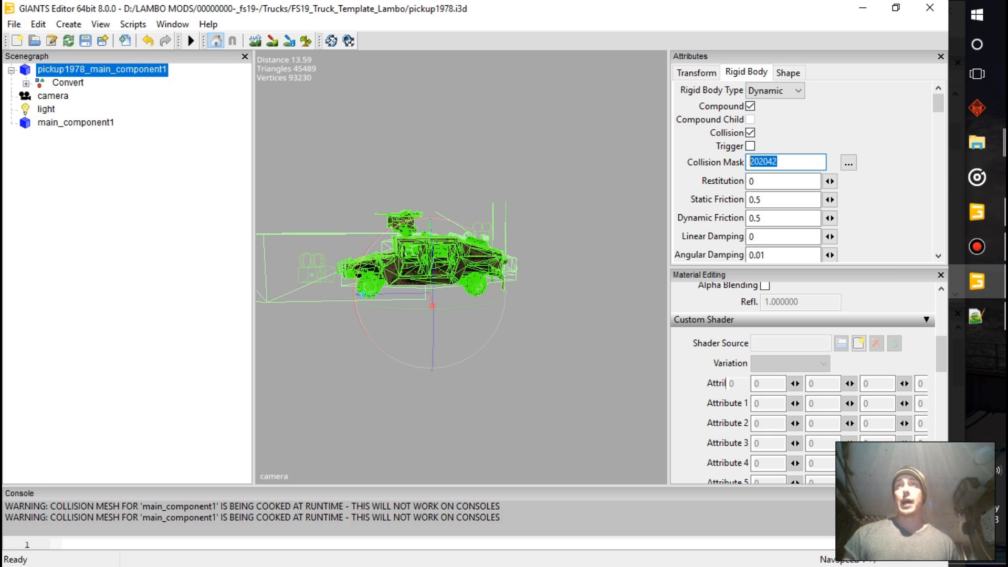
{"action": "key", "text": "Return"}
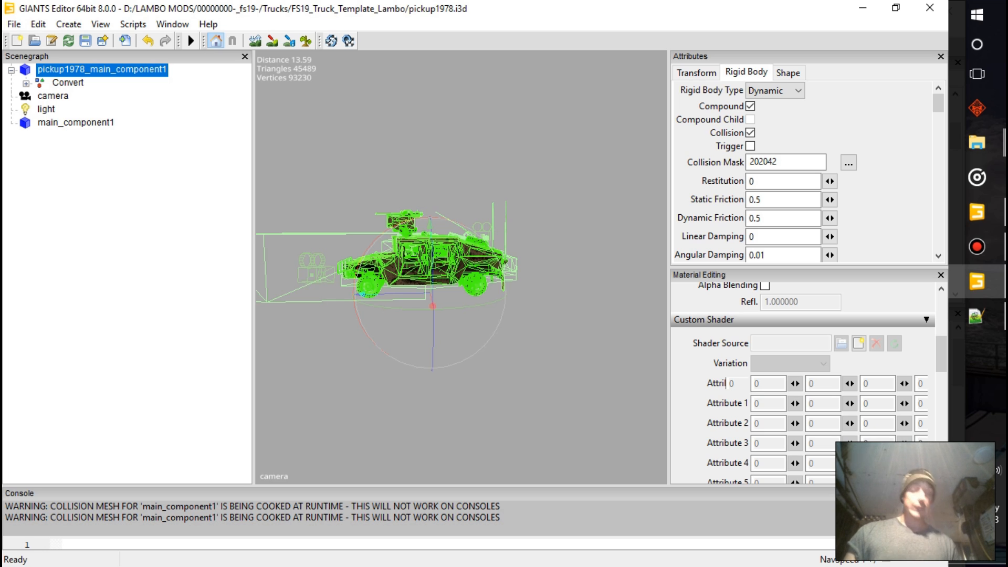
{"action": "left_click", "coordinate": [76, 122]}
{"action": "double_click", "coordinate": [754, 162]}
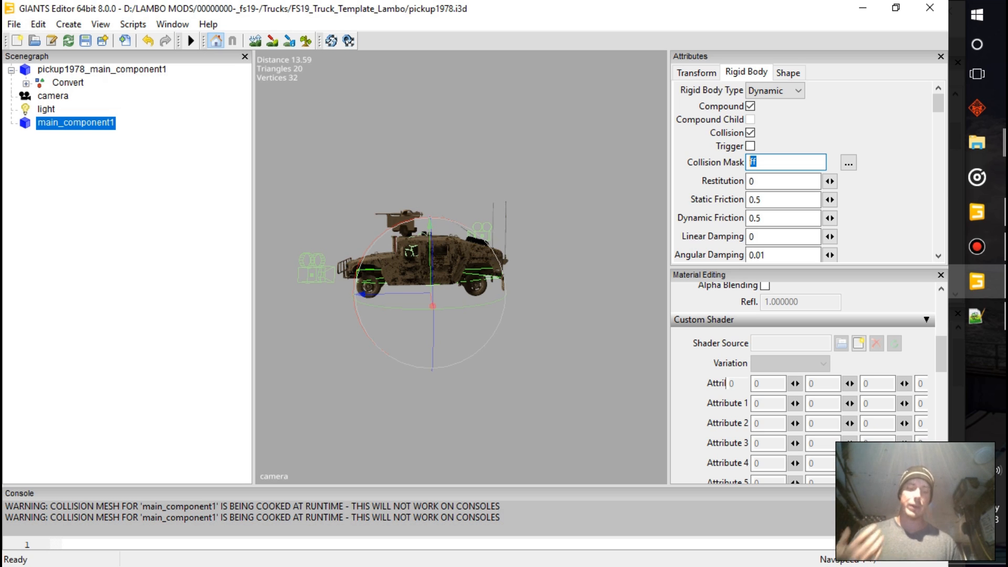
{"action": "type", "text": "202042"}
{"action": "key", "text": "Return"}
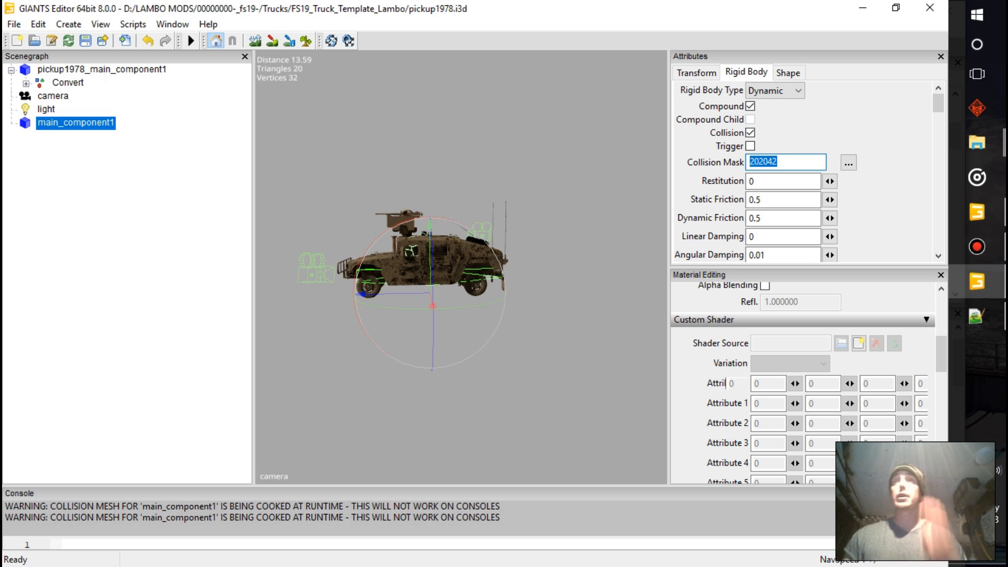
Recompute the bounding volume of main_component1's shape and review its rigid body settings
{"action": "scroll", "coordinate": [808, 172], "scroll_direction": "down", "scroll_amount": 3}
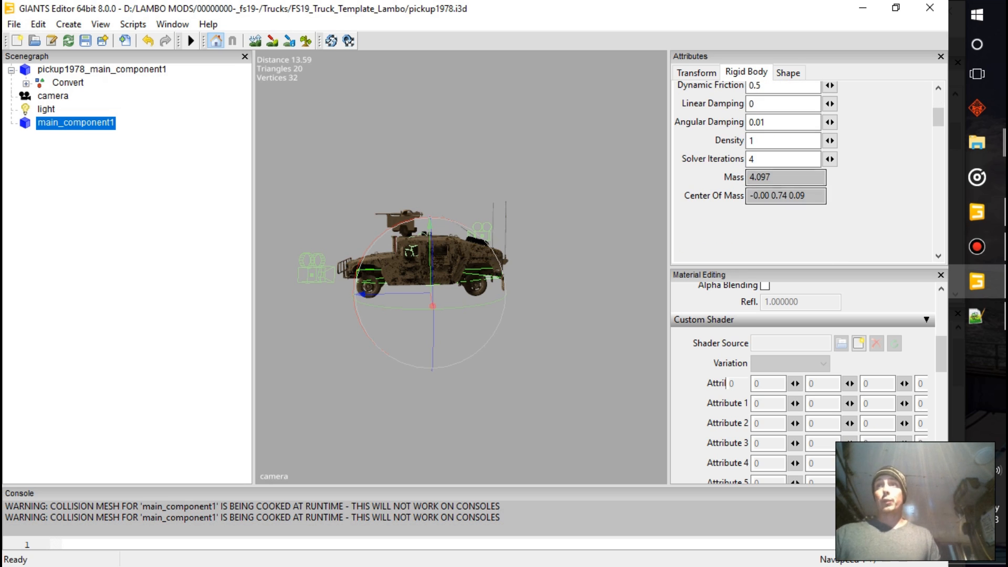
{"action": "left_click", "coordinate": [787, 72]}
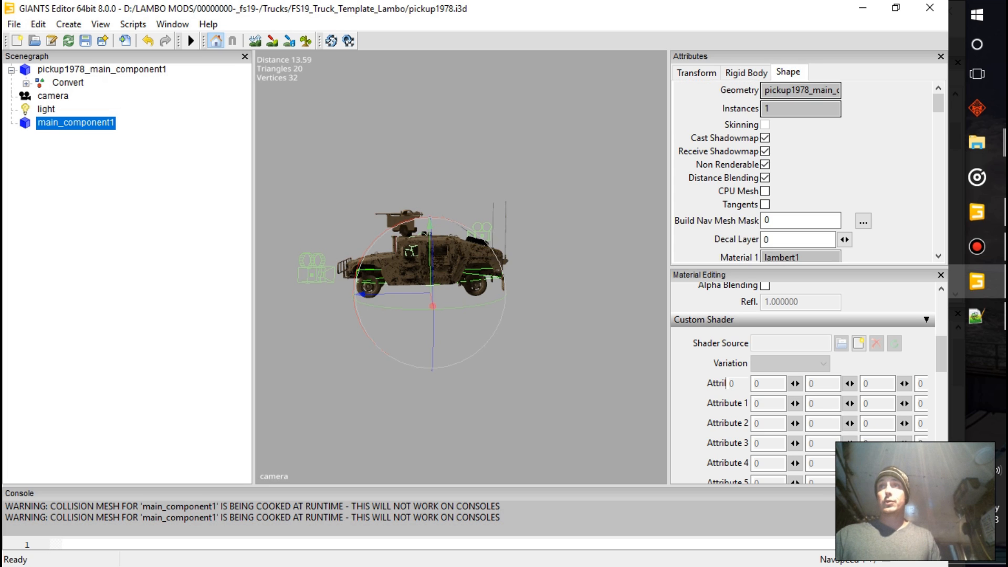
{"action": "scroll", "coordinate": [798, 168], "scroll_direction": "down", "scroll_amount": 5}
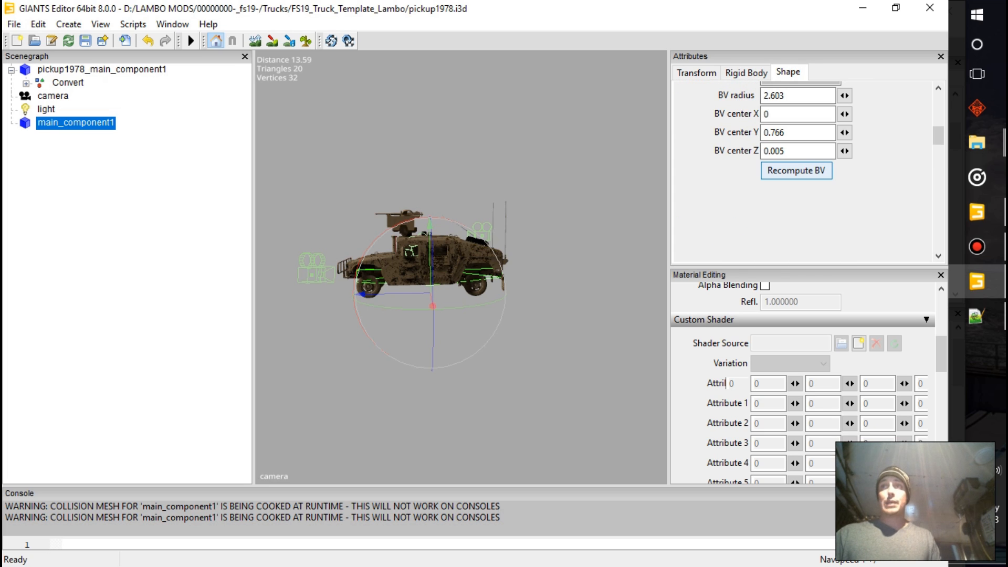
{"action": "left_click", "coordinate": [796, 170]}
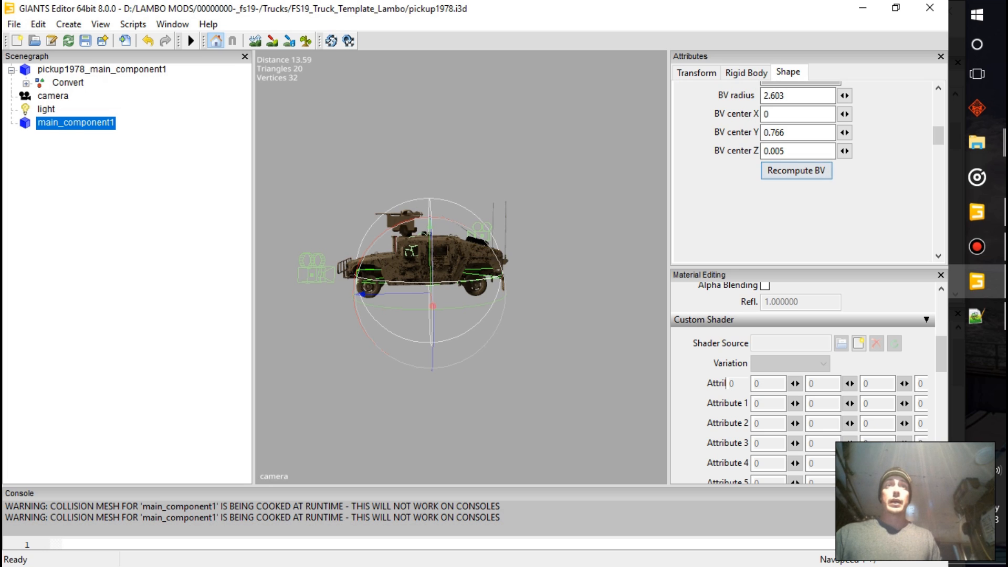
{"action": "left_click", "coordinate": [746, 73]}
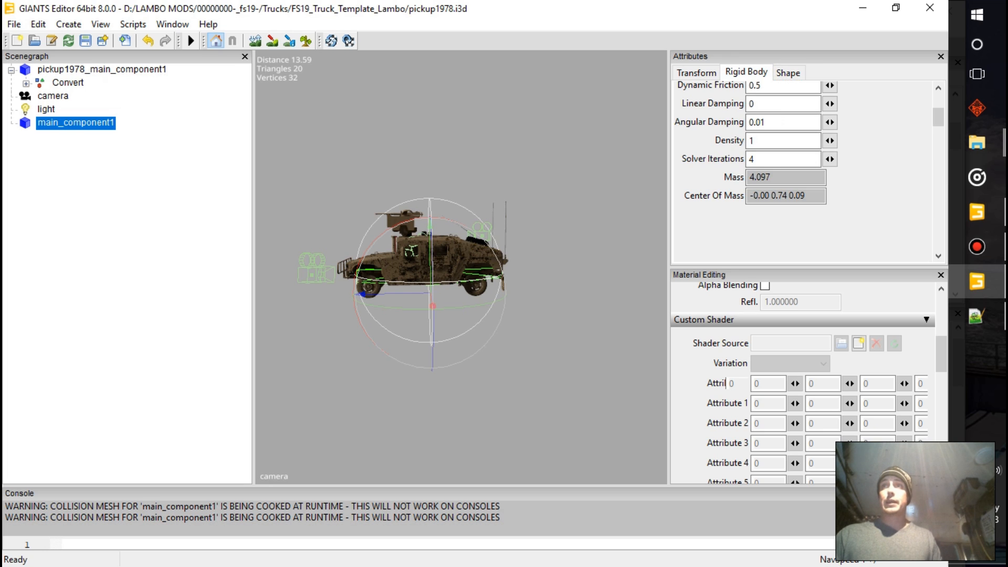
{"action": "scroll", "coordinate": [787, 168], "scroll_direction": "up", "scroll_amount": 3}
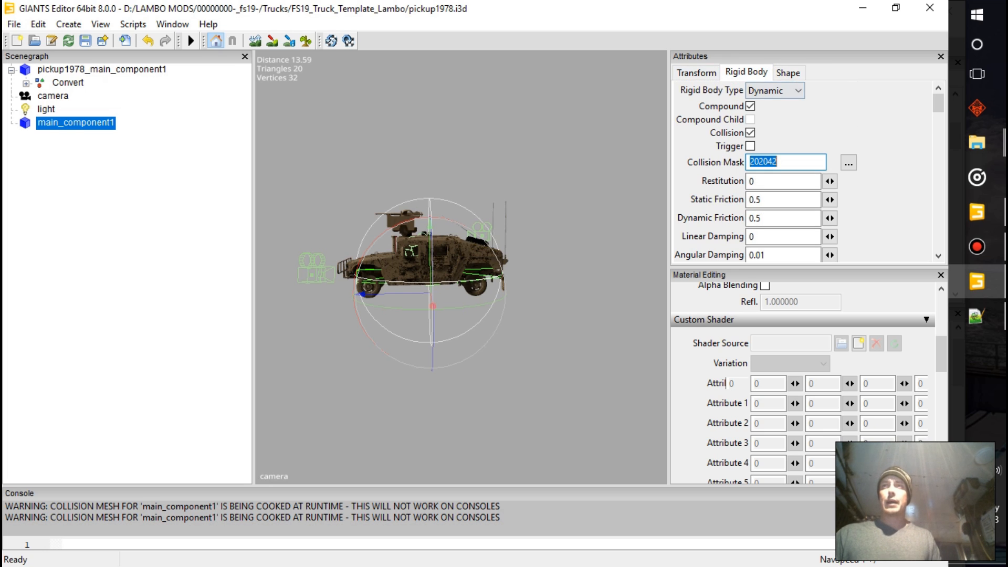
Copy the Convert group from pickup1978_main_component1 into main_component1
{"action": "left_click", "coordinate": [696, 73]}
{"action": "left_click", "coordinate": [67, 83]}
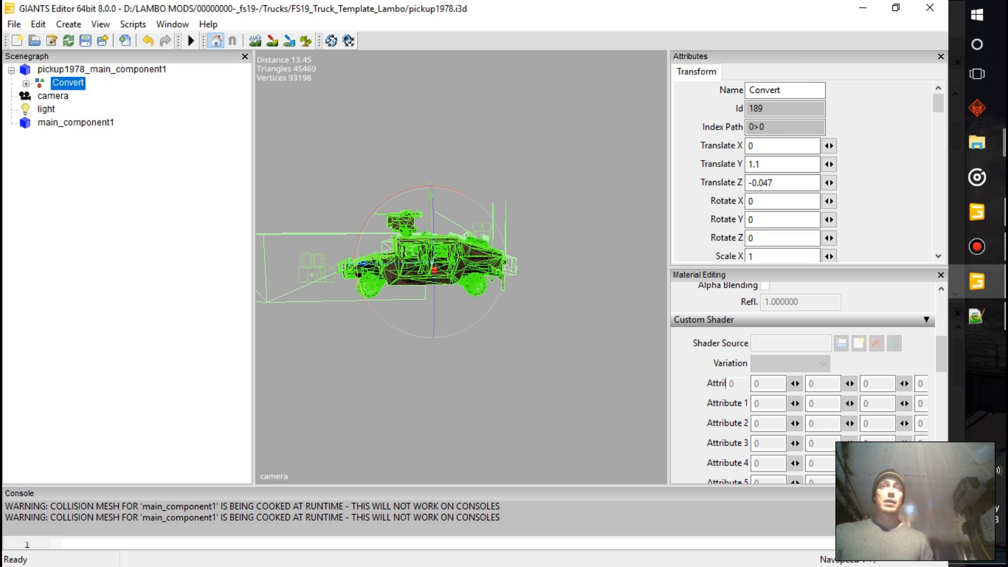
{"action": "left_click", "coordinate": [75, 122]}
{"action": "key", "text": "ctrl+v"}
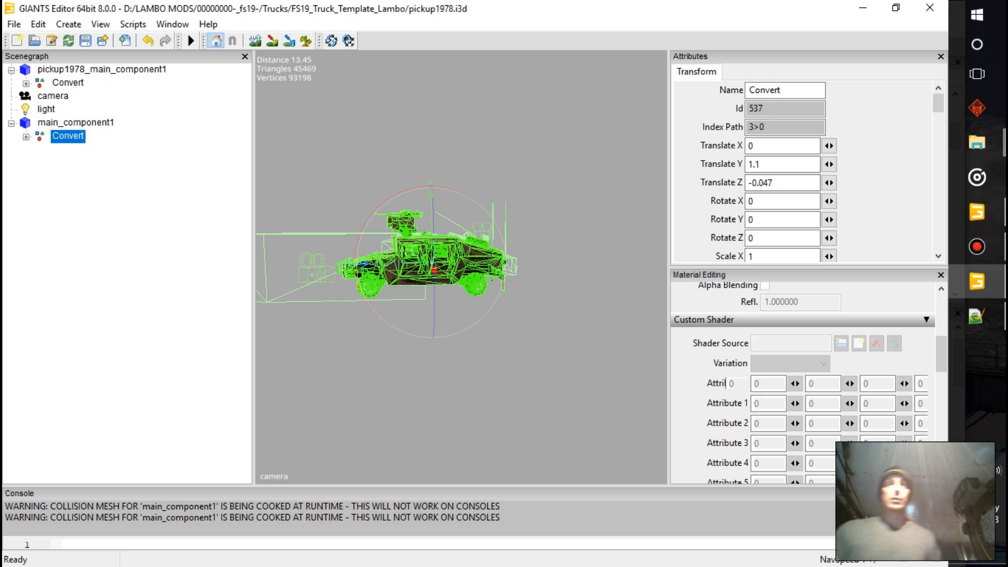
Move main_component1 to the first position in the scenegraph and delete the original pickup1978_main_component1
{"action": "left_click", "coordinate": [76, 123]}
{"action": "right_click", "coordinate": [75, 124]}
{"action": "left_click", "coordinate": [105, 187]}
{"action": "right_click", "coordinate": [65, 109]}
{"action": "left_click", "coordinate": [110, 173]}
{"action": "right_click", "coordinate": [66, 95]}
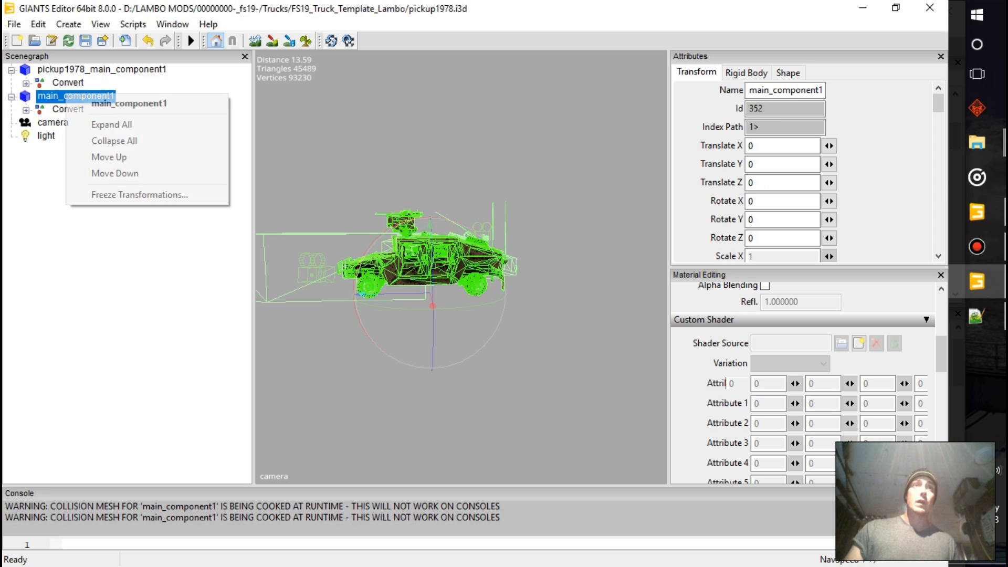
{"action": "left_click", "coordinate": [111, 157]}
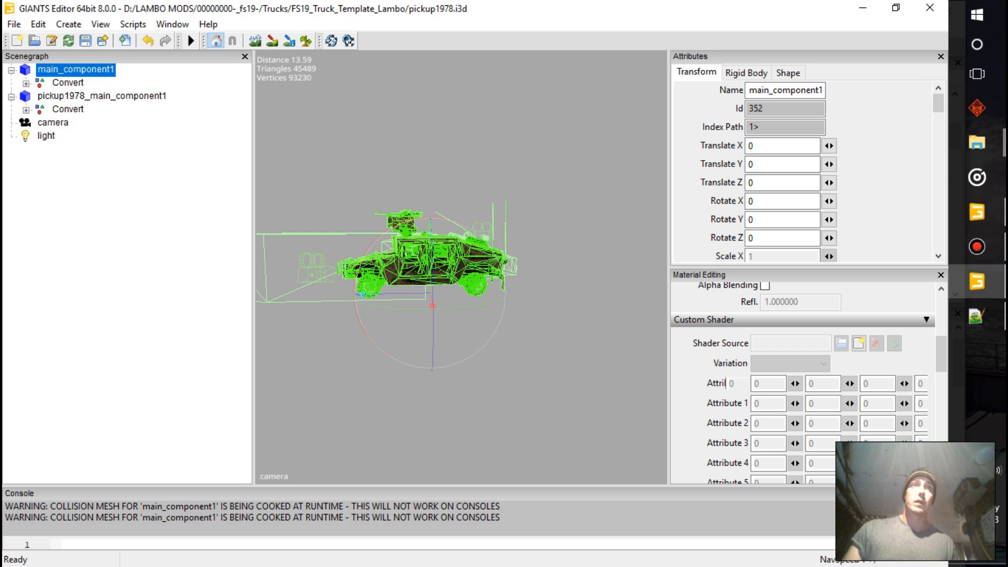
{"action": "key", "text": "Down"}
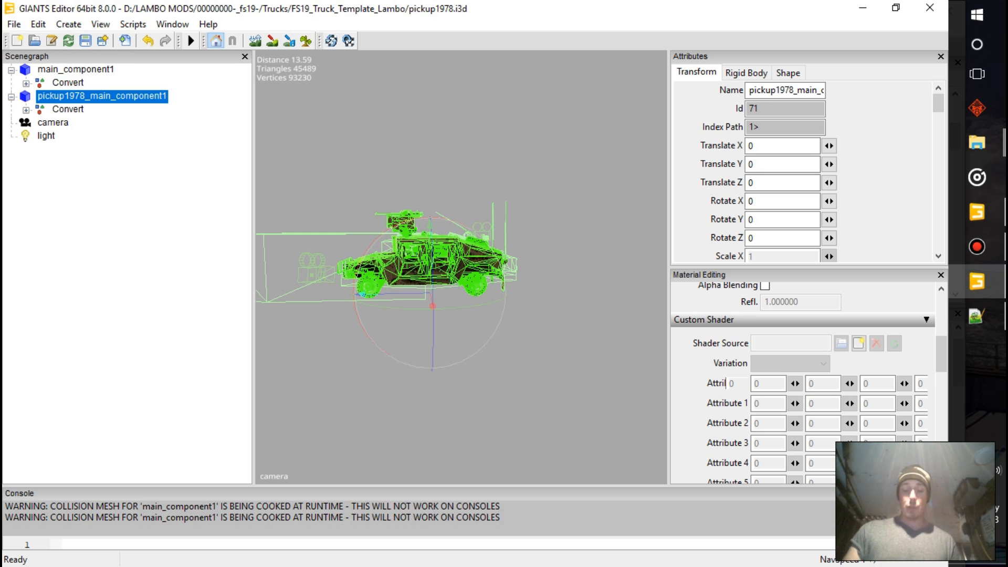
{"action": "key", "text": "Delete"}
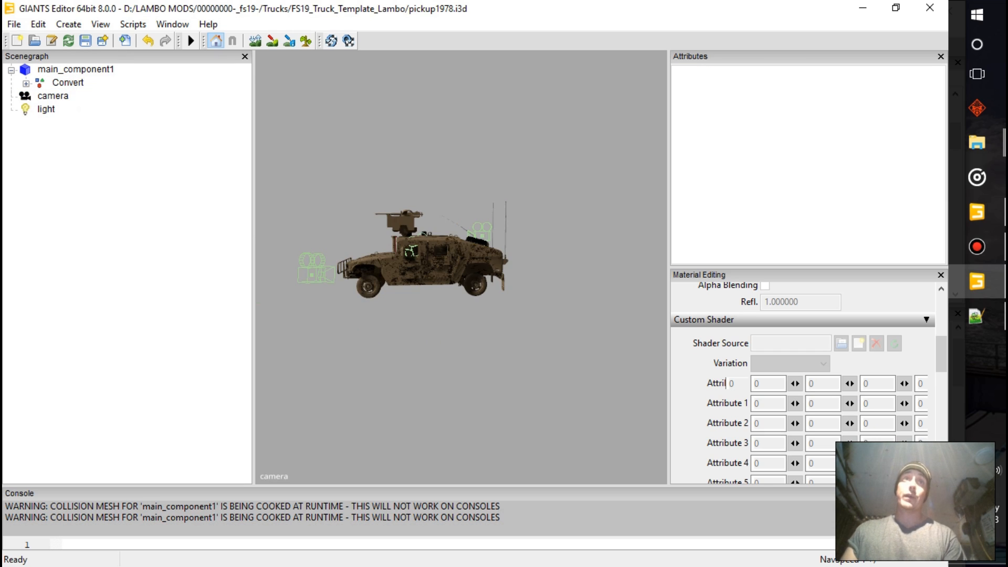
{"action": "middle_click_drag", "start_coordinate": [399, 220], "coordinate": [465, 281], "text": "alt"}
{"action": "scroll", "coordinate": [461, 267], "scroll_direction": "up", "scroll_amount": 10}
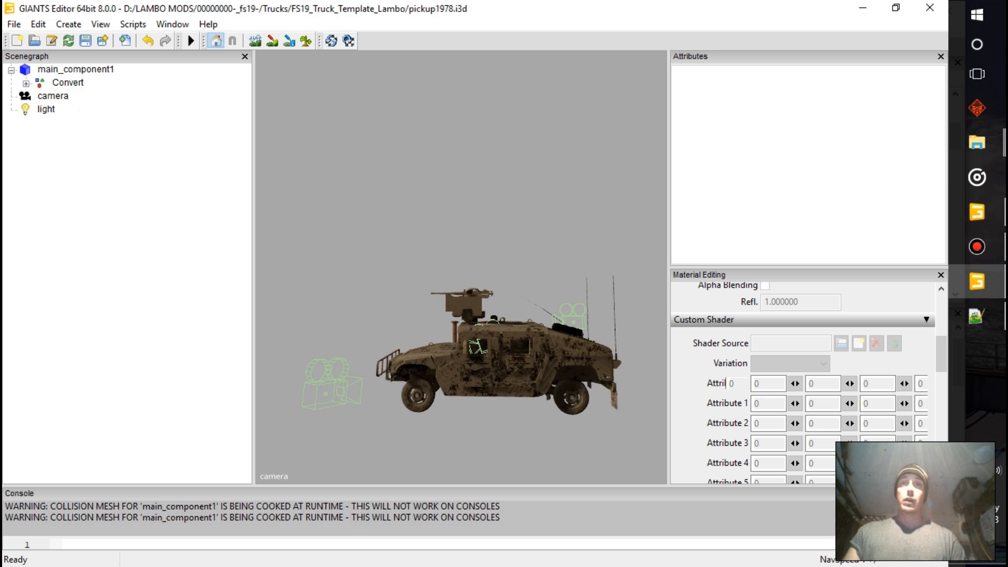
{"action": "scroll", "coordinate": [461, 267], "scroll_direction": "down", "scroll_amount": 10}
{"action": "left_click_drag", "start_coordinate": [461, 267], "coordinate": [415, 279], "text": "alt"}
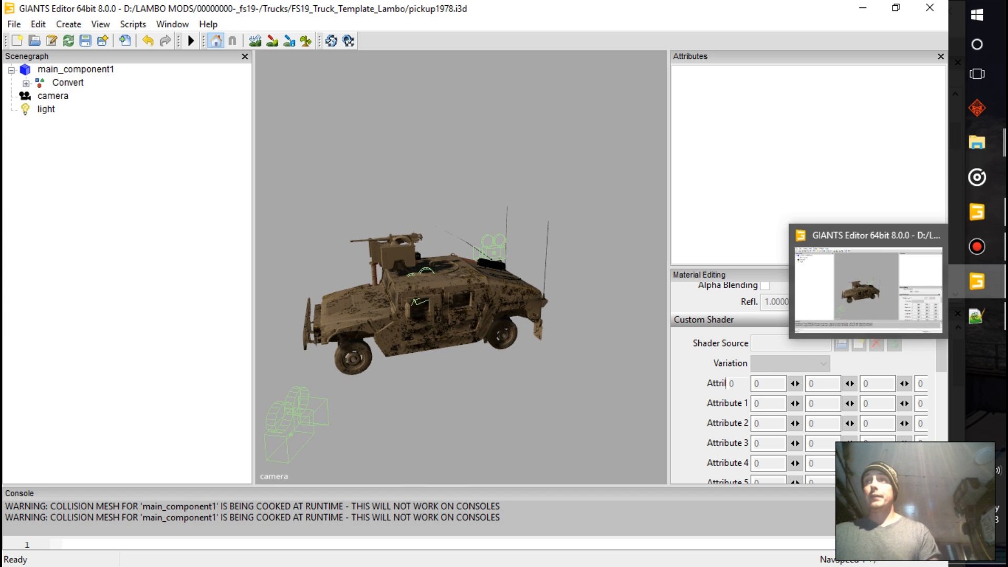
{"action": "mouse_move", "coordinate": [976, 246]}
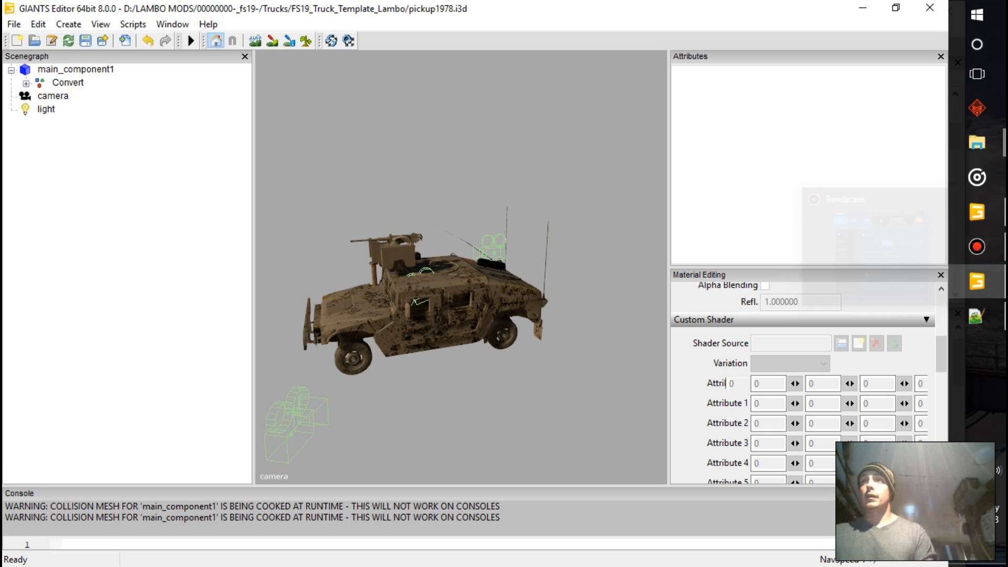
{"action": "left_click_drag", "start_coordinate": [461, 284], "coordinate": [444, 284], "text": "alt"}
{"action": "scroll", "coordinate": [430, 283], "scroll_direction": "up", "scroll_amount": 8}
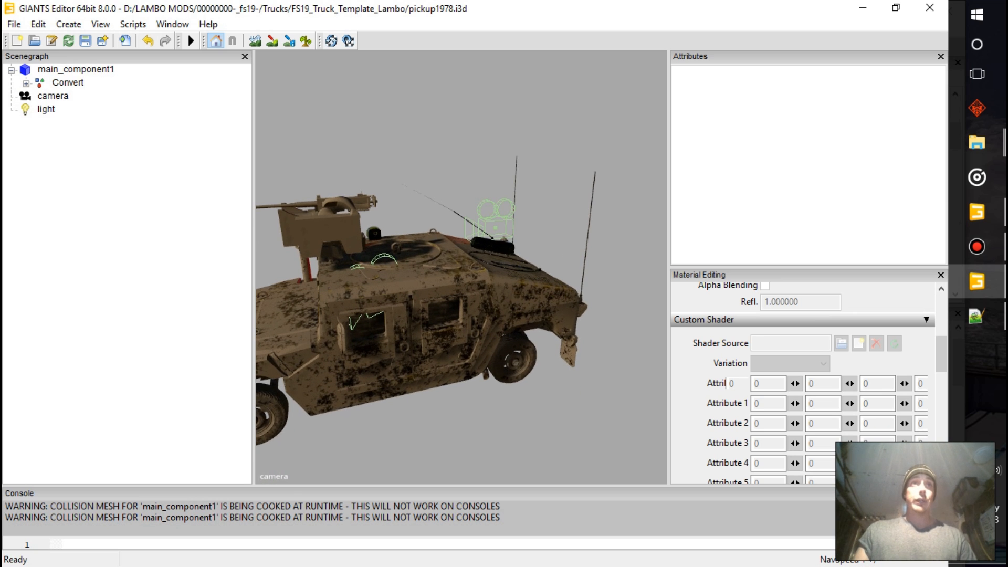
Expand Convert's lights group and examine where frontLightHigh sits relative to the Humvee's headlights
{"action": "left_click", "coordinate": [26, 83]}
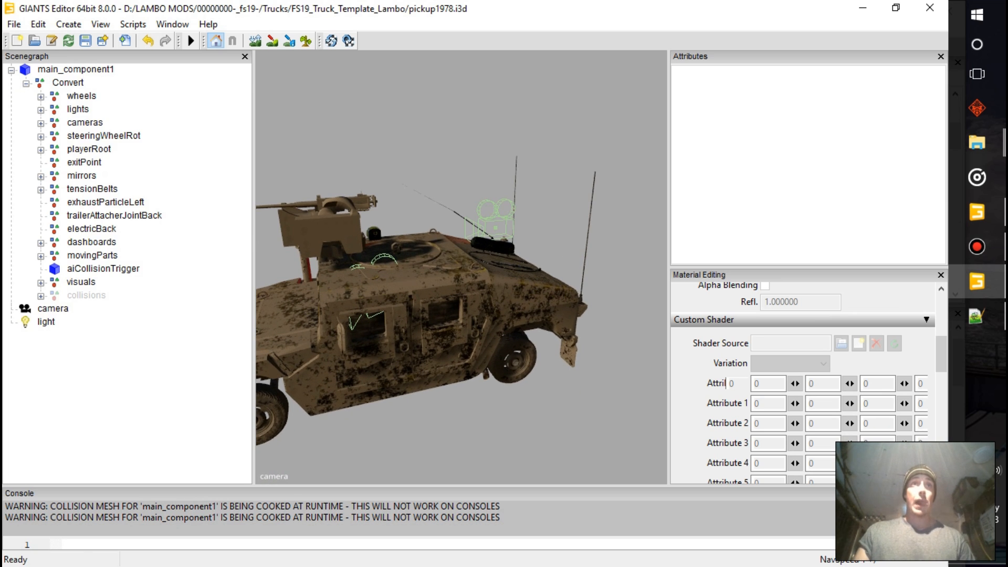
{"action": "left_click", "coordinate": [78, 109]}
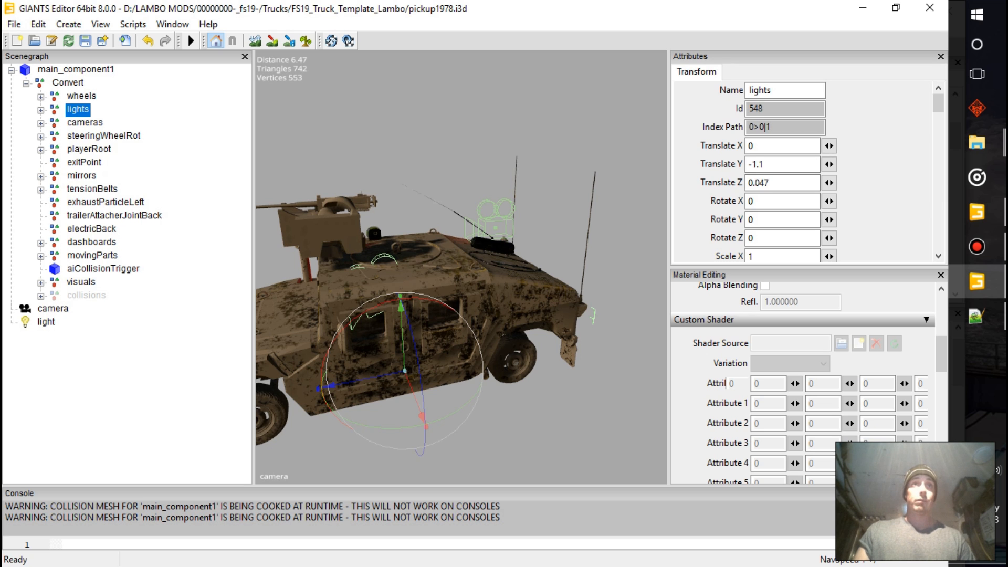
{"action": "left_click", "coordinate": [41, 110]}
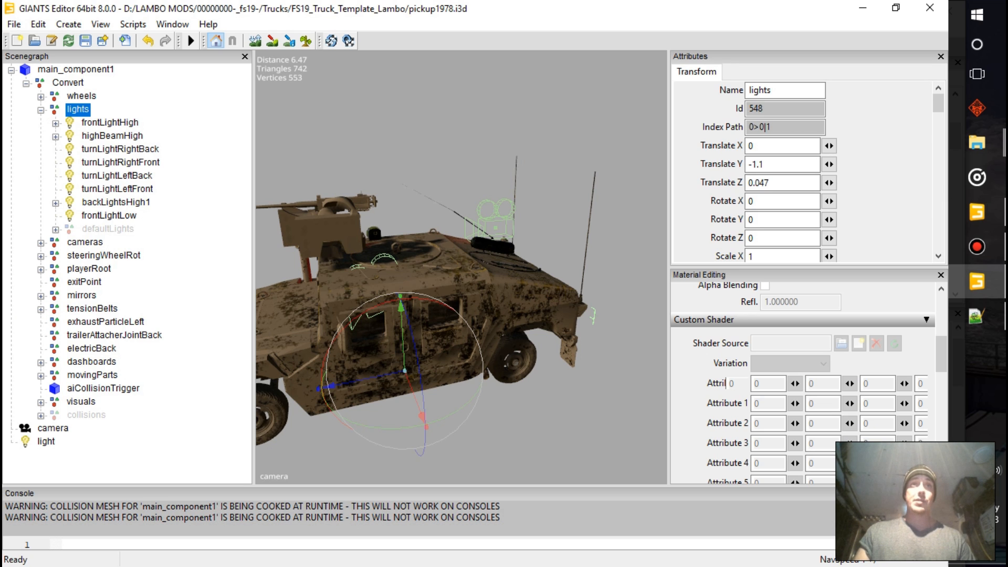
{"action": "left_click", "coordinate": [110, 123]}
{"action": "left_click_drag", "start_coordinate": [399, 284], "coordinate": [551, 294], "text": "alt"}
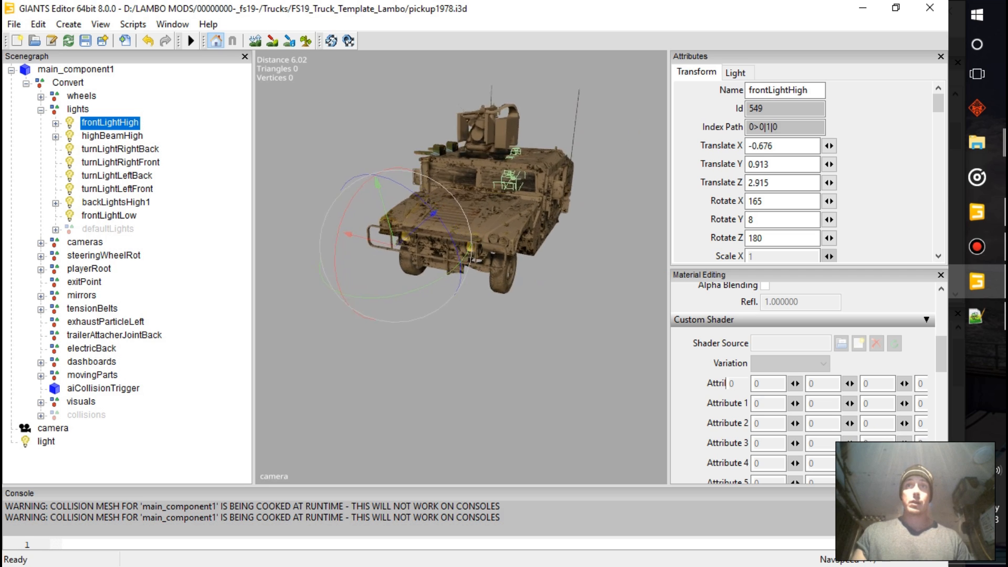
{"action": "scroll", "coordinate": [461, 267], "scroll_direction": "up", "scroll_amount": 8}
{"action": "left_click_drag", "start_coordinate": [460, 267], "coordinate": [467, 283], "text": "alt"}
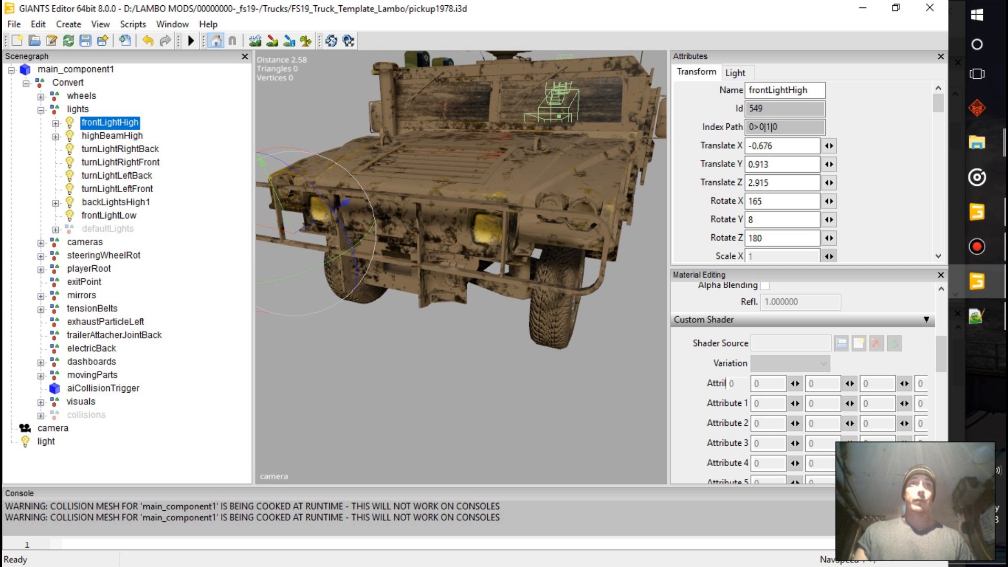
Turn off the visibility of the lights group
{"action": "left_click", "coordinate": [77, 109]}
{"action": "scroll", "coordinate": [782, 179], "scroll_direction": "down", "scroll_amount": 8}
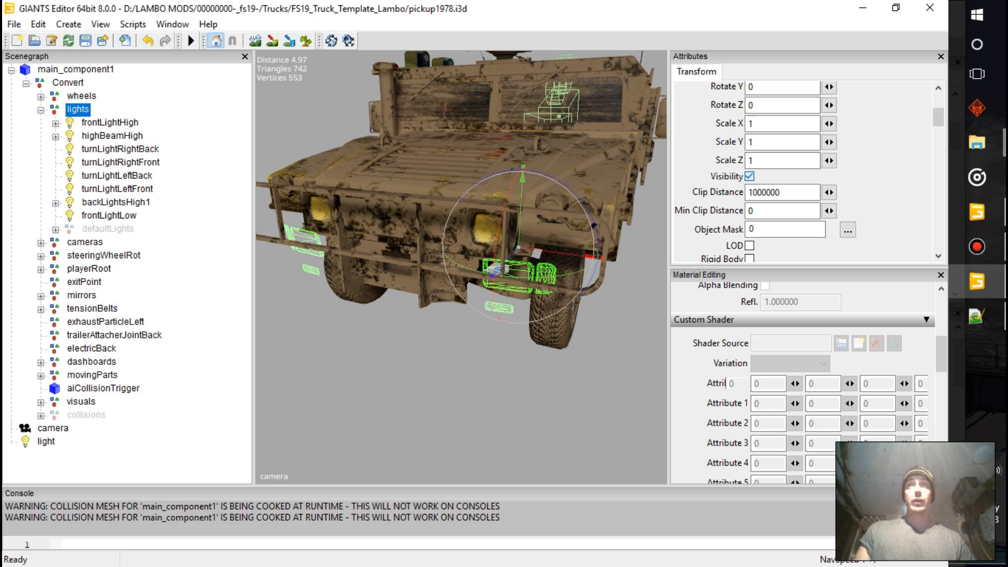
{"action": "left_click", "coordinate": [749, 176]}
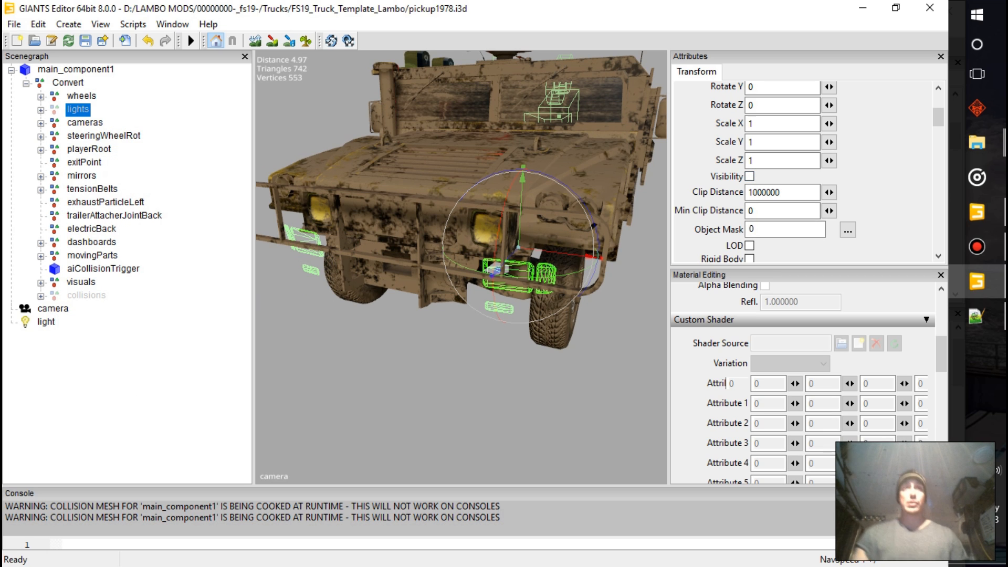
Expand the cameras group and switch the viewport to outdoorCamera1
{"action": "left_click", "coordinate": [84, 123]}
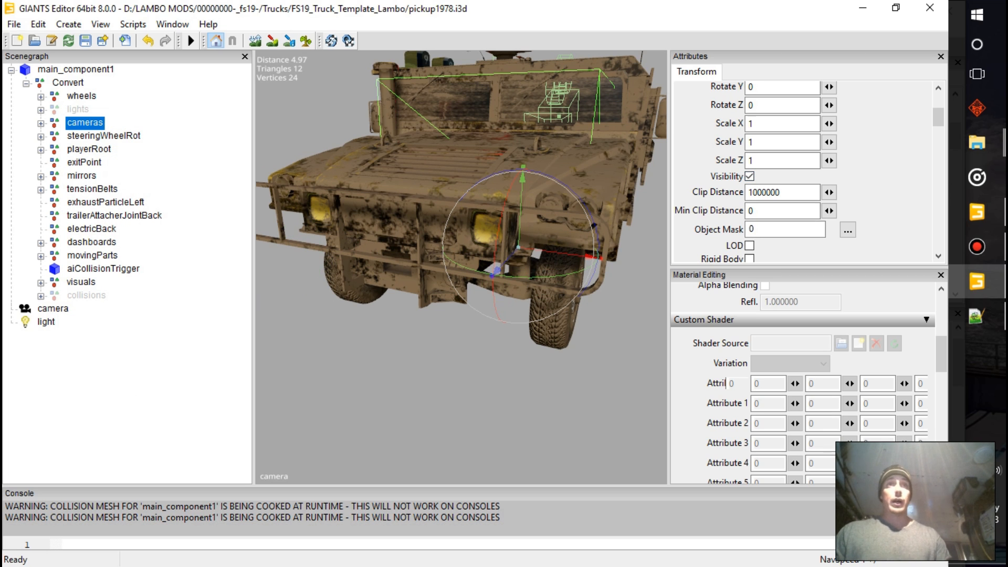
{"action": "key", "text": "Right"}
{"action": "left_click_drag", "start_coordinate": [518, 247], "coordinate": [433, 272], "text": "alt"}
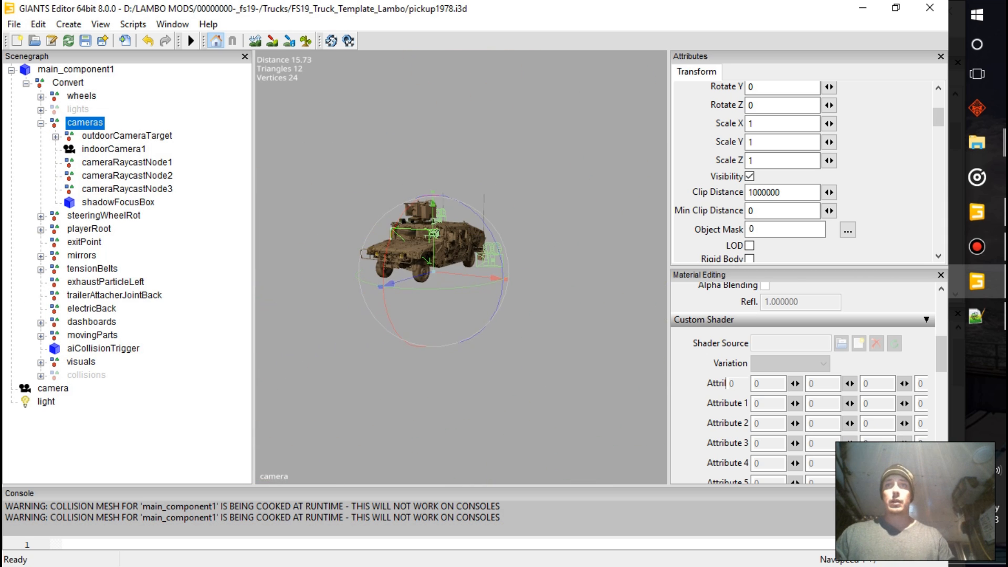
{"action": "right_click", "coordinate": [546, 235]}
{"action": "mouse_move", "coordinate": [594, 245]}
{"action": "left_click", "coordinate": [722, 246]}
{"action": "left_click", "coordinate": [551, 172]}
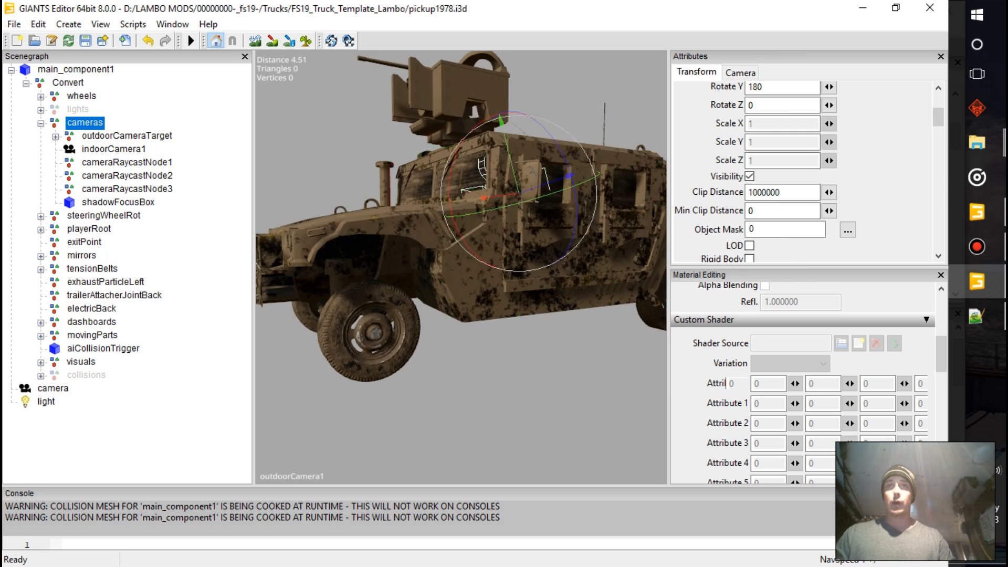
Reposition outdoorCamera1 behind the Humvee with the whole vehicle in frame, and return the viewport to the default camera
{"action": "scroll", "coordinate": [551, 172], "scroll_direction": "down", "scroll_amount": 5}
{"action": "left_click_drag", "start_coordinate": [552, 210], "coordinate": [423, 237], "text": "alt"}
{"action": "mouse_move", "coordinate": [517, 263]}
{"action": "left_mouse_down", "text": "alt"}
{"action": "mouse_move", "coordinate": [495, 277]}
{"action": "mouse_move", "coordinate": [501, 271]}
{"action": "left_mouse_up", "text": "alt"}
{"action": "right_click", "coordinate": [500, 271]}
{"action": "mouse_move", "coordinate": [541, 282]}
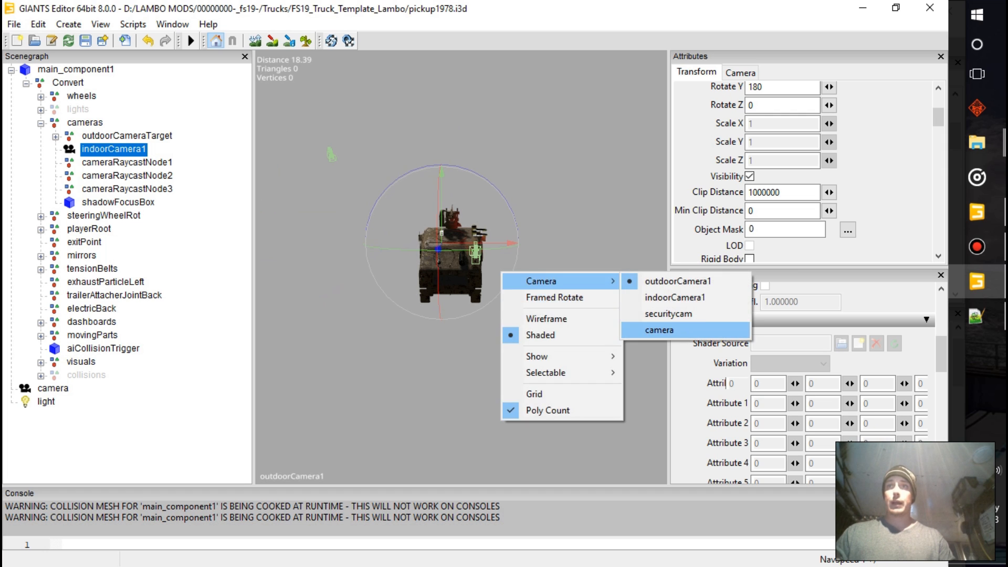
{"action": "left_click", "coordinate": [659, 330]}
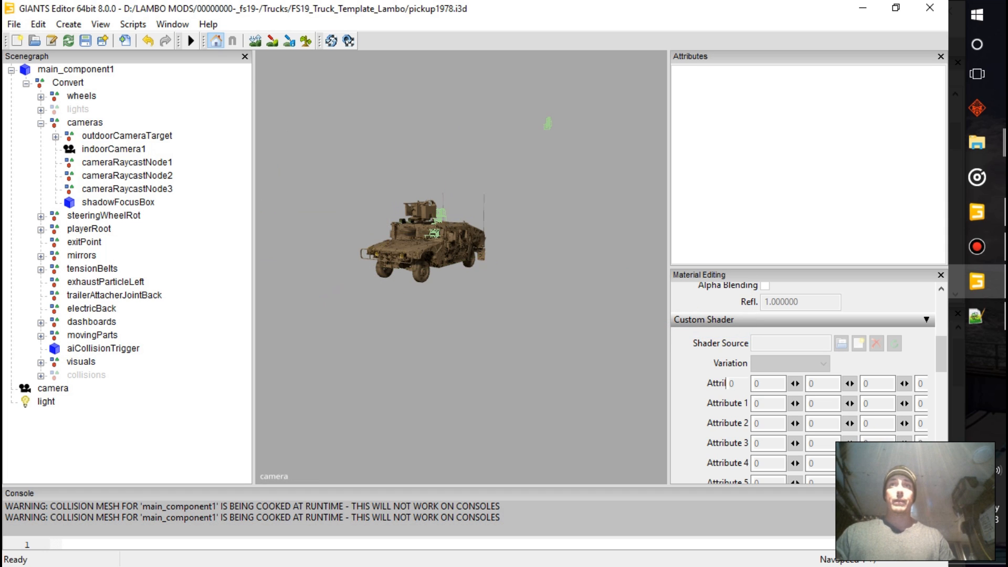
Switch the viewport to indoorCamera1 and position it inside the cab facing the windshield
{"action": "right_click", "coordinate": [382, 165]}
{"action": "mouse_move", "coordinate": [423, 174]}
{"action": "left_click", "coordinate": [567, 190]}
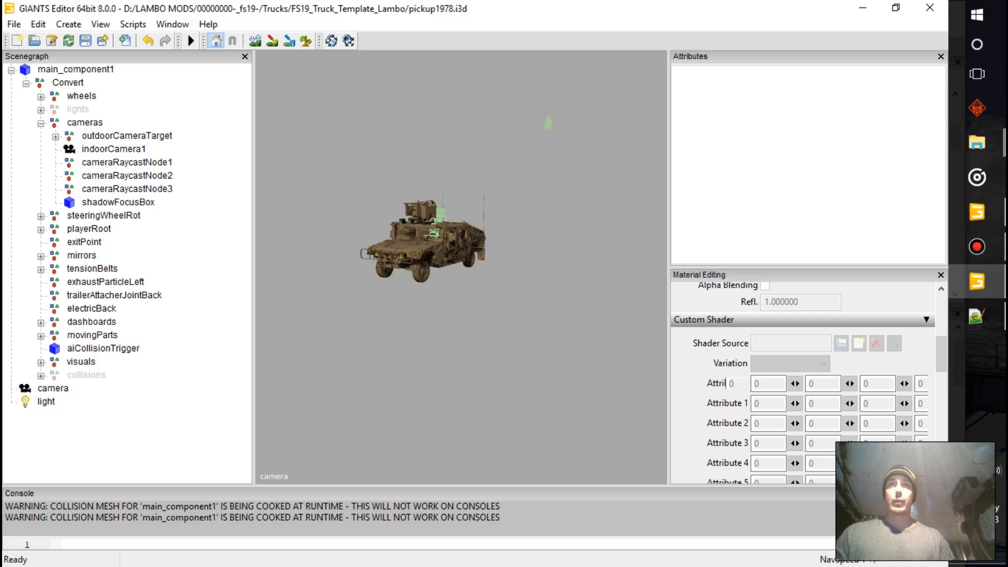
{"action": "left_click", "coordinate": [530, 226]}
{"action": "left_click_drag", "start_coordinate": [530, 226], "coordinate": [522, 295], "text": "alt"}
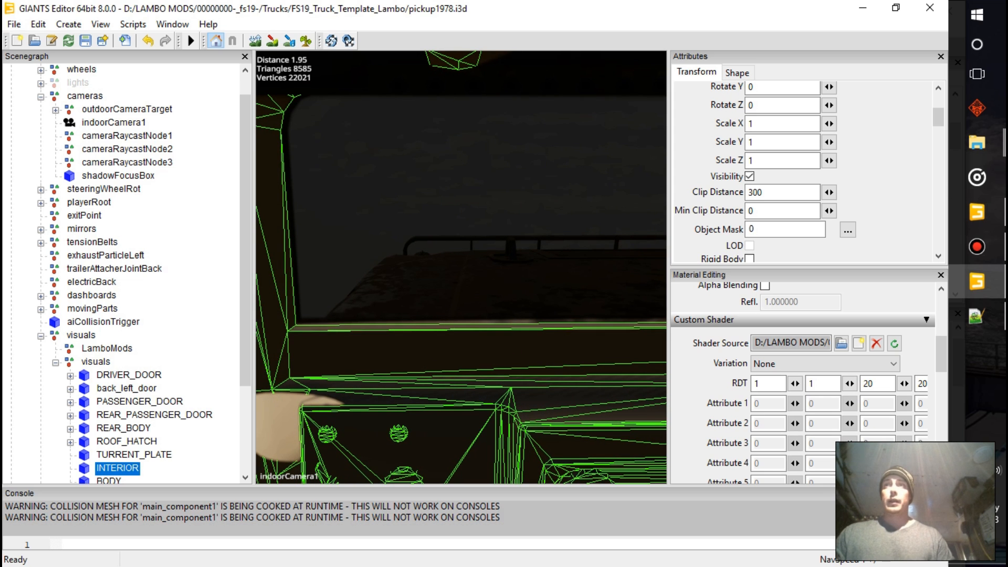
{"action": "scroll", "coordinate": [809, 172], "scroll_direction": "up", "scroll_amount": 3}
Set indoorCamera1's rotation to X 0, Y -180 and Z 0, and return the viewport to the default camera
{"action": "left_click", "coordinate": [113, 123]}
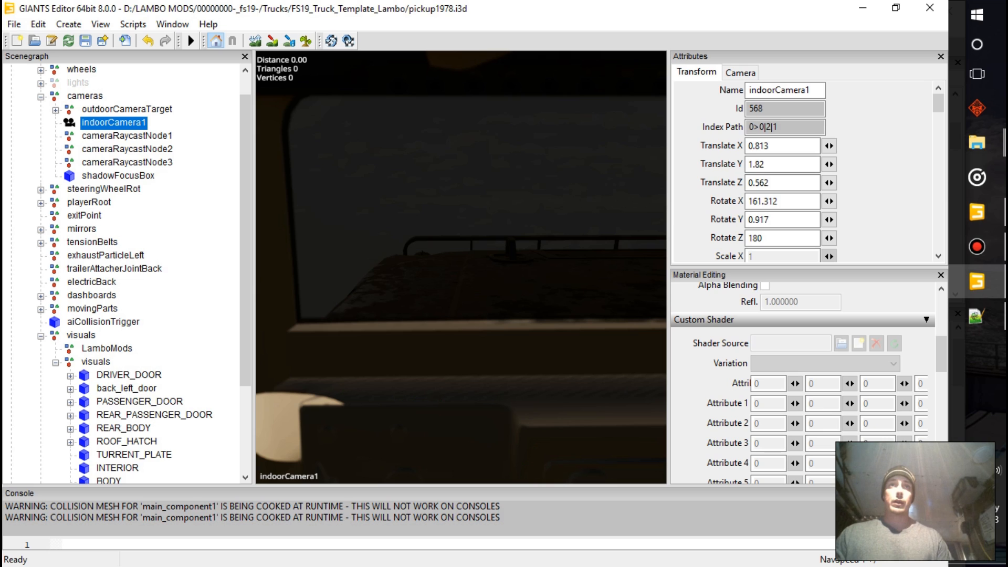
{"action": "double_click", "coordinate": [764, 202]}
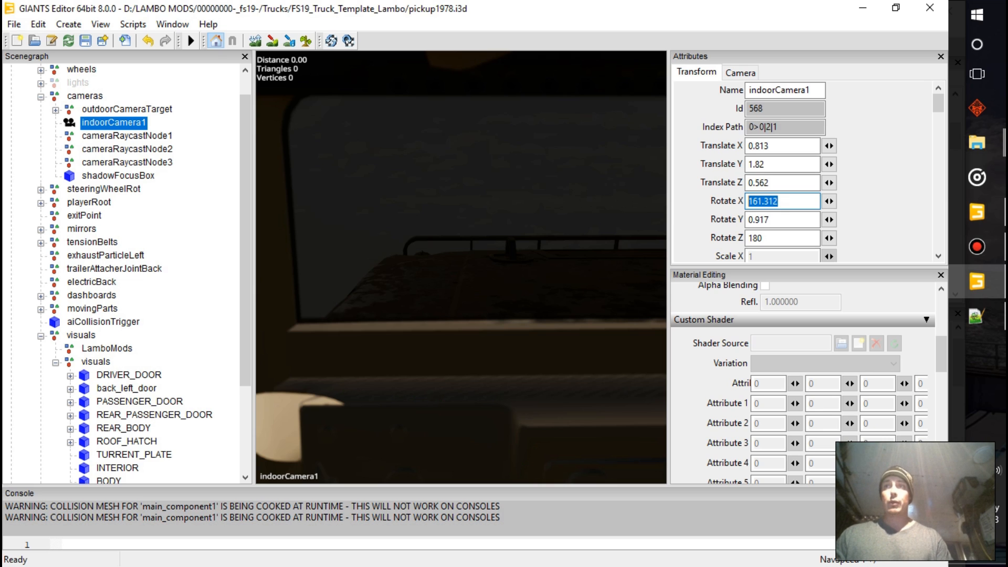
{"action": "type", "text": "0"}
{"action": "key", "text": "Return"}
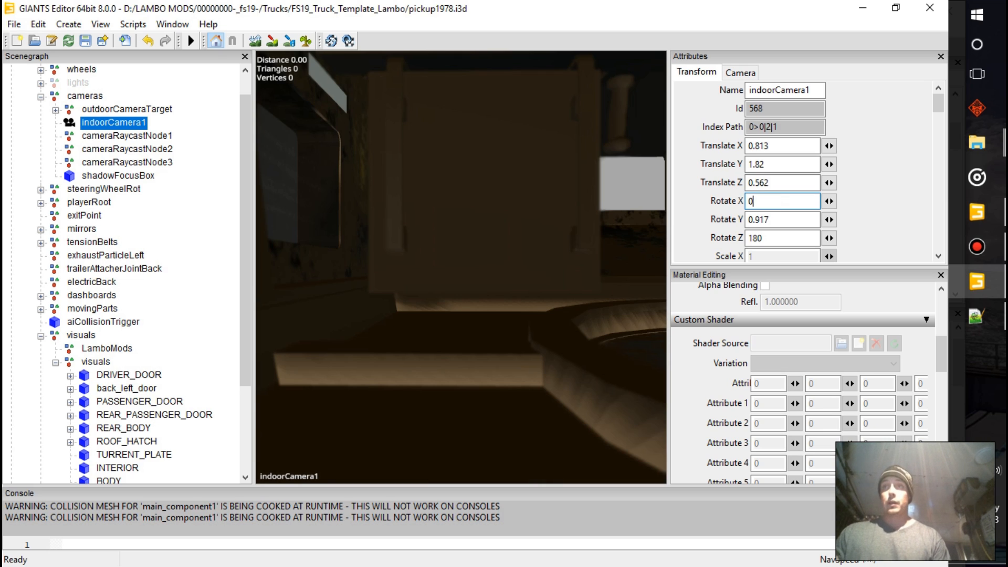
{"action": "key", "text": "Tab"}
{"action": "type", "text": "0"}
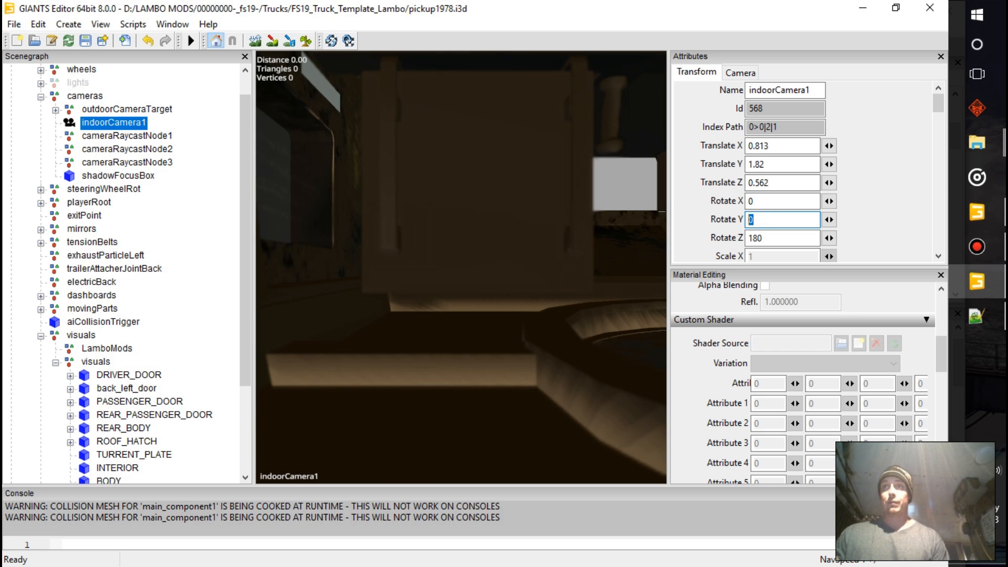
{"action": "type", "text": "-180"}
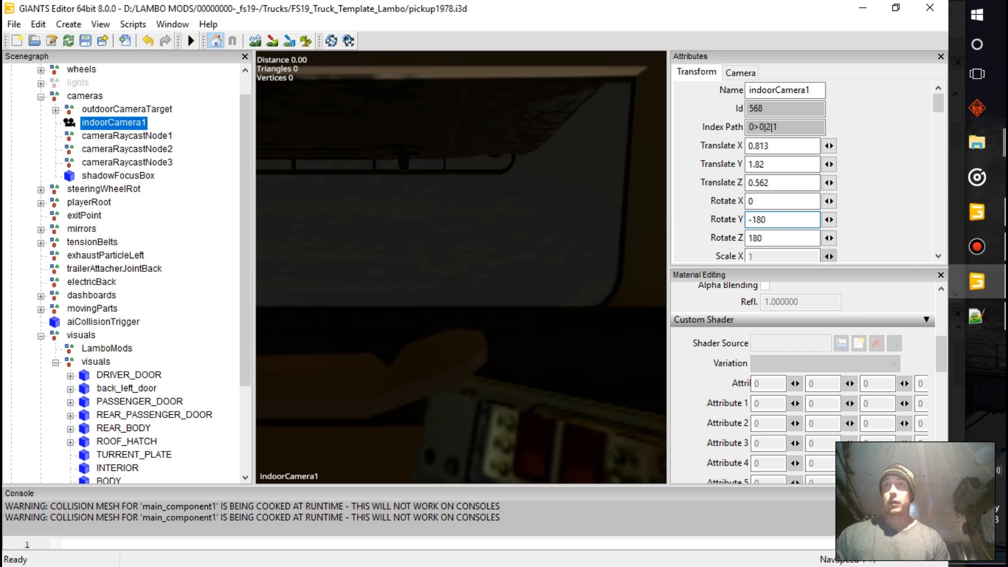
{"action": "key", "text": "Tab"}
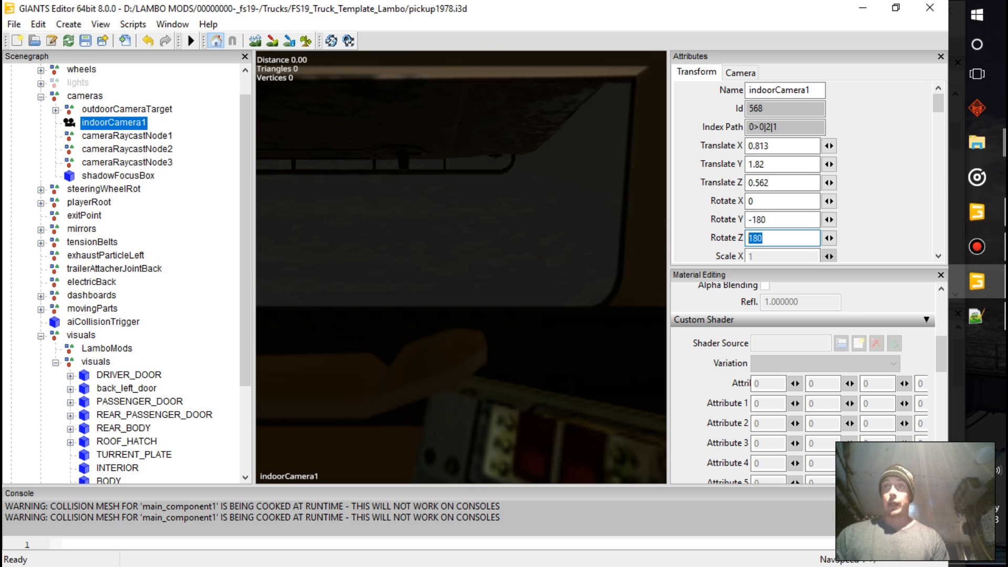
{"action": "type", "text": "0"}
{"action": "right_click", "coordinate": [541, 297]}
{"action": "mouse_move", "coordinate": [583, 308]}
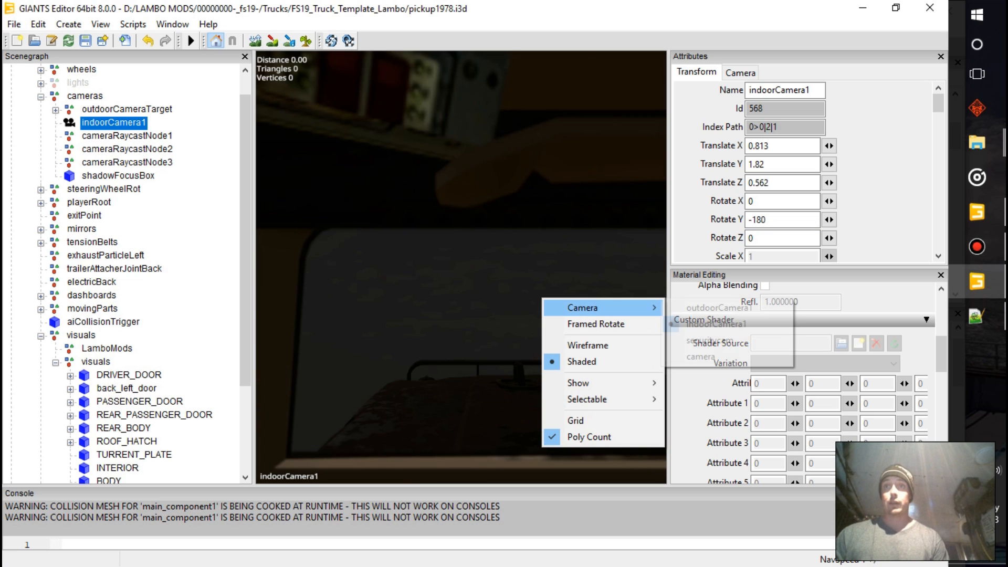
{"action": "left_click", "coordinate": [700, 356]}
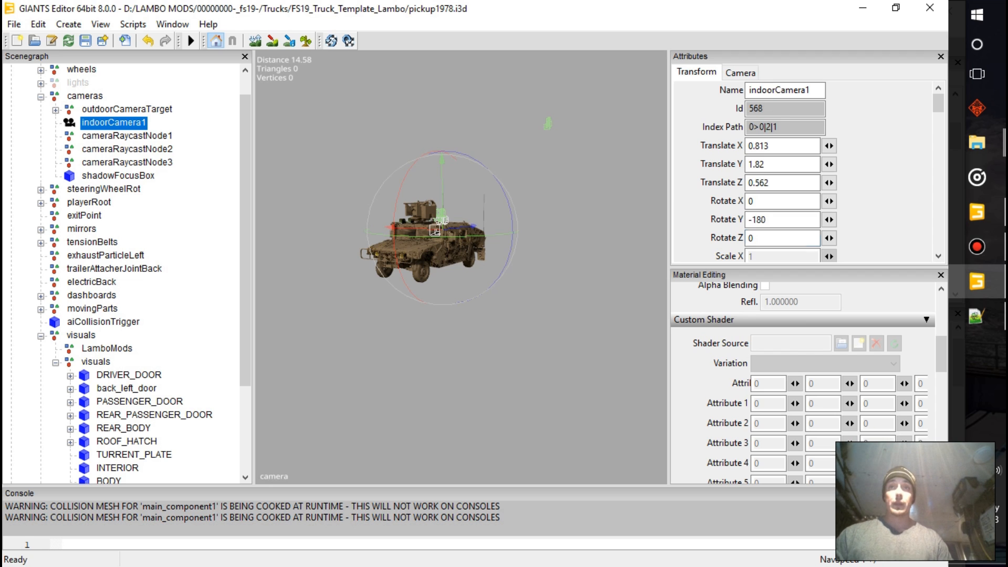
Check cameraRaycastNode1 against the Humvee and raise cameraRaycastNode2 to roof level at about Y 2.071
{"action": "left_click", "coordinate": [127, 136]}
{"action": "left_click_drag", "start_coordinate": [473, 273], "coordinate": [414, 268], "text": "alt"}
{"action": "scroll", "coordinate": [446, 273], "scroll_direction": "up", "scroll_amount": 4}
{"action": "middle_click_drag", "start_coordinate": [447, 273], "coordinate": [441, 299], "text": "alt"}
{"action": "left_click_drag", "start_coordinate": [452, 294], "coordinate": [406, 278], "text": "alt"}
{"action": "scroll", "coordinate": [446, 294], "scroll_direction": "up", "scroll_amount": 2}
{"action": "left_click", "coordinate": [127, 150]}
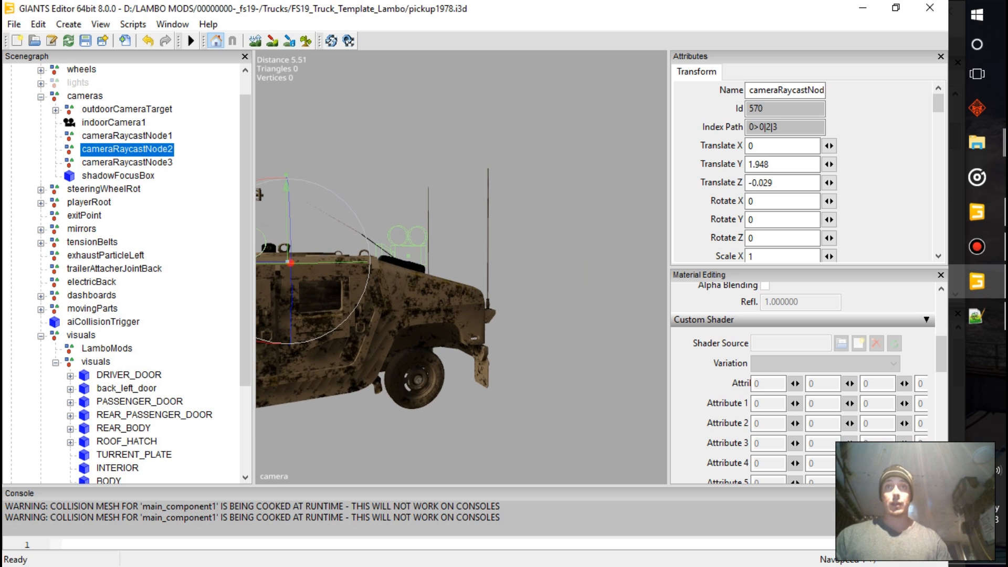
{"action": "left_click_drag", "start_coordinate": [286, 186], "coordinate": [286, 177]}
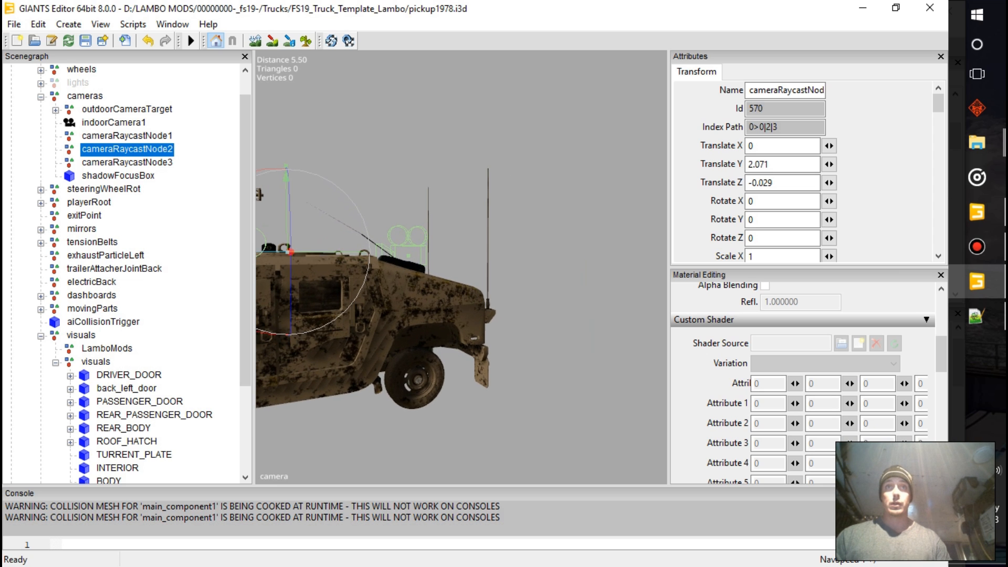
Adjust the position of cameraRaycastNode3 at the rear end of the Humvee
{"action": "left_click", "coordinate": [127, 162]}
{"action": "left_click_drag", "start_coordinate": [462, 286], "coordinate": [412, 292], "text": "alt"}
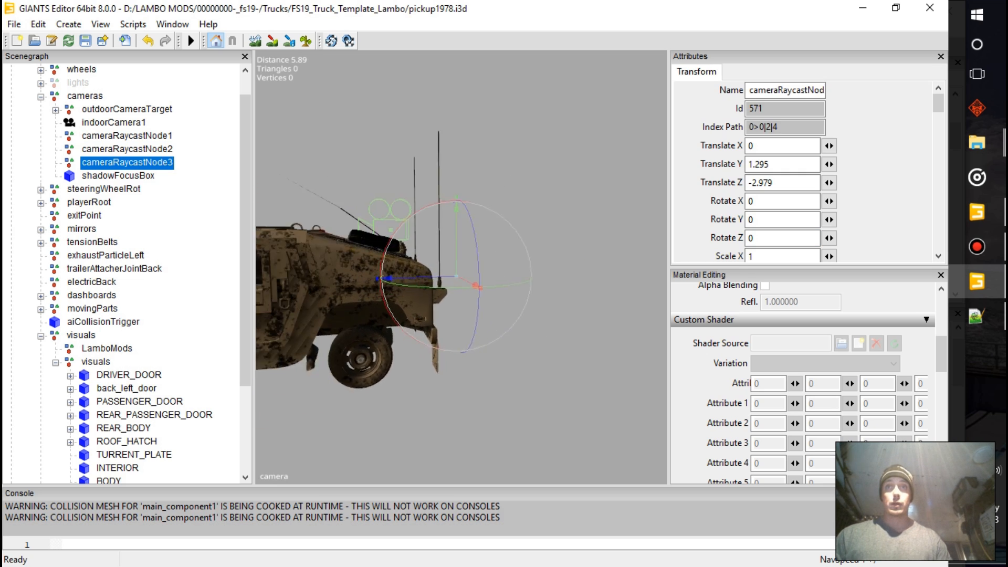
{"action": "middle_click_drag", "start_coordinate": [412, 291], "coordinate": [427, 260], "text": "alt"}
{"action": "left_click_drag", "start_coordinate": [404, 248], "coordinate": [378, 247]}
{"action": "scroll", "coordinate": [379, 247], "scroll_direction": "down", "scroll_amount": 5}
{"action": "middle_click_drag", "start_coordinate": [378, 252], "coordinate": [530, 262], "text": "alt"}
Move shadowFocusBox to about X 0.322 and Z 0.38 so it fits around the Humvee's cabin
{"action": "left_click", "coordinate": [118, 175]}
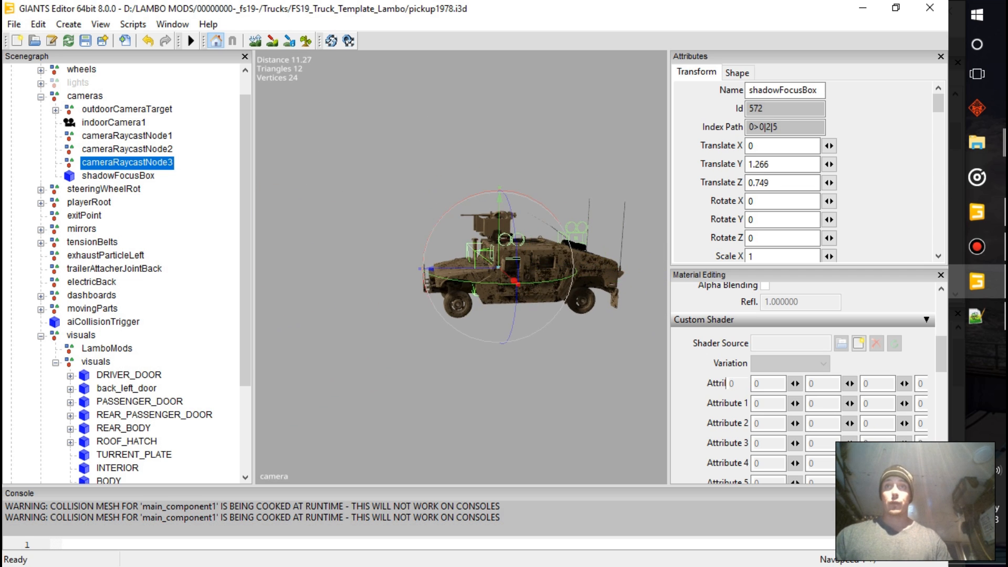
{"action": "key", "text": "f"}
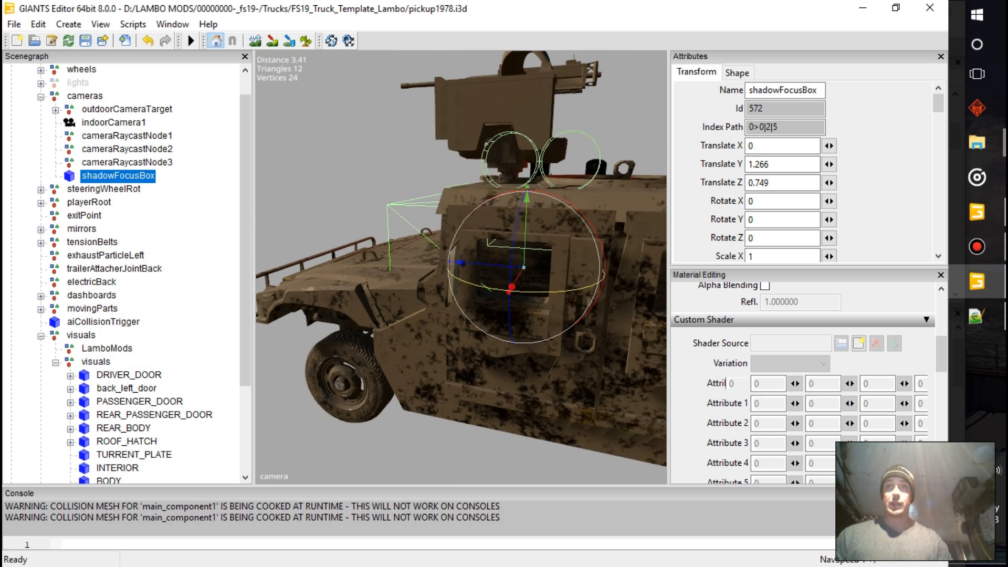
{"action": "left_click_drag", "start_coordinate": [530, 292], "coordinate": [493, 291], "text": "alt"}
{"action": "middle_click_drag", "start_coordinate": [493, 292], "coordinate": [431, 291], "text": "alt"}
{"action": "left_click_drag", "start_coordinate": [429, 288], "coordinate": [416, 299]}
{"action": "left_click_drag", "start_coordinate": [385, 272], "coordinate": [424, 275]}
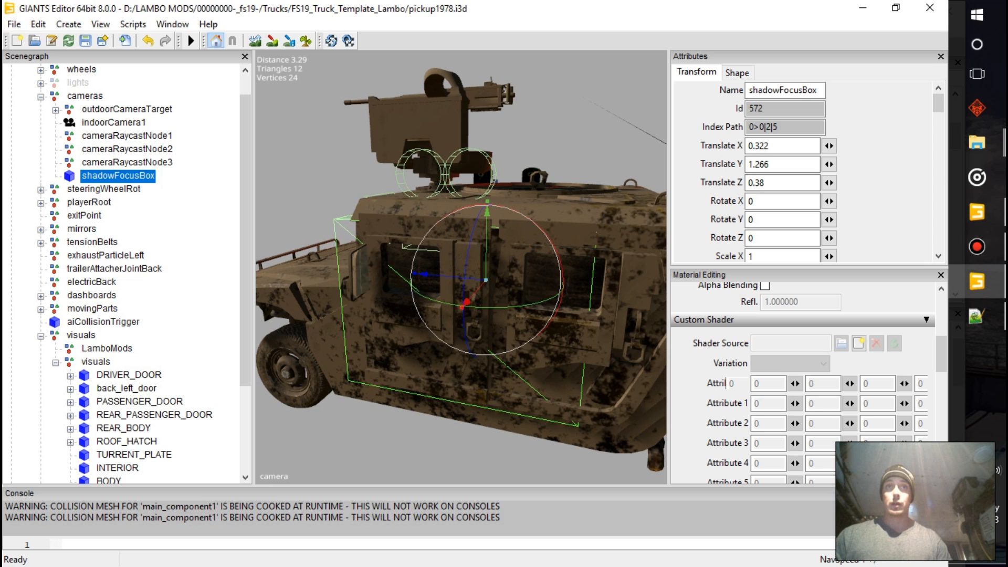
Expand steeringWheelRot and its steeringWheel node, and examine where they sit inside the Humvee's cab
{"action": "left_click", "coordinate": [41, 189]}
{"action": "left_click", "coordinate": [111, 202]}
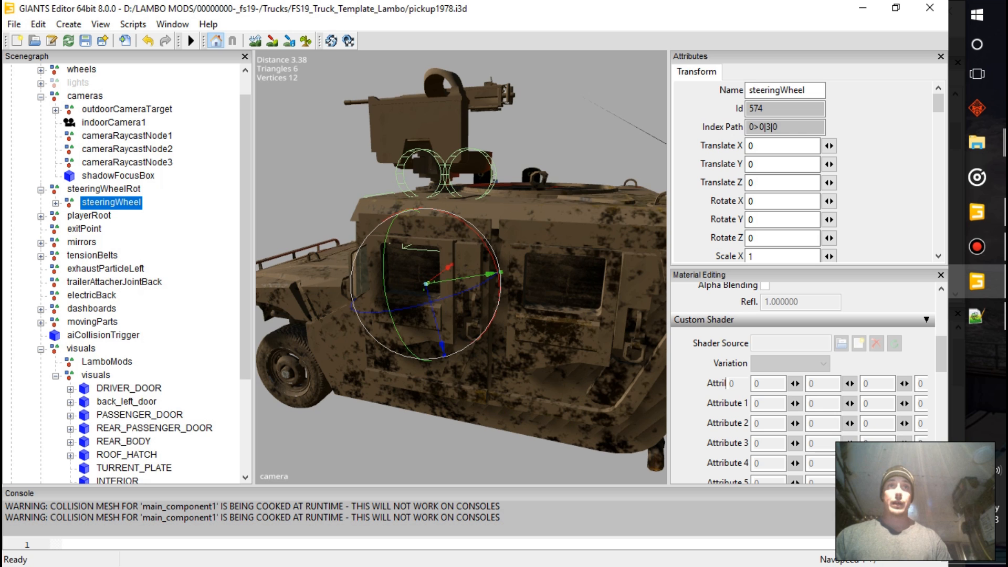
{"action": "left_click", "coordinate": [55, 203]}
{"action": "left_click", "coordinate": [113, 229]}
{"action": "left_click", "coordinate": [111, 202]}
{"action": "scroll", "coordinate": [461, 266], "scroll_direction": "up", "scroll_amount": 10}
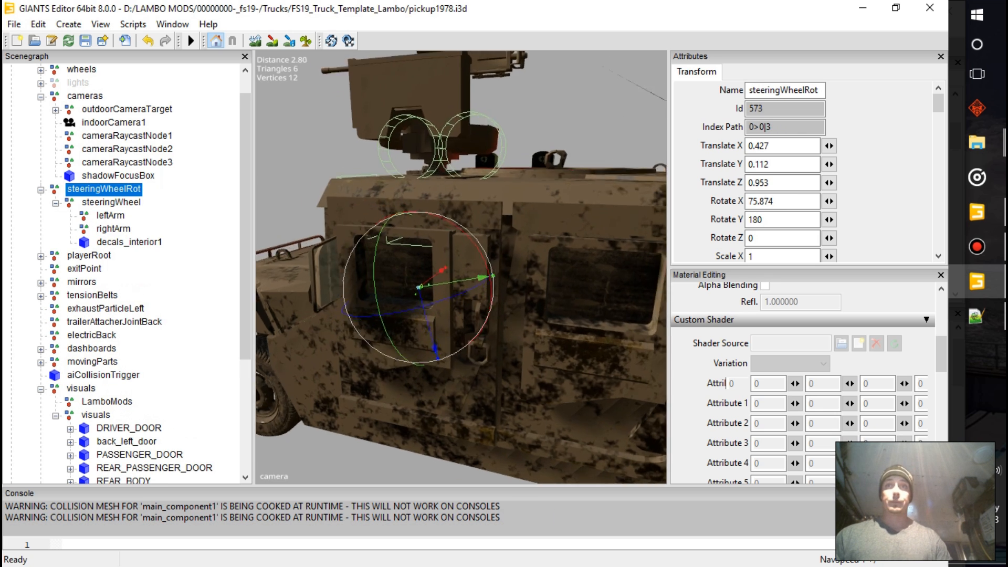
{"action": "left_click_drag", "start_coordinate": [462, 267], "coordinate": [470, 241], "text": "alt"}
{"action": "scroll", "coordinate": [142, 273], "scroll_direction": "down", "scroll_amount": 5}
{"action": "scroll", "coordinate": [461, 267], "scroll_direction": "down", "scroll_amount": 3}
{"action": "scroll", "coordinate": [461, 267], "scroll_direction": "up", "scroll_amount": 1}
{"action": "scroll", "coordinate": [461, 266], "scroll_direction": "up", "scroll_amount": 1}
{"action": "scroll", "coordinate": [461, 267], "scroll_direction": "up", "scroll_amount": 1}
{"action": "scroll", "coordinate": [461, 266], "scroll_direction": "up", "scroll_amount": 1}
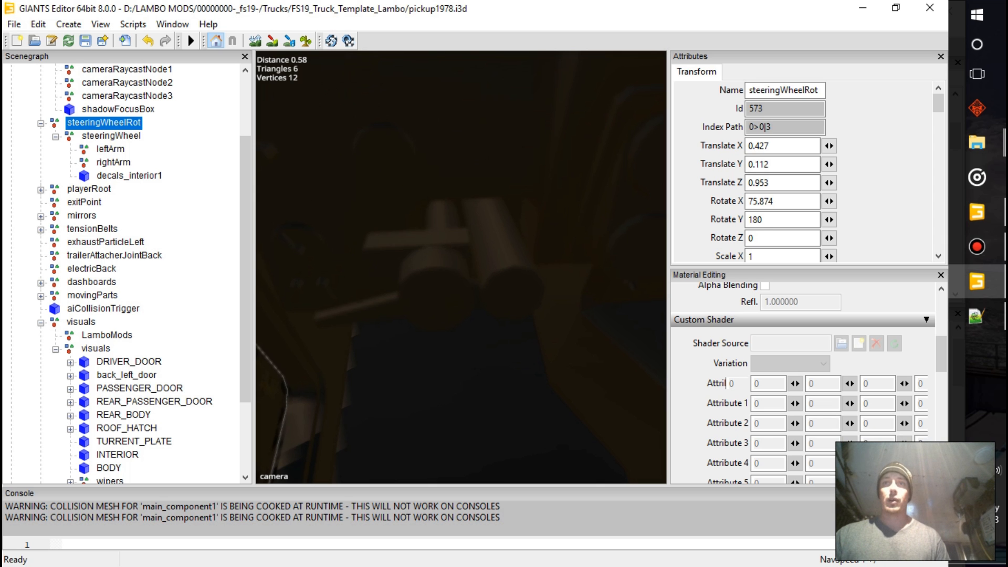
Move steeringWheelRot to about X 0.849, Y 0.18, Z 0.897 on the driver's side of the Humvee's cab
{"action": "left_click_drag", "start_coordinate": [462, 266], "coordinate": [438, 275], "text": "alt"}
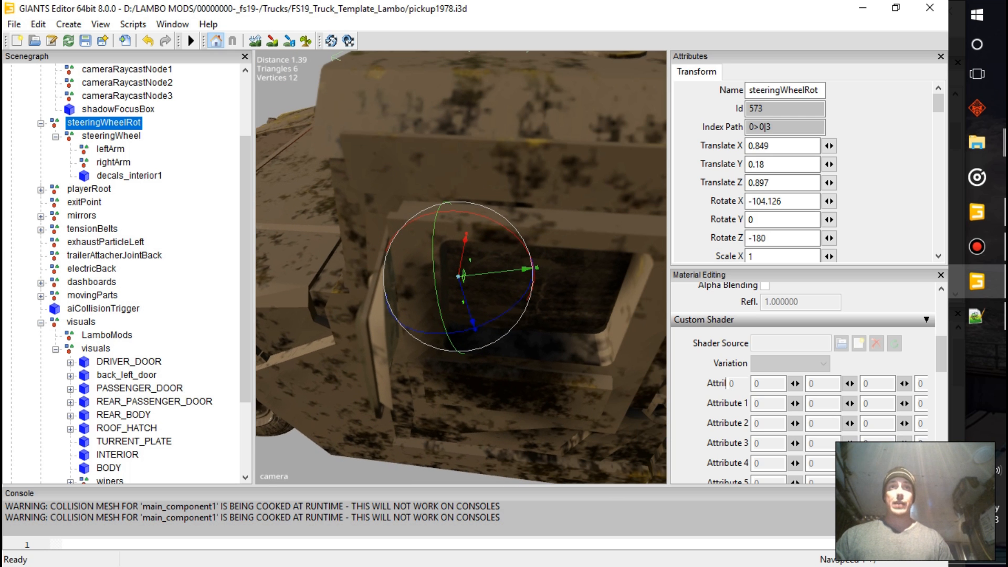
Expand playerRoot and examine where playerRoot and its player_skin node sit relative to the Humvee's seats
{"action": "left_click", "coordinate": [41, 190]}
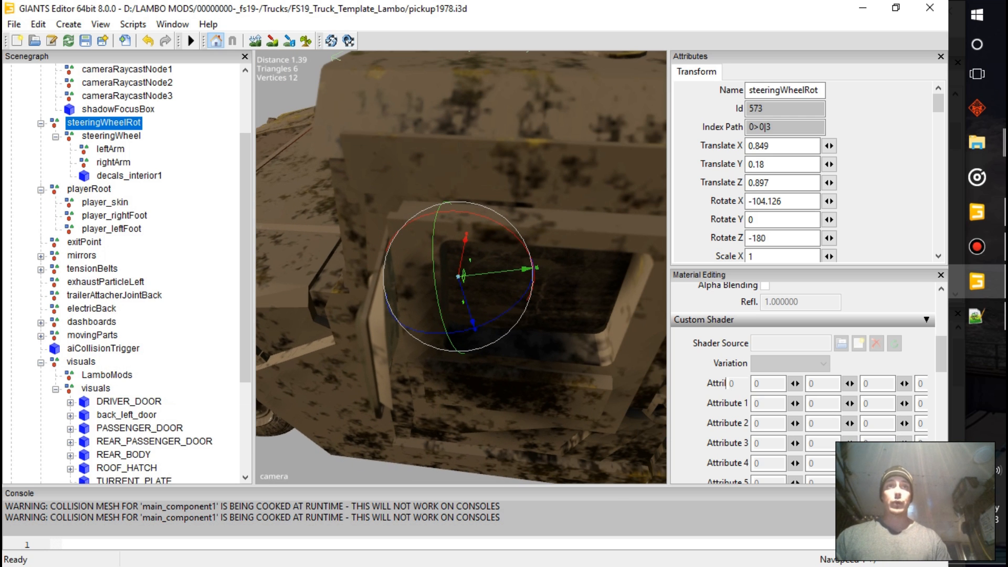
{"action": "scroll", "coordinate": [461, 267], "scroll_direction": "up", "scroll_amount": 4}
{"action": "left_click_drag", "start_coordinate": [473, 279], "coordinate": [441, 299], "text": "alt"}
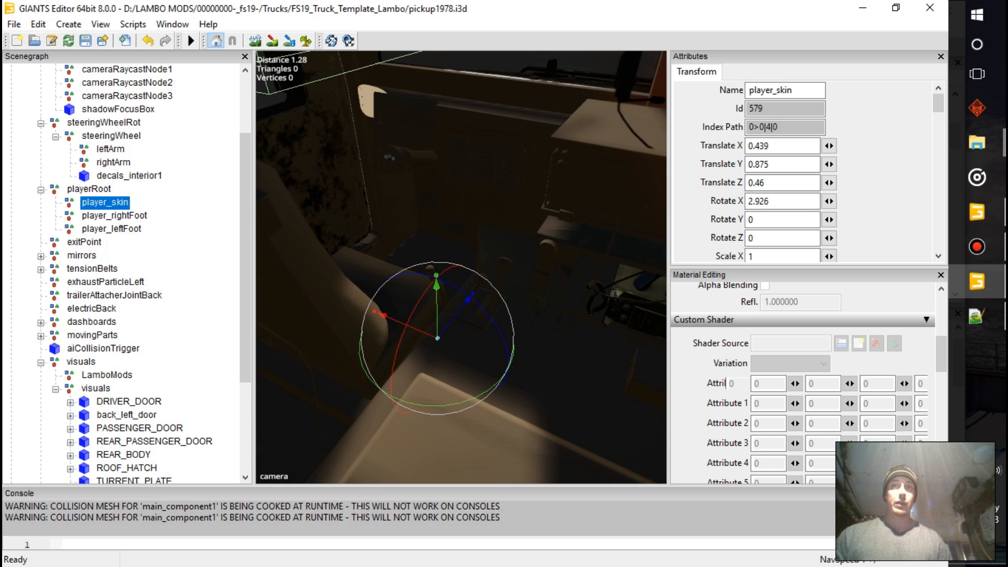
{"action": "middle_click_drag", "start_coordinate": [441, 221], "coordinate": [477, 410], "text": "alt"}
{"action": "scroll", "coordinate": [461, 267], "scroll_direction": "down", "scroll_amount": 3}
{"action": "scroll", "coordinate": [461, 266], "scroll_direction": "up", "scroll_amount": 5}
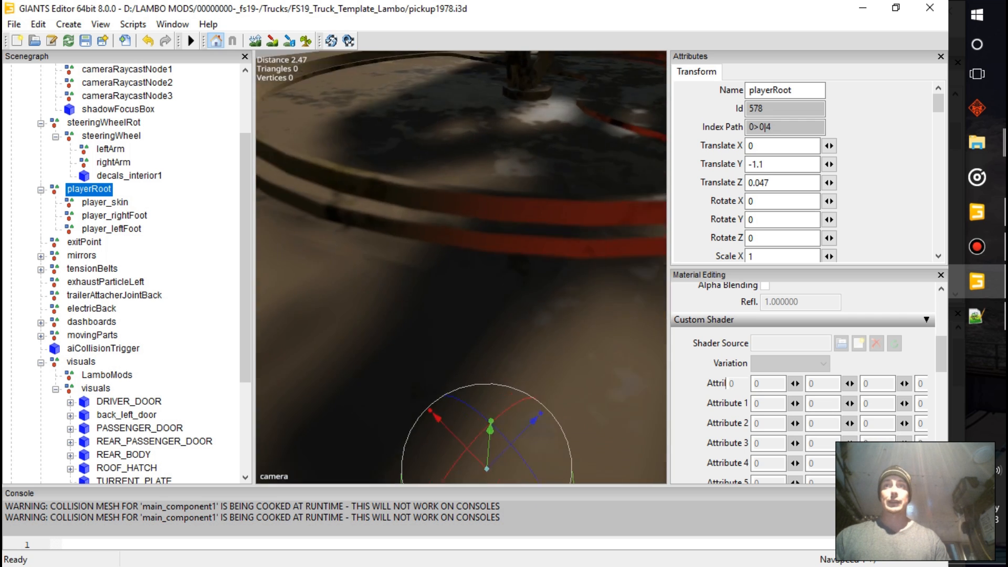
{"action": "left_click_drag", "start_coordinate": [461, 294], "coordinate": [472, 257], "text": "alt"}
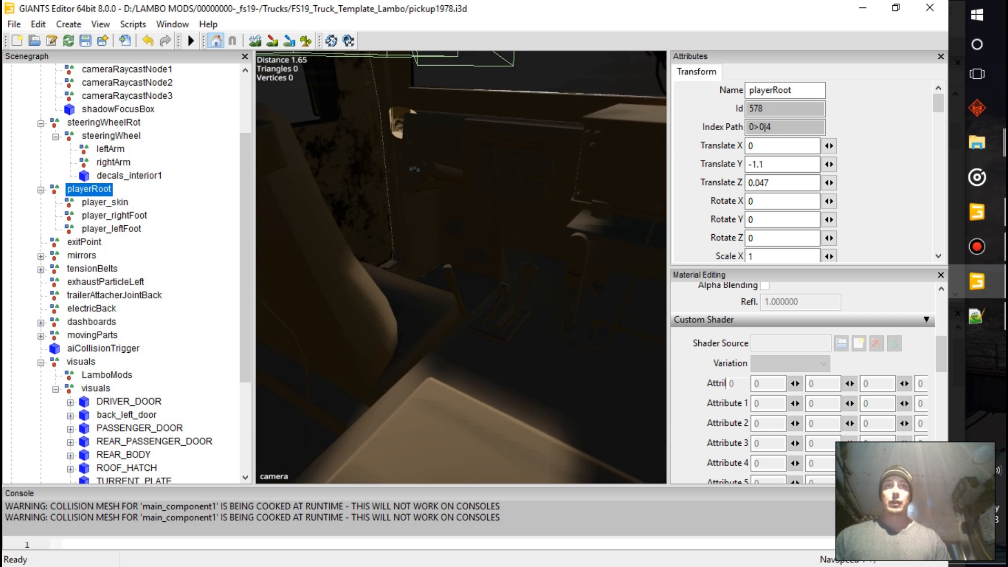
{"action": "left_click_drag", "start_coordinate": [399, 294], "coordinate": [593, 300], "text": "alt"}
{"action": "scroll", "coordinate": [461, 267], "scroll_direction": "down", "scroll_amount": 4}
{"action": "left_click_drag", "start_coordinate": [420, 284], "coordinate": [488, 281], "text": "alt"}
{"action": "scroll", "coordinate": [461, 267], "scroll_direction": "up", "scroll_amount": 4}
{"action": "scroll", "coordinate": [461, 266], "scroll_direction": "down", "scroll_amount": 4}
{"action": "scroll", "coordinate": [461, 267], "scroll_direction": "up", "scroll_amount": 2}
Shift playerRoot along X to about 0.424, checking player_skin against the driver's seat
{"action": "left_click", "coordinate": [89, 189]}
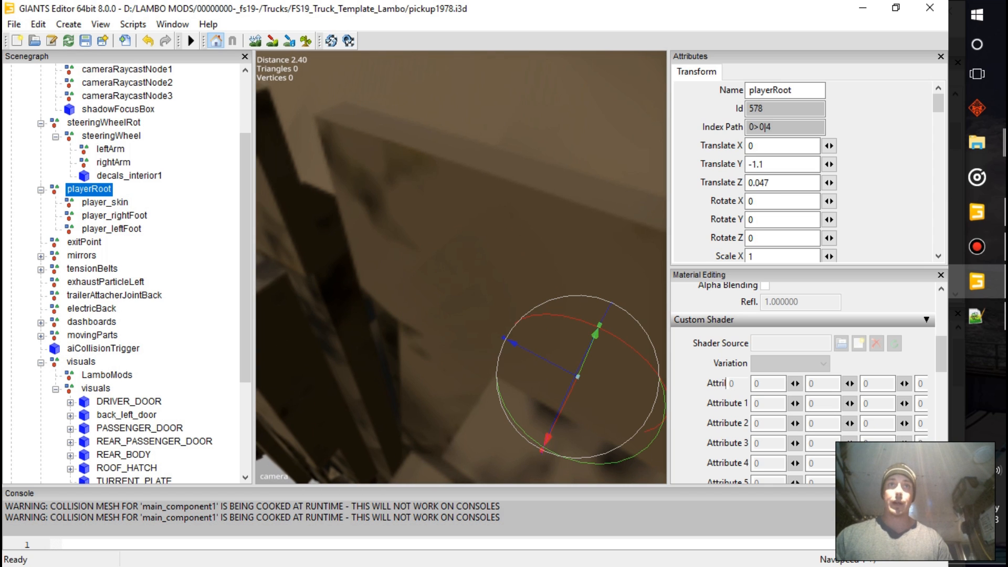
{"action": "left_click_drag", "start_coordinate": [547, 441], "coordinate": [534, 466]}
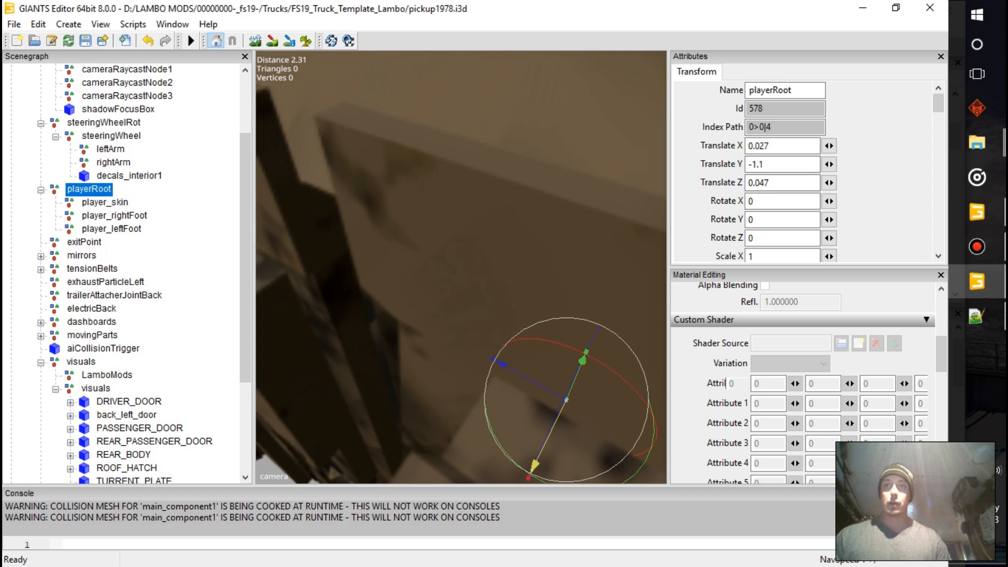
{"action": "left_click", "coordinate": [104, 202]}
{"action": "left_click_drag", "start_coordinate": [514, 315], "coordinate": [441, 310], "text": "alt"}
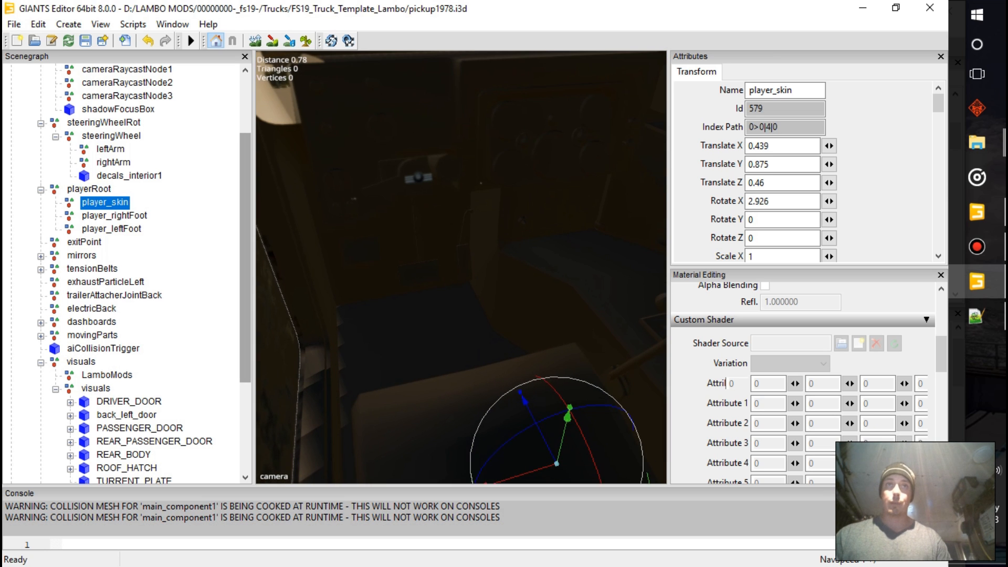
{"action": "left_click_drag", "start_coordinate": [462, 268], "coordinate": [478, 325], "text": "alt"}
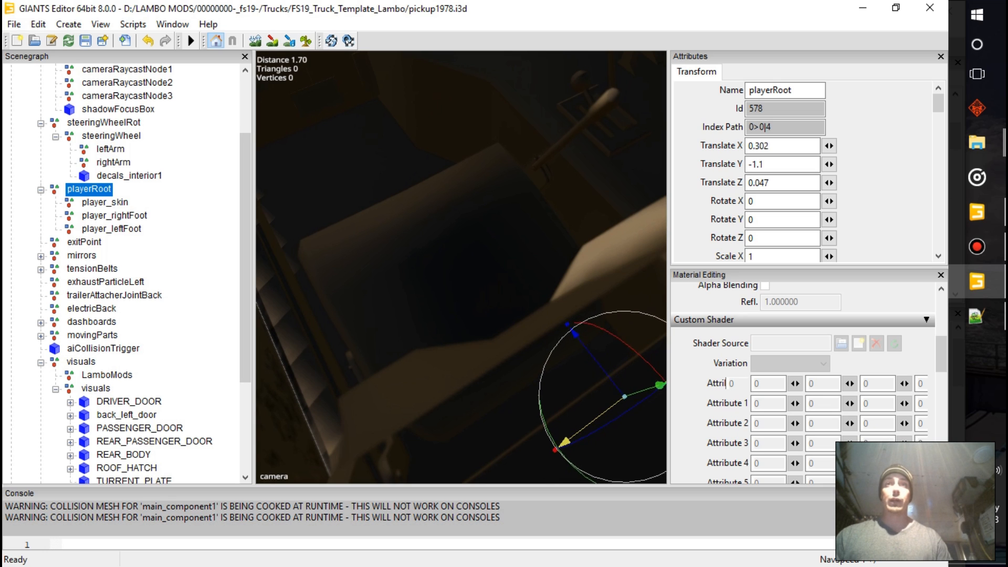
{"action": "left_click", "coordinate": [105, 202]}
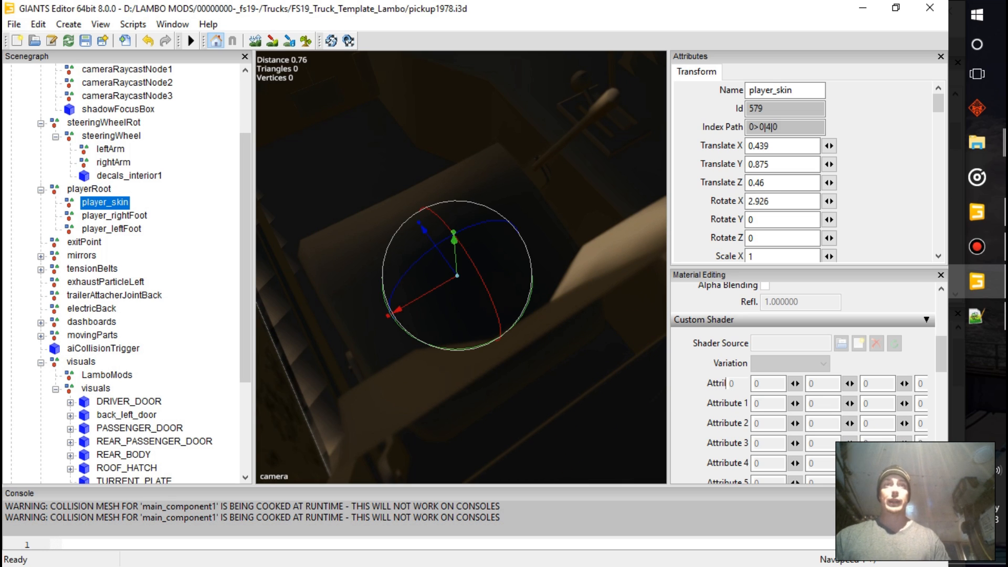
{"action": "left_click", "coordinate": [88, 189]}
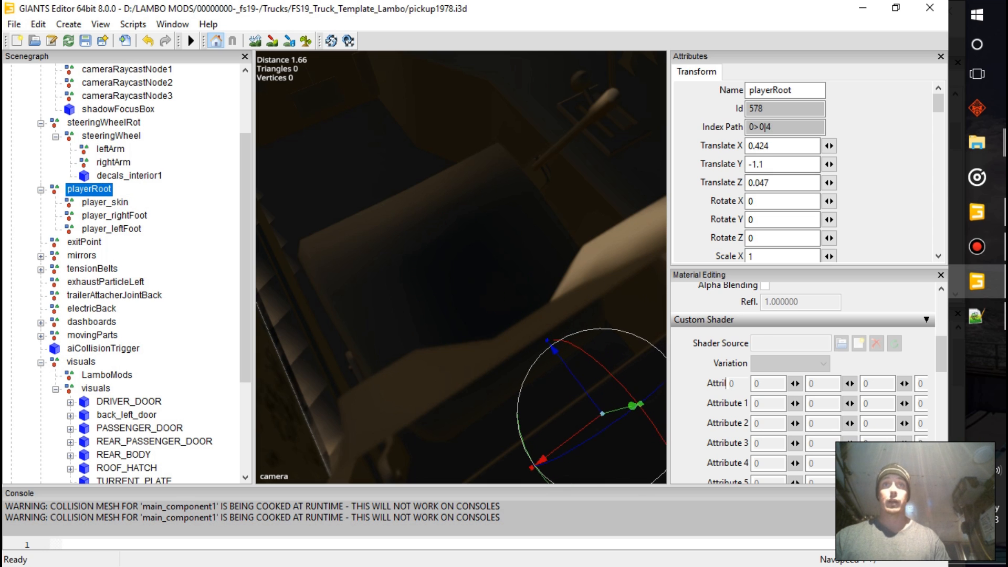
Fine-tune playerRoot to about X 0.328 while comparing player_skin with the centre of the driver's seat
{"action": "left_click", "coordinate": [104, 202]}
{"action": "left_click_drag", "start_coordinate": [462, 263], "coordinate": [394, 273], "text": "alt"}
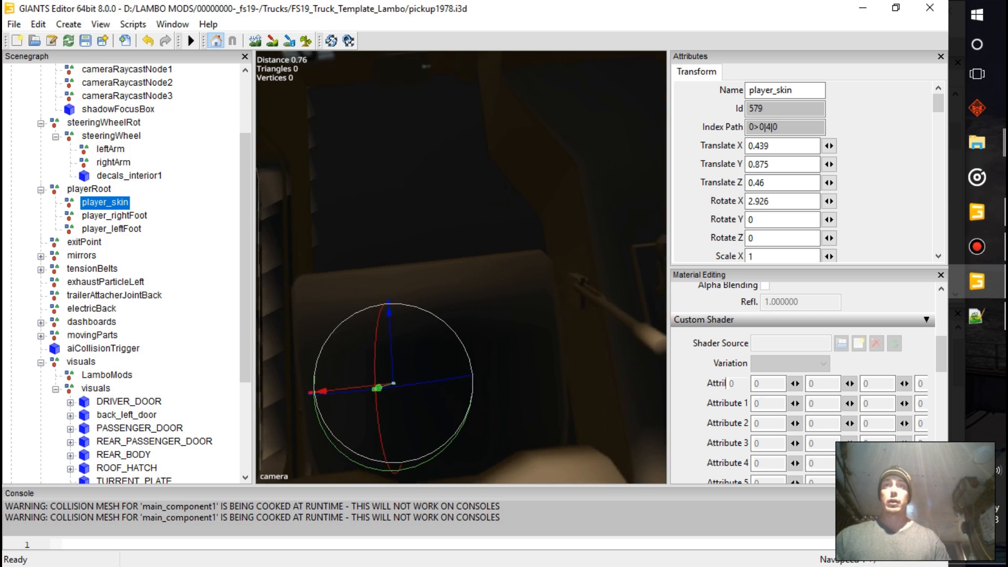
{"action": "middle_click_drag", "start_coordinate": [393, 273], "coordinate": [525, 265], "text": "alt"}
{"action": "left_click", "coordinate": [89, 189]}
{"action": "left_click_drag", "start_coordinate": [389, 263], "coordinate": [567, 216], "text": "alt"}
{"action": "left_click_drag", "start_coordinate": [537, 363], "coordinate": [536, 362]}
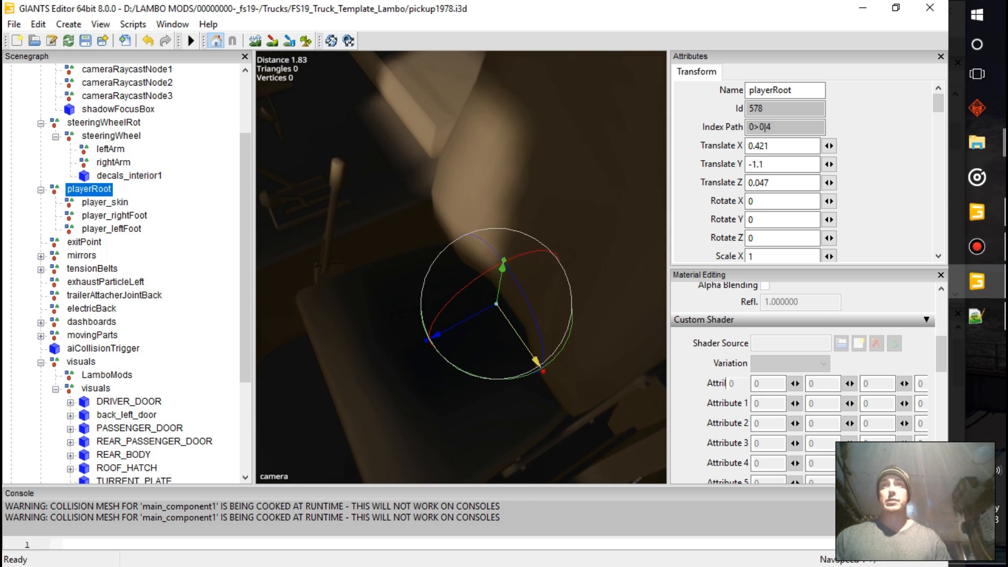
{"action": "left_click", "coordinate": [104, 202]}
{"action": "left_click_drag", "start_coordinate": [368, 263], "coordinate": [554, 268], "text": "alt"}
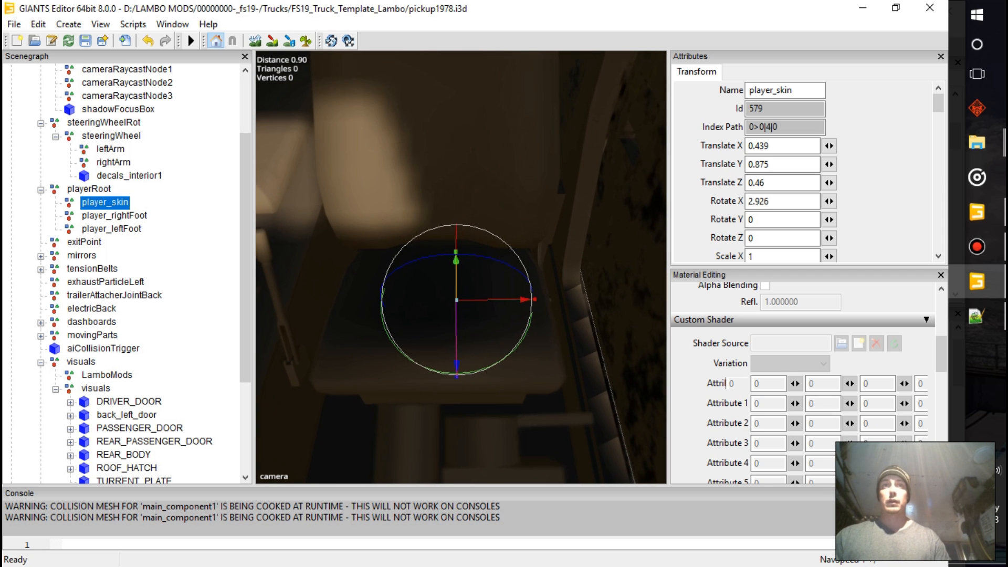
{"action": "left_click", "coordinate": [89, 189]}
{"action": "left_click_drag", "start_coordinate": [439, 320], "coordinate": [431, 320]}
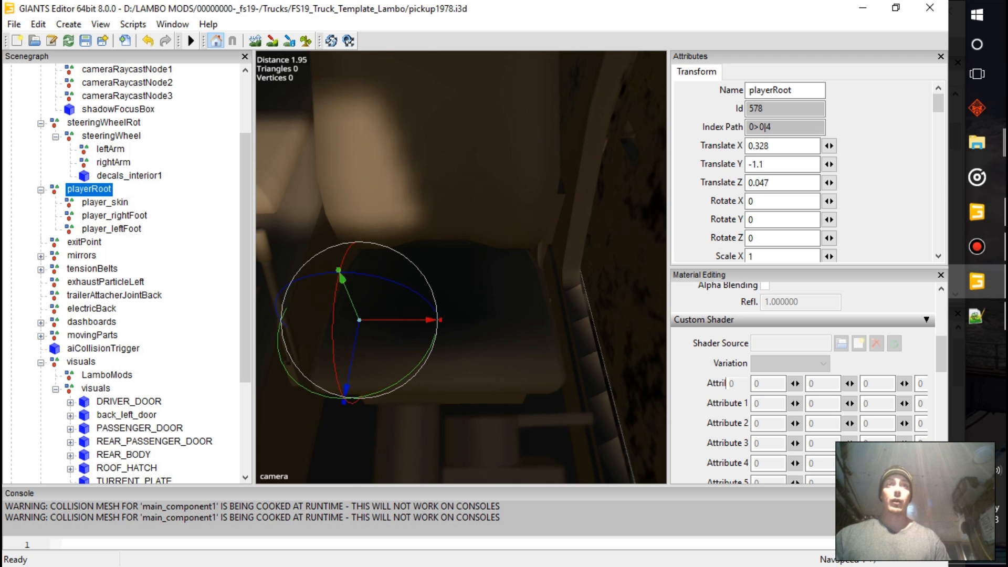
Check the player_rightFoot and player_leftFoot nodes against the pedals in the Humvee's cab
{"action": "left_click", "coordinate": [84, 242]}
{"action": "left_click", "coordinate": [115, 215]}
{"action": "left_click_drag", "start_coordinate": [462, 262], "coordinate": [278, 247], "text": "alt"}
{"action": "mouse_move", "coordinate": [462, 267]}
{"action": "left_mouse_down", "text": "alt"}
{"action": "mouse_move", "coordinate": [446, 231]}
{"action": "mouse_move", "coordinate": [459, 207]}
{"action": "mouse_move", "coordinate": [441, 250]}
{"action": "mouse_move", "coordinate": [449, 271]}
{"action": "left_mouse_up", "text": "alt"}
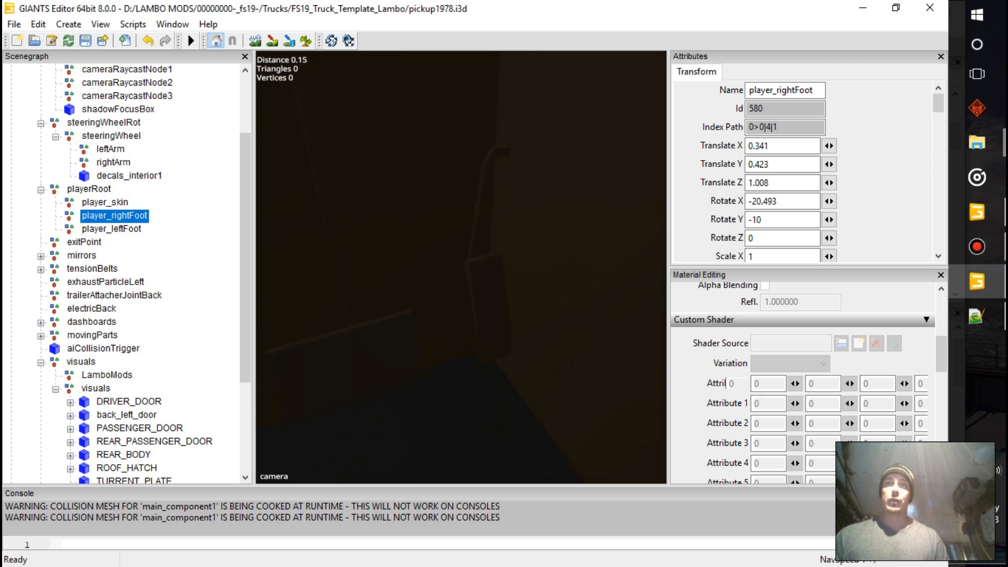
{"action": "left_click", "coordinate": [111, 229]}
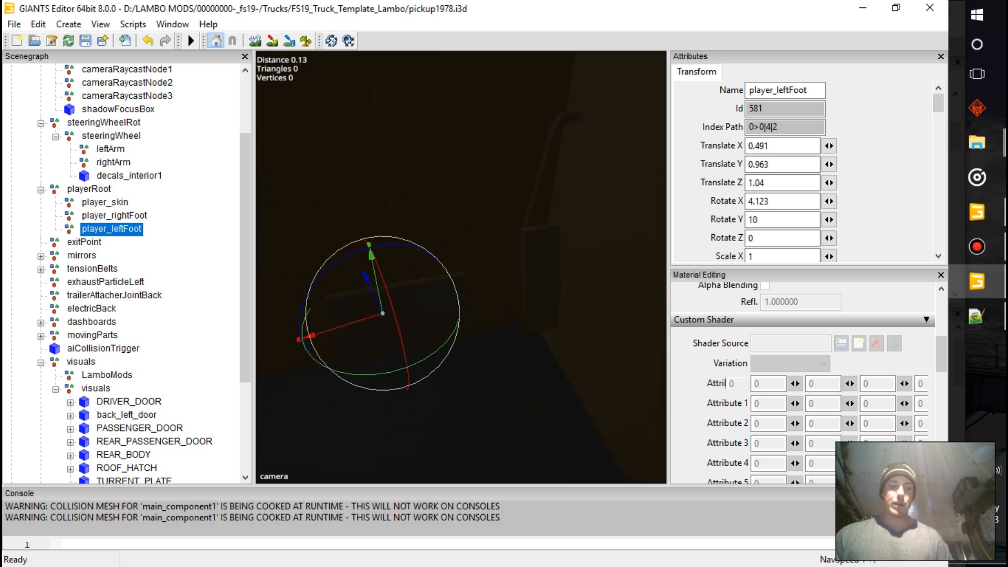
{"action": "scroll", "coordinate": [461, 267], "scroll_direction": "down", "scroll_amount": 5}
{"action": "left_click_drag", "start_coordinate": [461, 268], "coordinate": [540, 254], "text": "alt"}
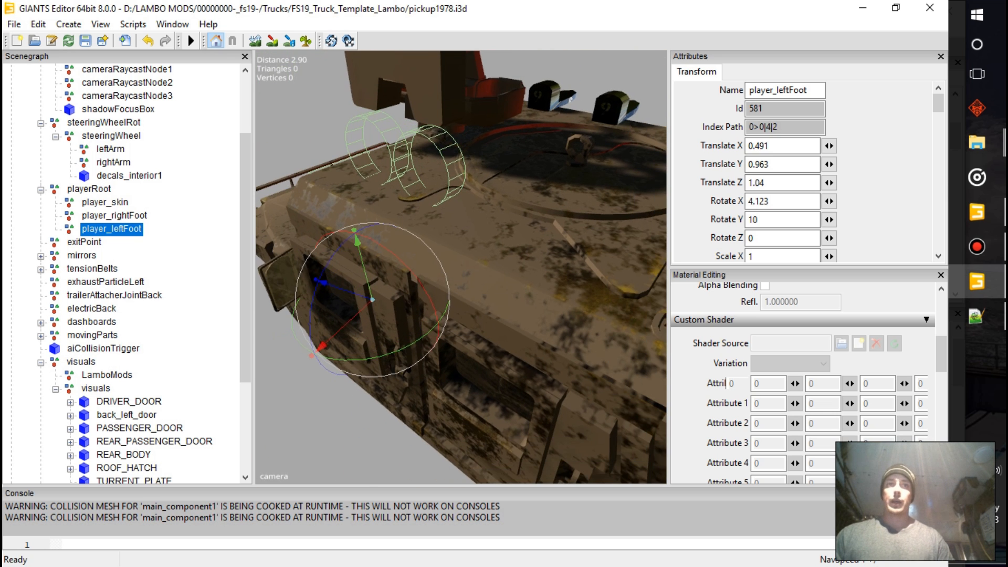
Check the position of the exitPoint node beside the Humvee
{"action": "left_click", "coordinate": [84, 242]}
{"action": "scroll", "coordinate": [461, 268], "scroll_direction": "down", "scroll_amount": 5}
{"action": "left_click_drag", "start_coordinate": [461, 268], "coordinate": [489, 273], "text": "alt"}
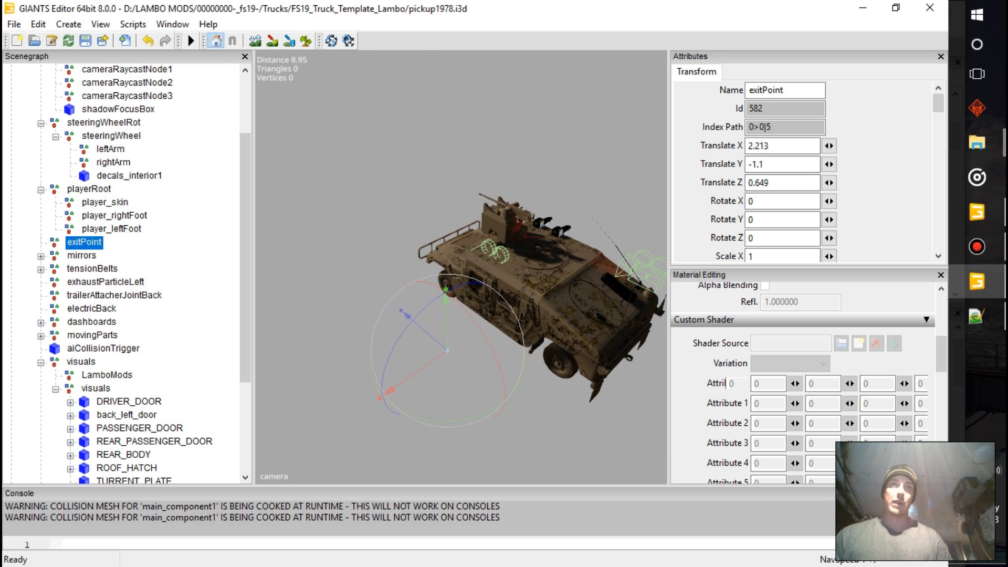
Expand the mirrors group and turn off the visibility of mirror01, the interior rear-view mirror
{"action": "left_click", "coordinate": [41, 256]}
{"action": "left_click", "coordinate": [99, 269]}
{"action": "scroll", "coordinate": [461, 268], "scroll_direction": "up", "scroll_amount": 8}
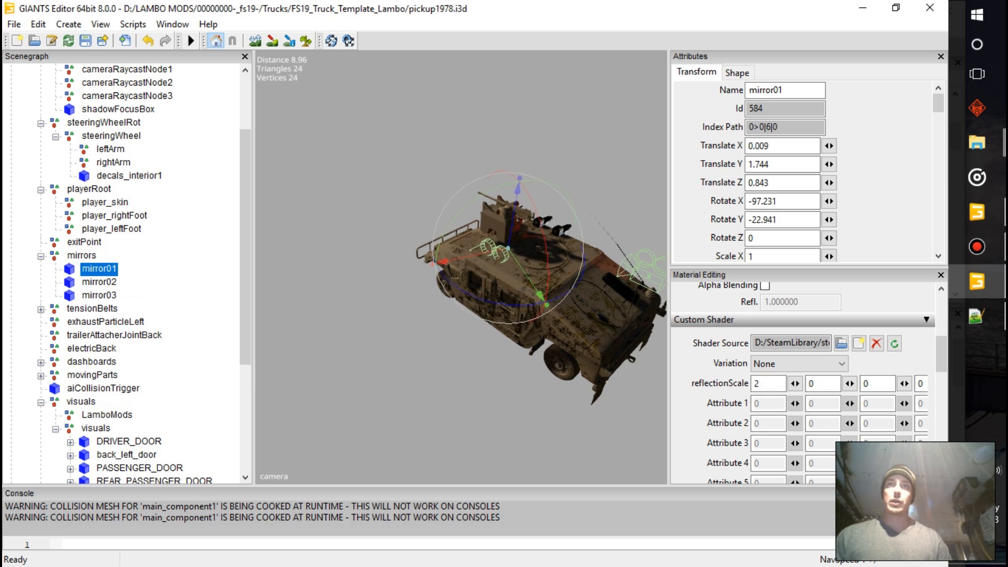
{"action": "scroll", "coordinate": [461, 268], "scroll_direction": "up", "scroll_amount": 6}
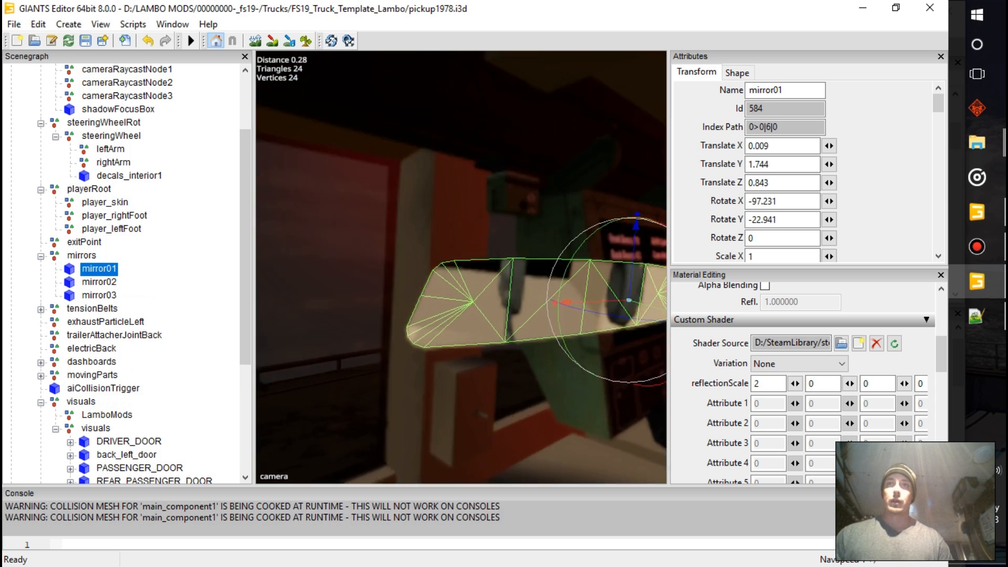
{"action": "scroll", "coordinate": [461, 268], "scroll_direction": "down", "scroll_amount": 4}
{"action": "scroll", "coordinate": [461, 267], "scroll_direction": "up", "scroll_amount": 3}
{"action": "middle_click_drag", "start_coordinate": [461, 268], "coordinate": [508, 419], "text": "alt"}
{"action": "scroll", "coordinate": [461, 268], "scroll_direction": "up", "scroll_amount": 3}
{"action": "scroll", "coordinate": [461, 268], "scroll_direction": "down", "scroll_amount": 5}
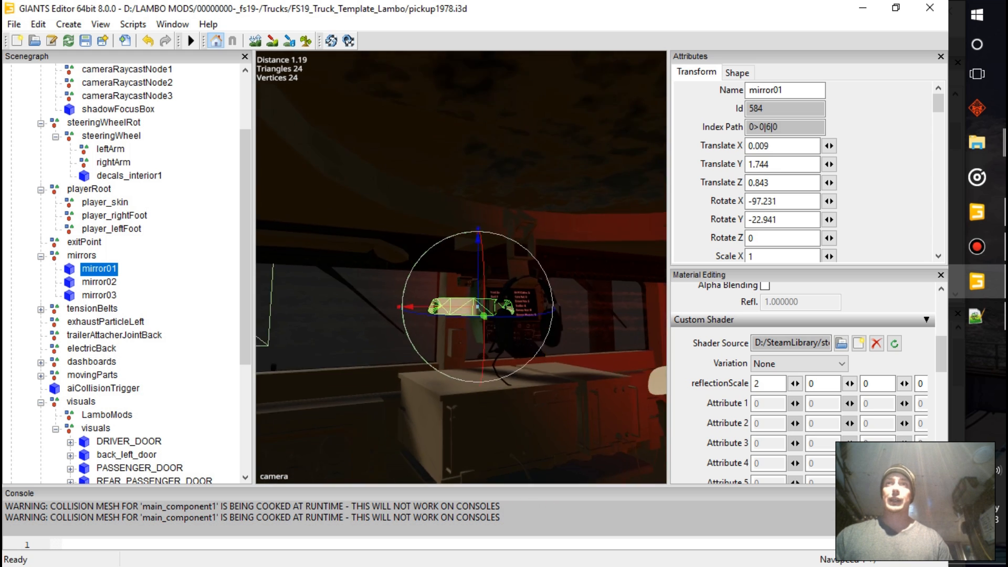
{"action": "scroll", "coordinate": [461, 268], "scroll_direction": "up", "scroll_amount": 2}
{"action": "middle_click_drag", "start_coordinate": [506, 321], "coordinate": [592, 316], "text": "alt"}
{"action": "left_click_drag", "start_coordinate": [592, 316], "coordinate": [440, 271], "text": "alt"}
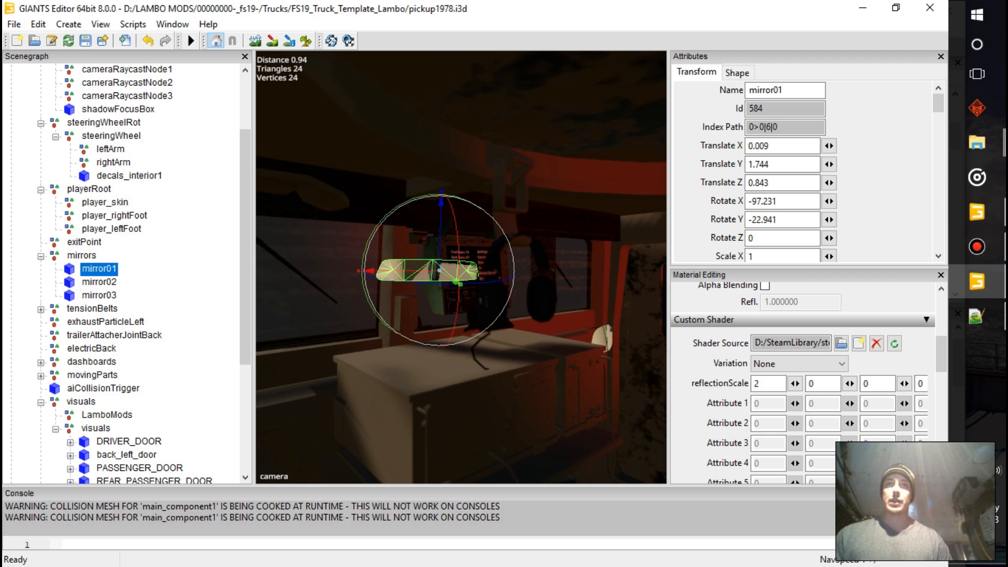
{"action": "scroll", "coordinate": [803, 168], "scroll_direction": "down", "scroll_amount": 1}
{"action": "scroll", "coordinate": [803, 168], "scroll_direction": "down", "scroll_amount": 2}
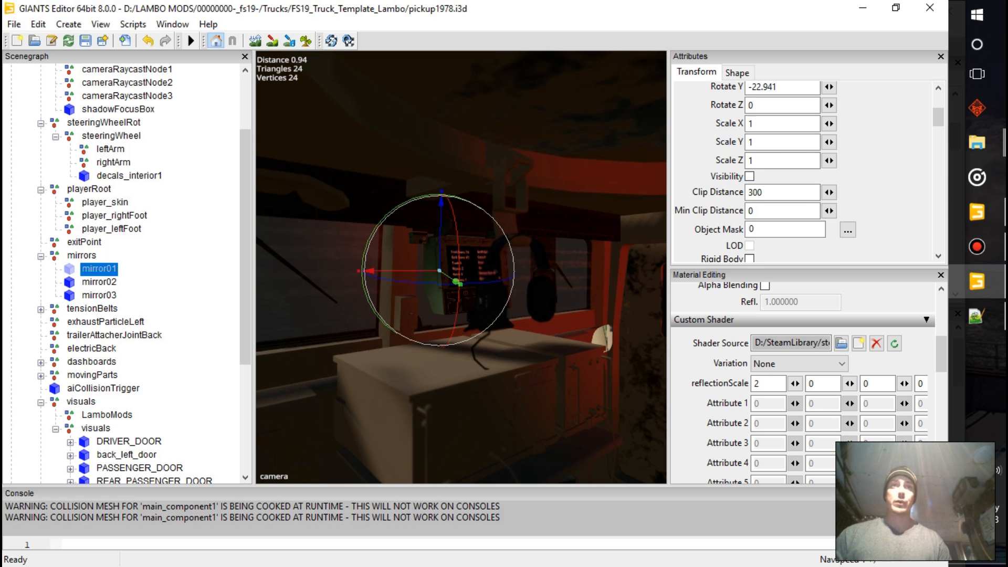
Position mirror02 in the Humvee's side mirror frame and check it against the indoorCamera1 position
{"action": "left_click", "coordinate": [98, 282]}
{"action": "left_click_drag", "start_coordinate": [330, 370], "coordinate": [635, 296], "text": "alt"}
{"action": "scroll", "coordinate": [535, 352], "scroll_direction": "up", "scroll_amount": 3}
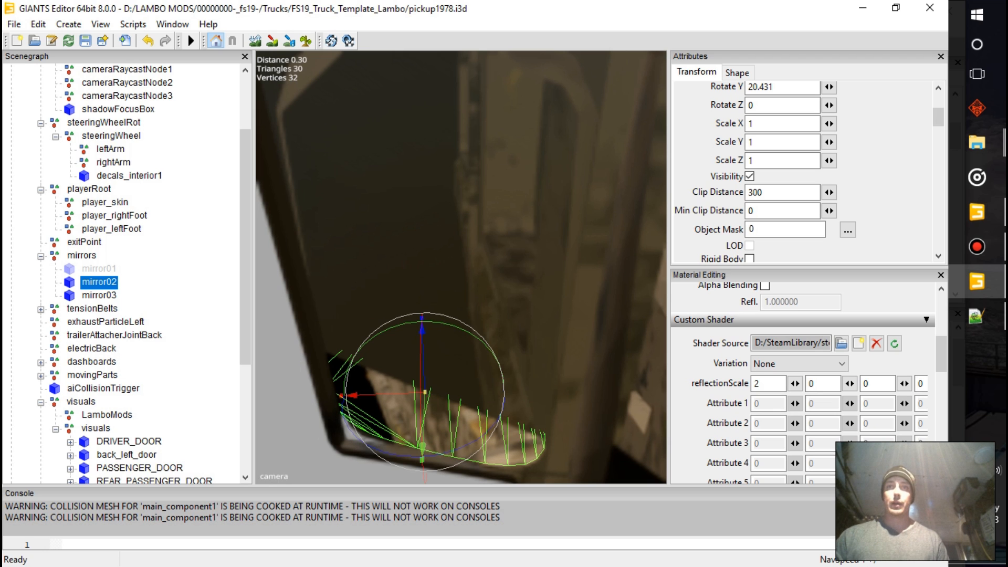
{"action": "left_click_drag", "start_coordinate": [422, 447], "coordinate": [422, 455]}
{"action": "left_click_drag", "start_coordinate": [446, 252], "coordinate": [420, 249], "text": "alt"}
{"action": "left_click", "coordinate": [452, 284]}
{"action": "left_click", "coordinate": [452, 283]}
{"action": "scroll", "coordinate": [461, 267], "scroll_direction": "down", "scroll_amount": 4}
{"action": "scroll", "coordinate": [461, 267], "scroll_direction": "up", "scroll_amount": 4}
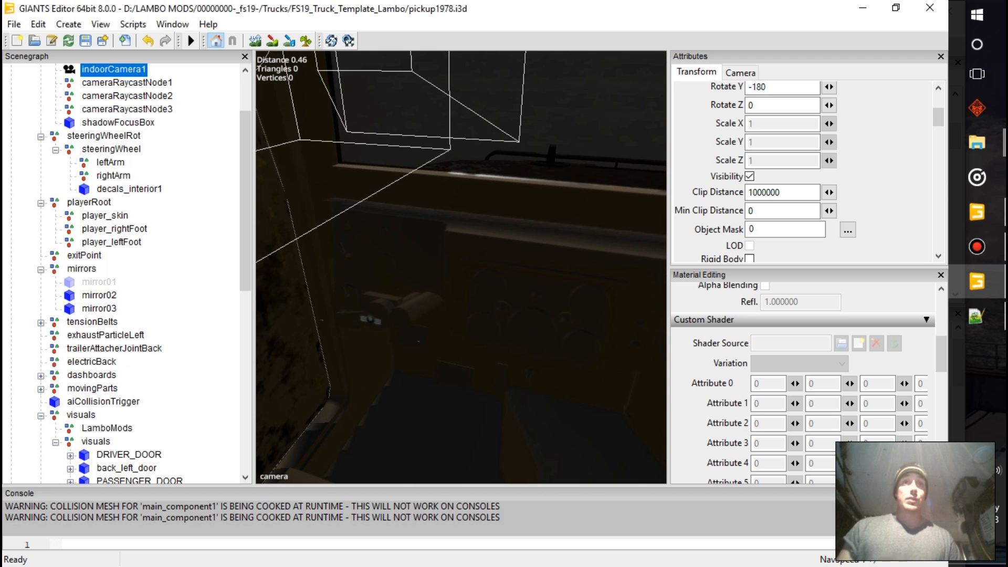
Place mirror03 in the opposite side mirror frame and rotate it to about Y -48.224 and Z -1.09
{"action": "left_click", "coordinate": [99, 295]}
{"action": "left_click_drag", "start_coordinate": [462, 273], "coordinate": [536, 287], "text": "alt"}
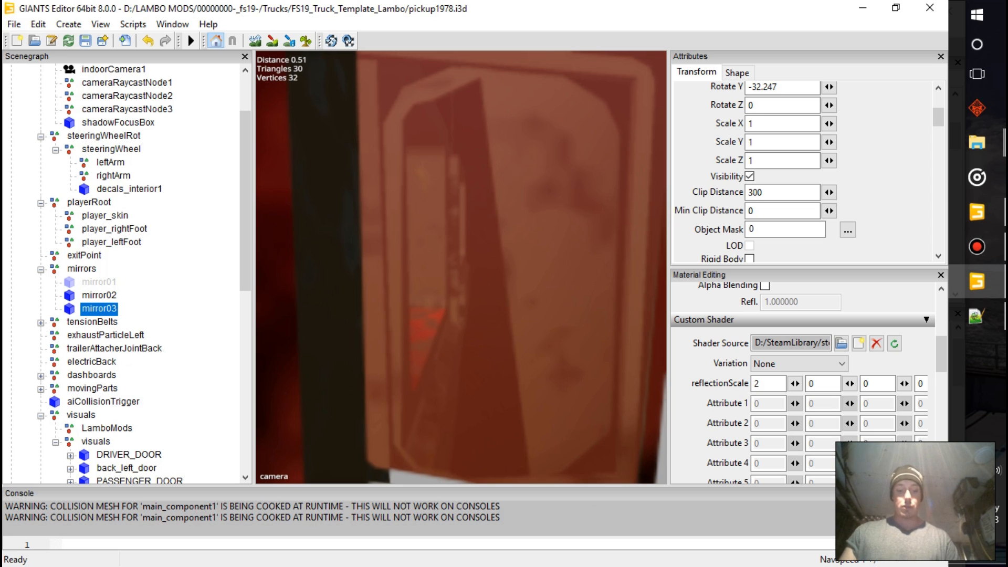
{"action": "left_click_drag", "start_coordinate": [505, 68], "coordinate": [505, 314]}
{"action": "left_click_drag", "start_coordinate": [503, 423], "coordinate": [440, 408]}
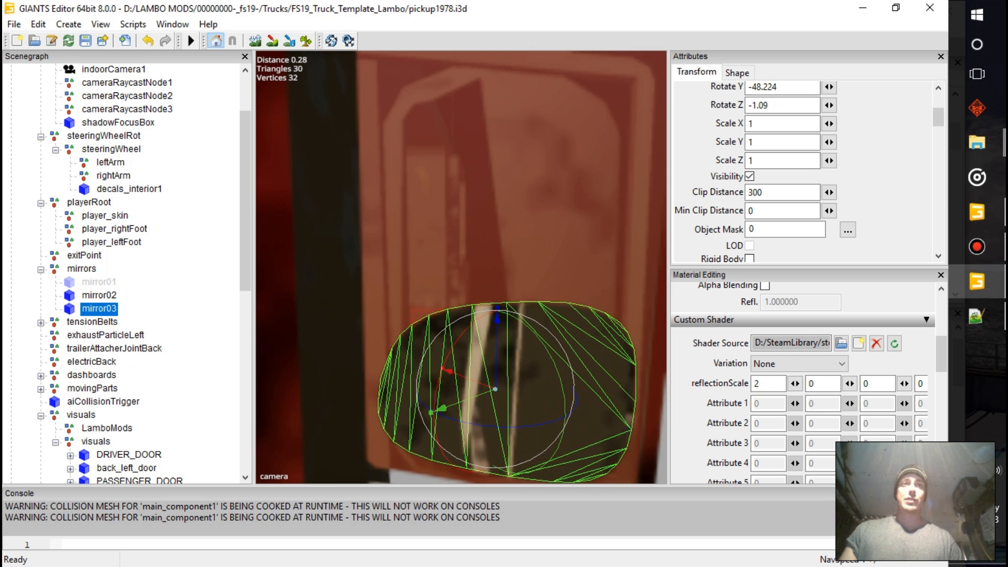
Expand the tensionBelts group and examine where it and tensionBeltStart1 sit relative to the Humvee
{"action": "left_click", "coordinate": [41, 323]}
{"action": "left_click", "coordinate": [92, 321]}
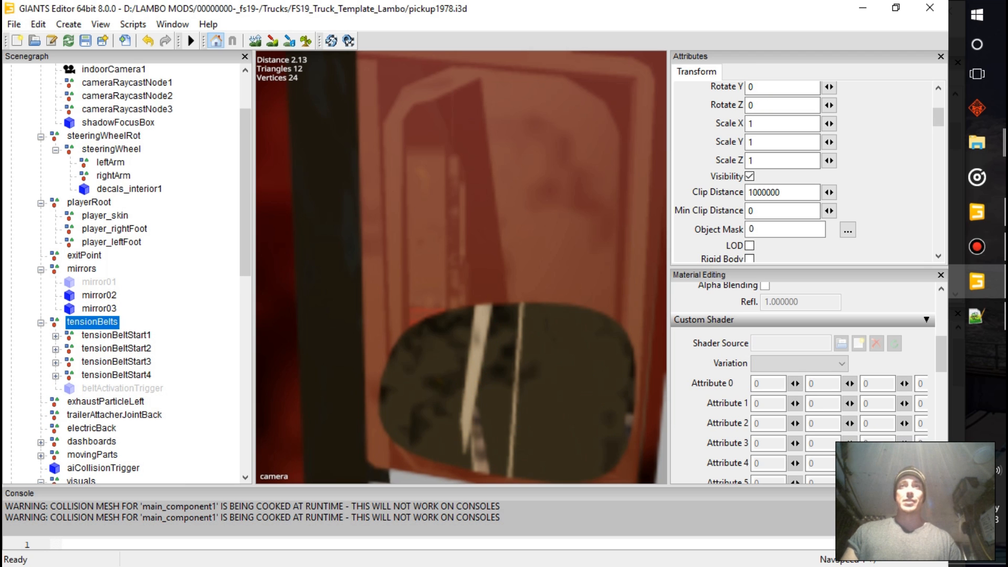
{"action": "left_click_drag", "start_coordinate": [399, 272], "coordinate": [530, 263], "text": "alt"}
{"action": "left_click_drag", "start_coordinate": [452, 268], "coordinate": [566, 294], "text": "alt"}
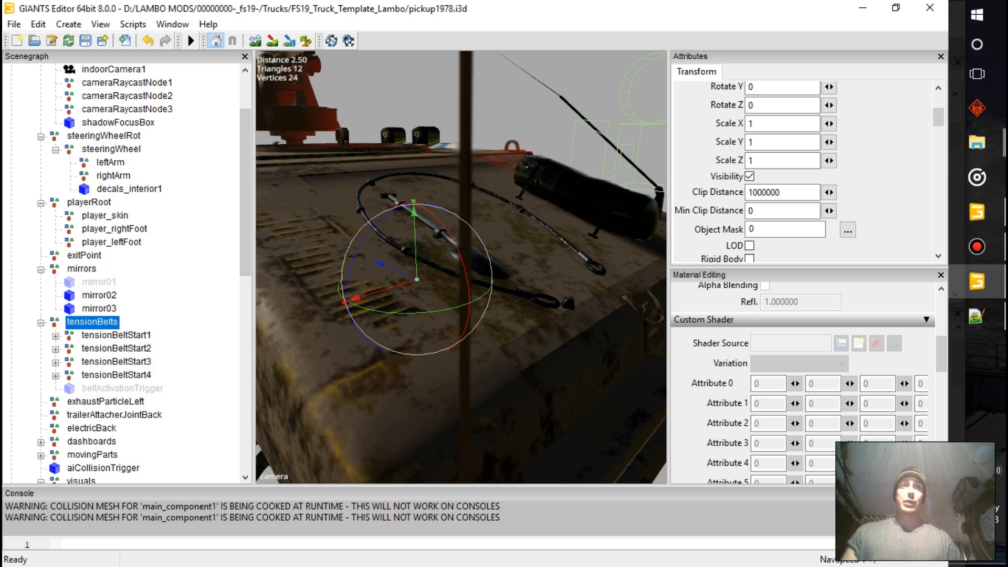
{"action": "left_click", "coordinate": [116, 335]}
{"action": "left_click_drag", "start_coordinate": [410, 283], "coordinate": [556, 286], "text": "alt"}
{"action": "left_click_drag", "start_coordinate": [430, 268], "coordinate": [483, 281], "text": "alt"}
Move the tensionBelts group down and along Z inside the Humvee's cabin, checking tensionBeltStart1 for reference
{"action": "left_click", "coordinate": [92, 322]}
{"action": "left_click_drag", "start_coordinate": [568, 326], "coordinate": [380, 336]}
{"action": "left_click", "coordinate": [116, 335]}
{"action": "left_click_drag", "start_coordinate": [451, 284], "coordinate": [472, 263], "text": "alt"}
{"action": "scroll", "coordinate": [461, 267], "scroll_direction": "down", "scroll_amount": 6}
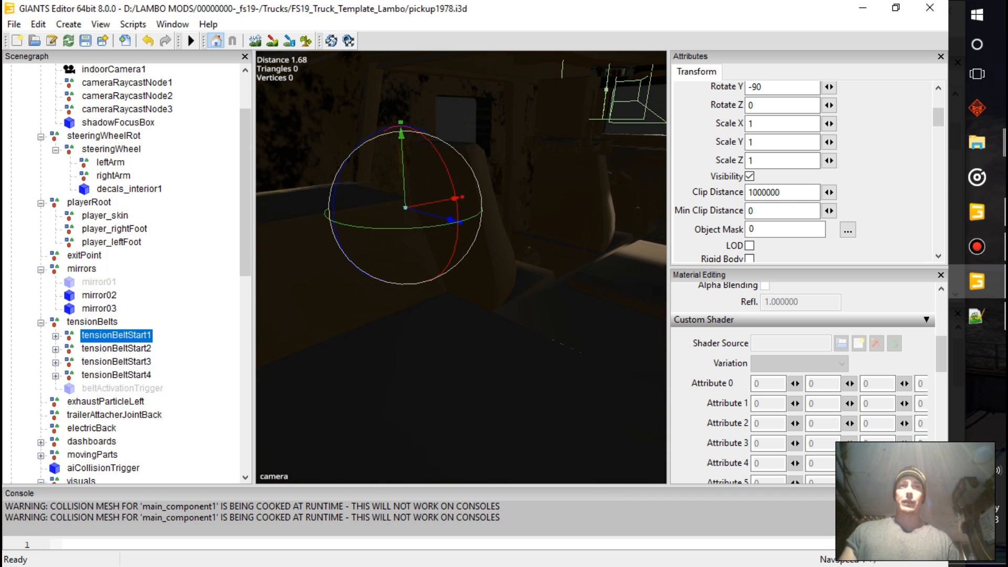
{"action": "left_click", "coordinate": [92, 321]}
{"action": "left_click_drag", "start_coordinate": [482, 295], "coordinate": [481, 316]}
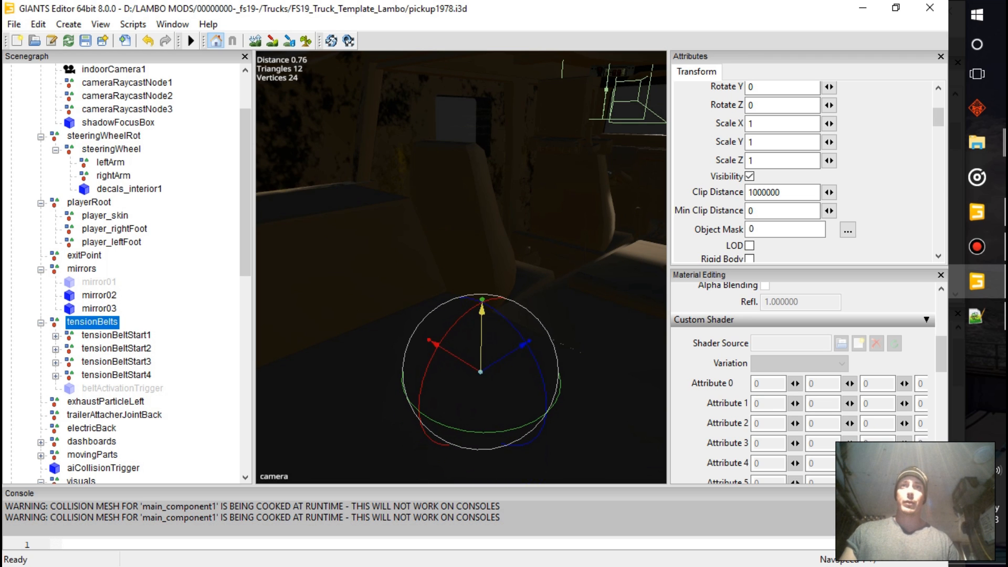
{"action": "left_click_drag", "start_coordinate": [527, 340], "coordinate": [497, 359]}
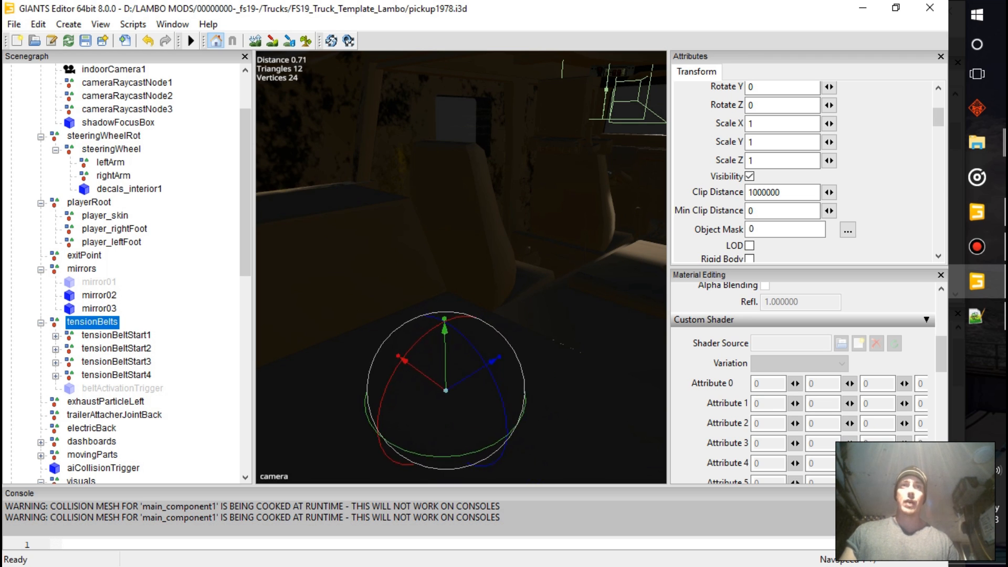
Check tensionBeltStart1 inside the Humvee, expand it, and move its tensionBeltEnd1 node along Z
{"action": "left_click", "coordinate": [116, 335]}
{"action": "middle_click_drag", "start_coordinate": [461, 220], "coordinate": [452, 198], "text": "alt"}
{"action": "scroll", "coordinate": [459, 387], "scroll_direction": "up", "scroll_amount": 3}
{"action": "left_click_drag", "start_coordinate": [452, 198], "coordinate": [546, 202], "text": "alt"}
{"action": "left_click_drag", "start_coordinate": [461, 267], "coordinate": [409, 310], "text": "alt"}
{"action": "left_click", "coordinate": [55, 336]}
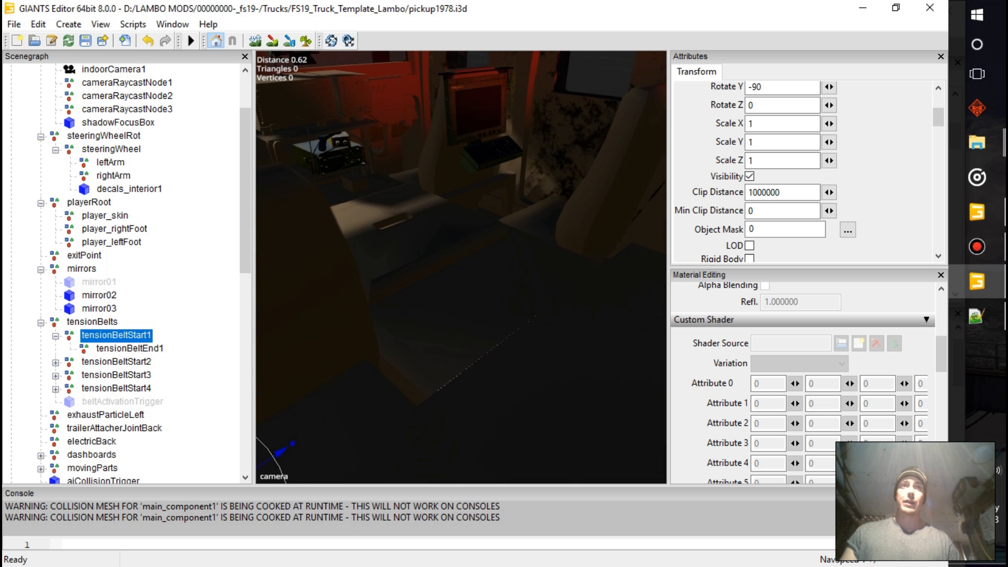
{"action": "left_click", "coordinate": [130, 349]}
{"action": "left_click_drag", "start_coordinate": [460, 267], "coordinate": [386, 320], "text": "alt"}
{"action": "left_click_drag", "start_coordinate": [514, 275], "coordinate": [594, 268]}
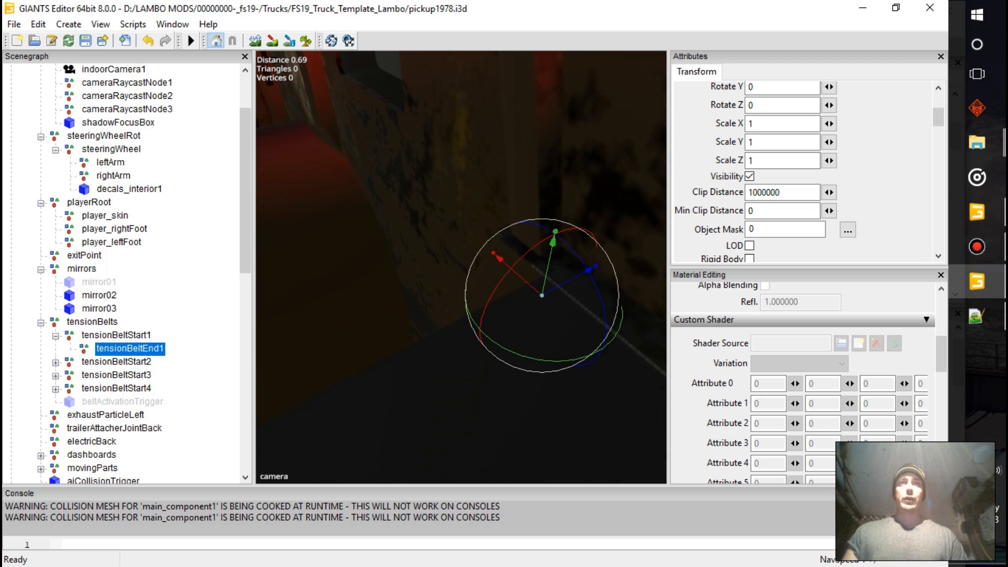
Undo the recent moves made to the tension belt nodes and reselect tensionBeltStart1 inside the Humvee's cabin
{"action": "left_click_drag", "start_coordinate": [499, 259], "coordinate": [604, 271]}
{"action": "key", "text": "ctrl+z"}
{"action": "left_click", "coordinate": [517, 263]}
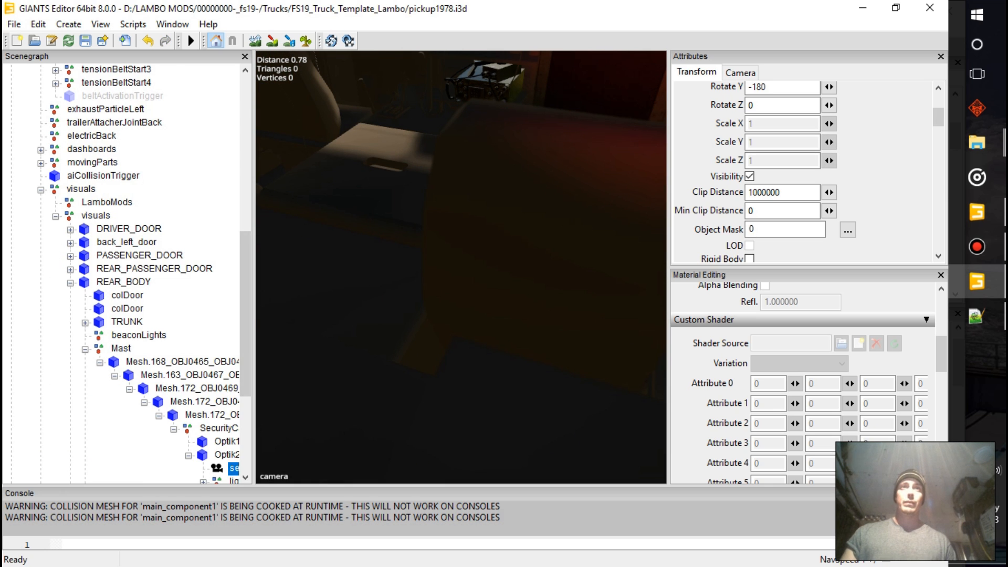
{"action": "scroll", "coordinate": [131, 236], "scroll_direction": "up", "scroll_amount": 1}
{"action": "left_click", "coordinate": [129, 83]}
{"action": "key", "text": "f"}
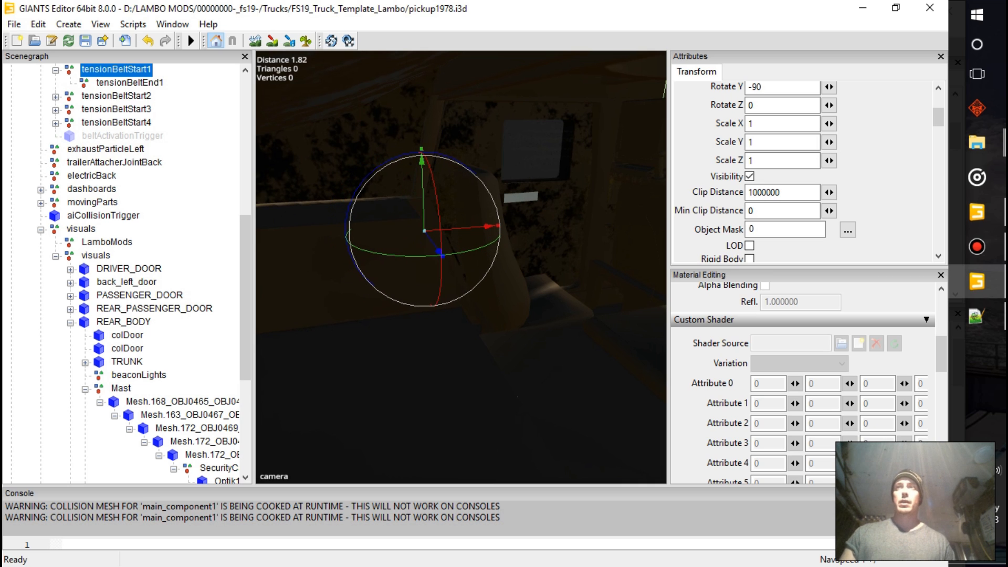
{"action": "scroll", "coordinate": [806, 173], "scroll_direction": "up", "scroll_amount": 5}
{"action": "key", "text": "ctrl+z"}
{"action": "key", "text": "ctrl+z"}
{"action": "key", "text": "ctrl+z"}
{"action": "key", "text": "ctrl+z"}
{"action": "key", "text": "ctrl+z"}
Try to nudge tensionBeltStart1 along its X and Z axes
{"action": "left_click_drag", "start_coordinate": [465, 228], "coordinate": [470, 228]}
{"action": "key", "text": "ctrl+z"}
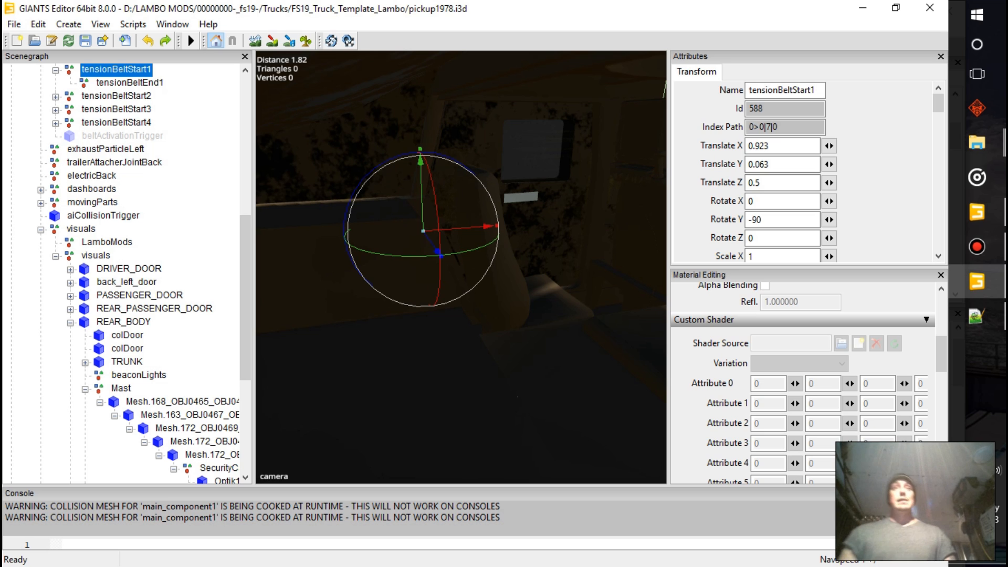
{"action": "left_click_drag", "start_coordinate": [437, 252], "coordinate": [450, 269]}
{"action": "key", "text": "ctrl+z"}
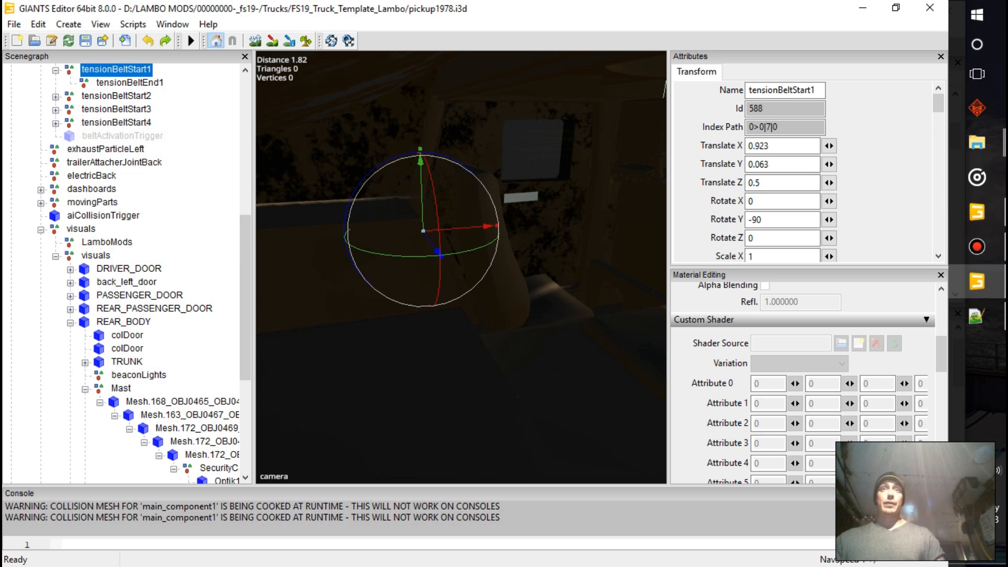
Compare the positions of tensionBeltStart2, tensionBeltStart3 and tensionBeltStart4 with the first tension belt
{"action": "left_click", "coordinate": [116, 96]}
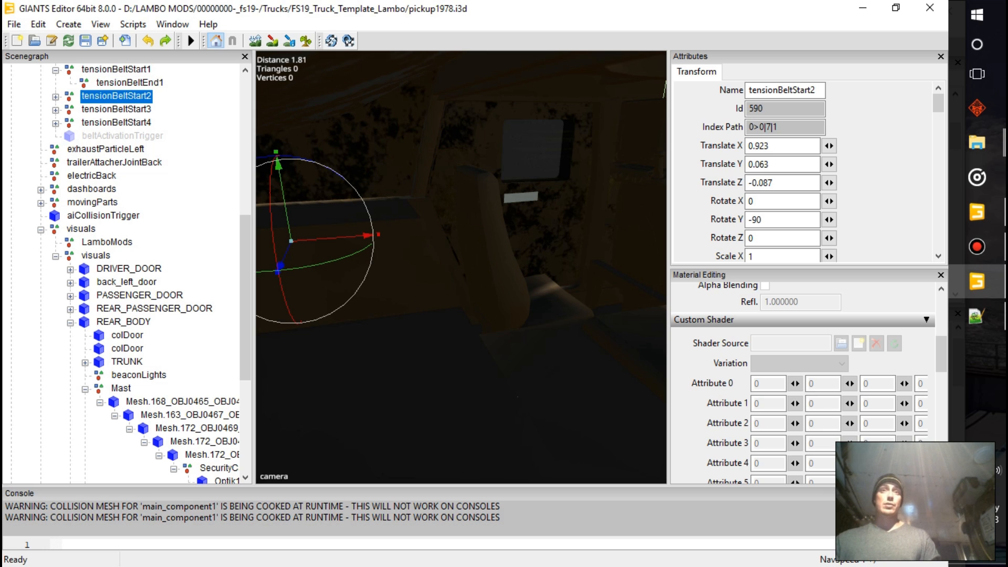
{"action": "left_click", "coordinate": [116, 122], "text": "shift"}
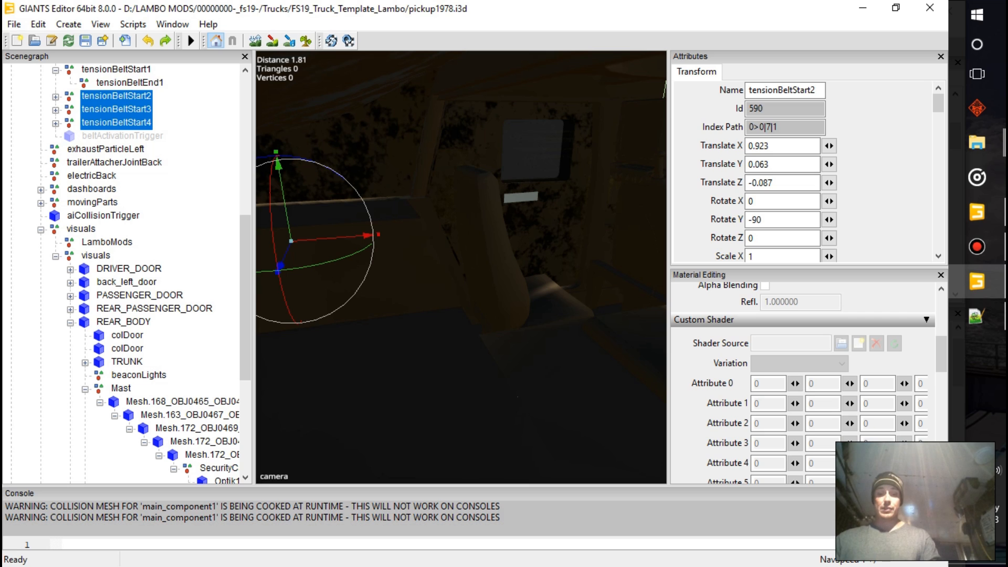
{"action": "left_click", "coordinate": [130, 83]}
{"action": "left_click", "coordinate": [116, 96]}
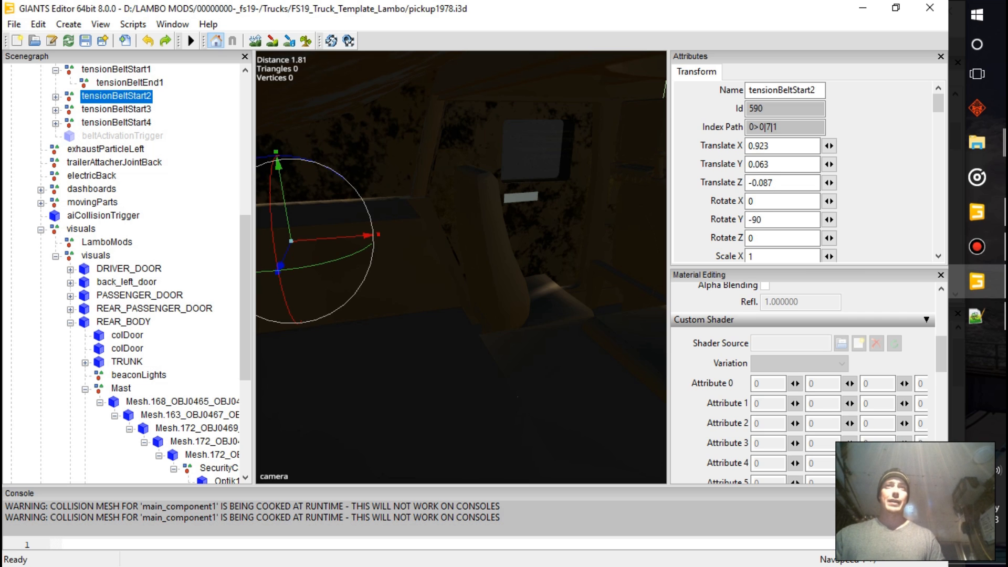
Replace tensionBeltStart2 with a duplicate of tensionBeltStart1, ordered directly below the original and renamed tensionBeltStart2, deleting the old node
{"action": "left_click", "coordinate": [116, 70]}
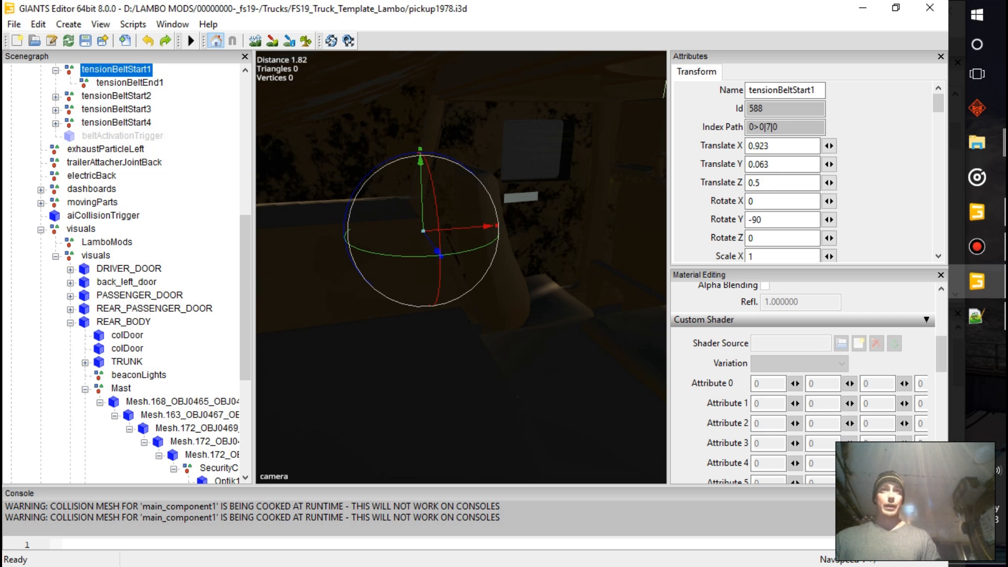
{"action": "key", "text": "ctrl+d"}
{"action": "right_click", "coordinate": [138, 150]}
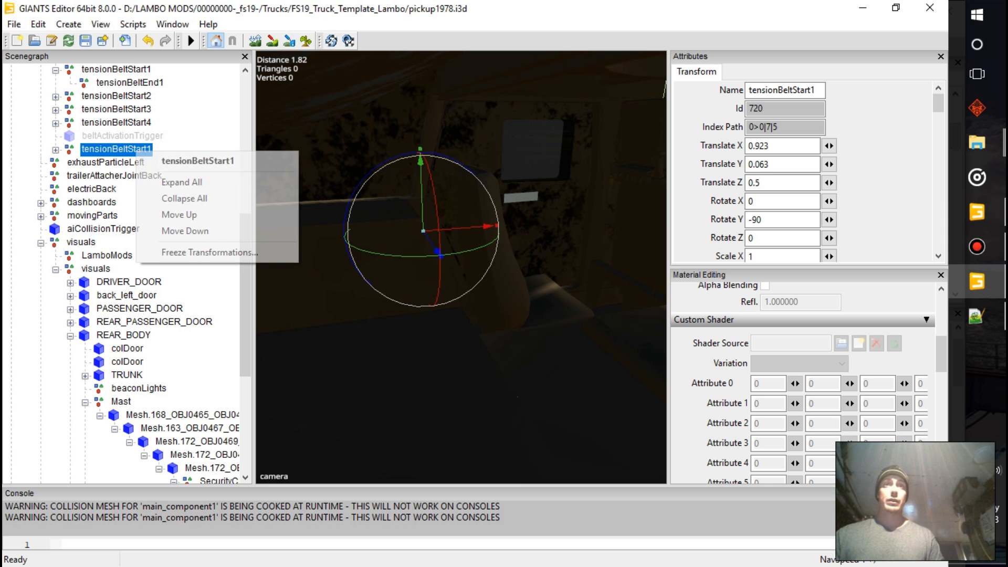
{"action": "left_click", "coordinate": [173, 215]}
{"action": "right_click", "coordinate": [148, 136]}
{"action": "left_click", "coordinate": [174, 197]}
{"action": "right_click", "coordinate": [141, 122]}
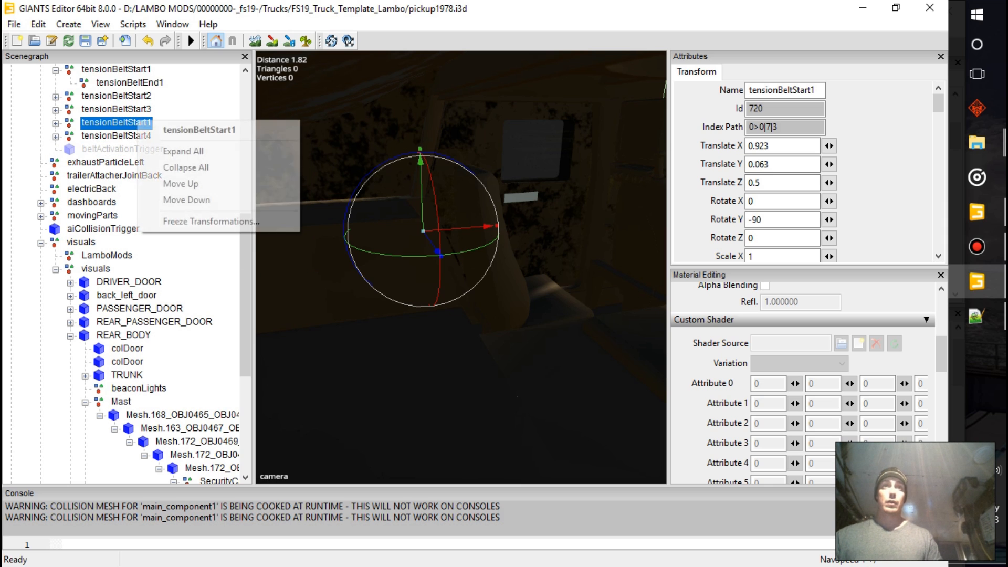
{"action": "left_click", "coordinate": [174, 184]}
{"action": "right_click", "coordinate": [140, 111]}
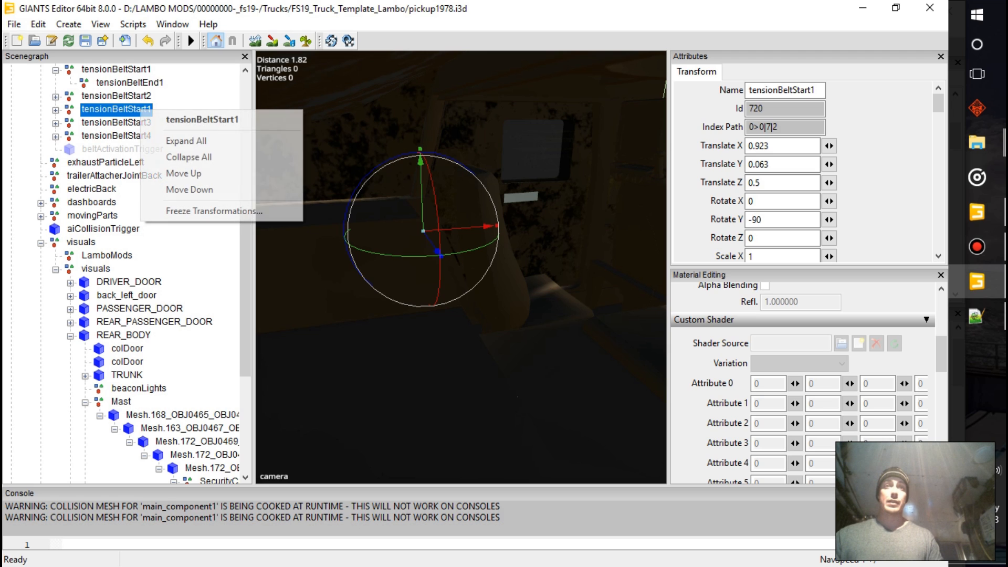
{"action": "left_click", "coordinate": [176, 173]}
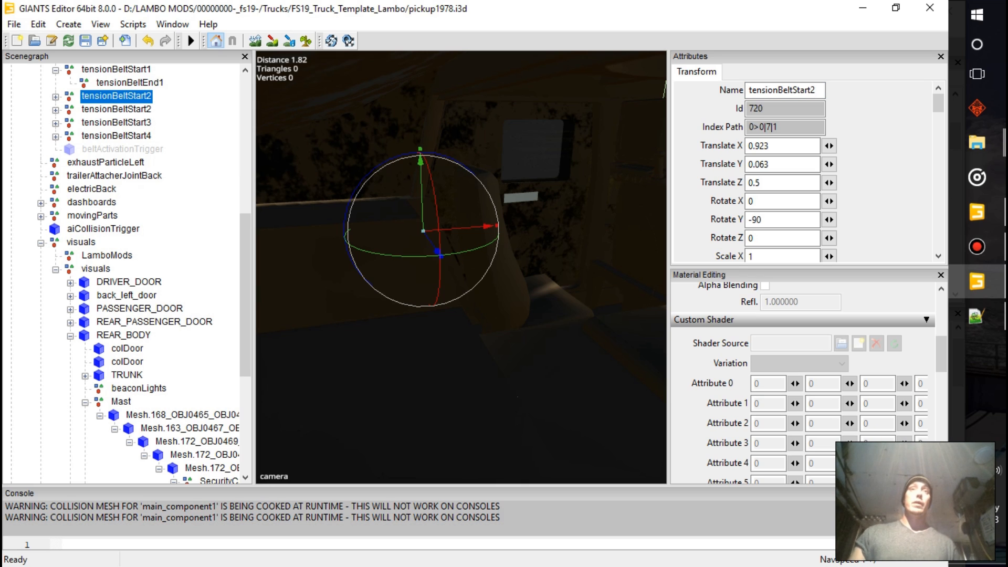
{"action": "left_click", "coordinate": [116, 109]}
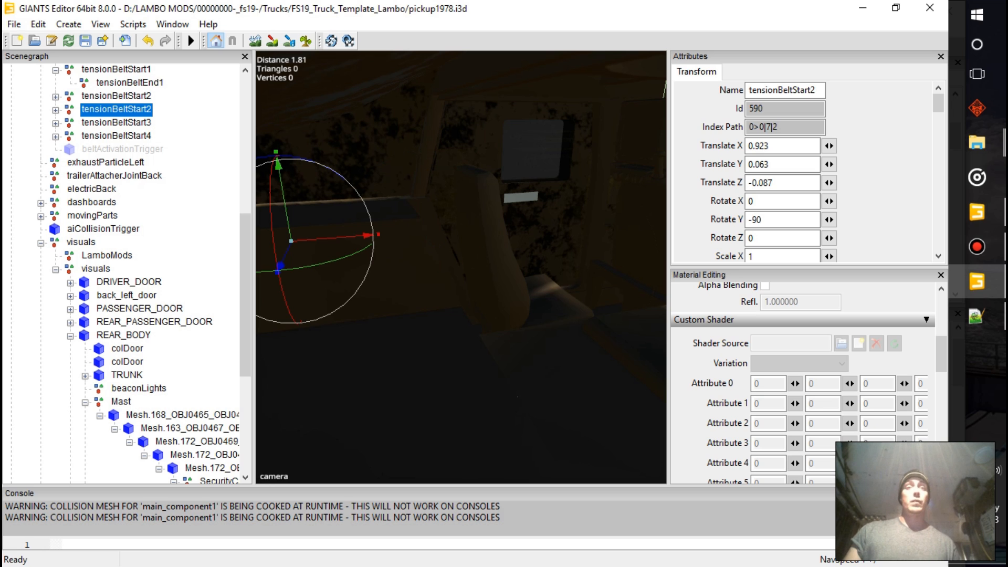
{"action": "key", "text": "Delete"}
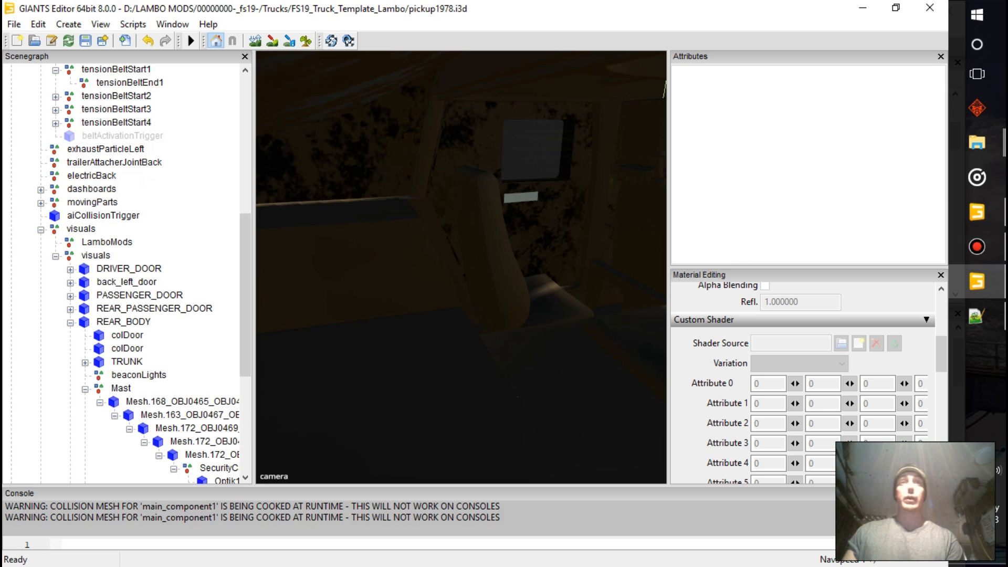
Move the new tensionBeltStart2 along the length of the cabin to about Translate Z 0.075
{"action": "left_click", "coordinate": [116, 96]}
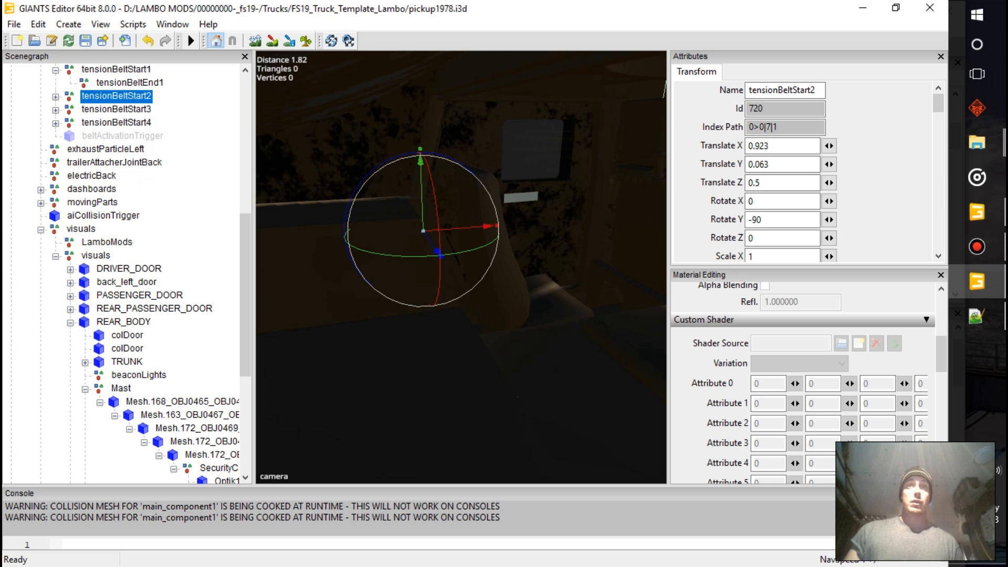
{"action": "left_click_drag", "start_coordinate": [487, 226], "coordinate": [393, 232]}
{"action": "middle_click_drag", "start_coordinate": [393, 232], "coordinate": [585, 274], "text": "alt"}
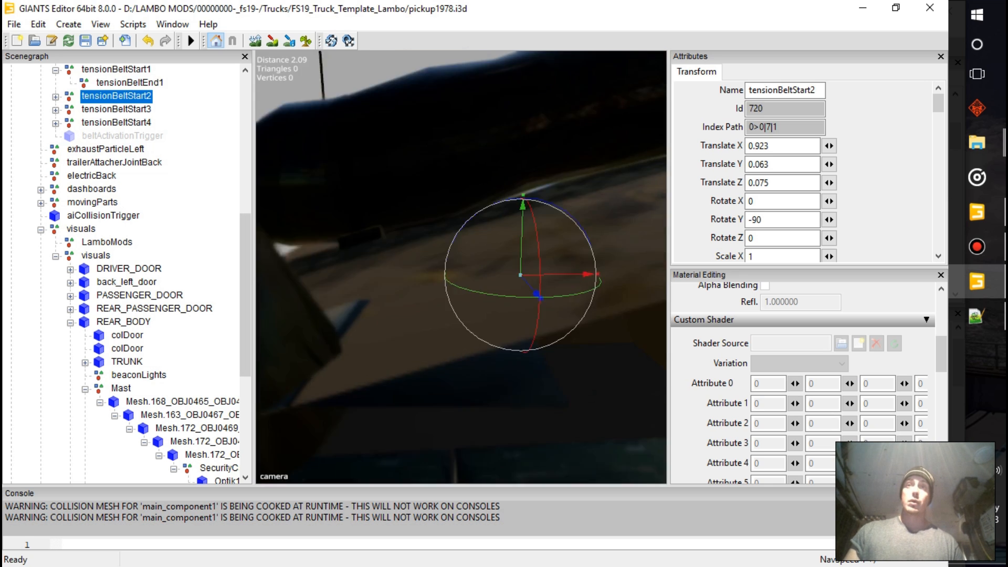
{"action": "mouse_move", "coordinate": [520, 275]}
{"action": "left_mouse_down", "text": "alt"}
{"action": "mouse_move", "coordinate": [472, 294]}
{"action": "mouse_move", "coordinate": [604, 262]}
{"action": "mouse_move", "coordinate": [525, 273]}
{"action": "left_mouse_up", "text": "alt"}
{"action": "scroll", "coordinate": [473, 294], "scroll_direction": "up", "scroll_amount": 5}
{"action": "scroll", "coordinate": [473, 283], "scroll_direction": "down", "scroll_amount": 4}
{"action": "scroll", "coordinate": [473, 283], "scroll_direction": "up", "scroll_amount": 4}
{"action": "left_click_drag", "start_coordinate": [474, 315], "coordinate": [458, 296], "text": "alt"}
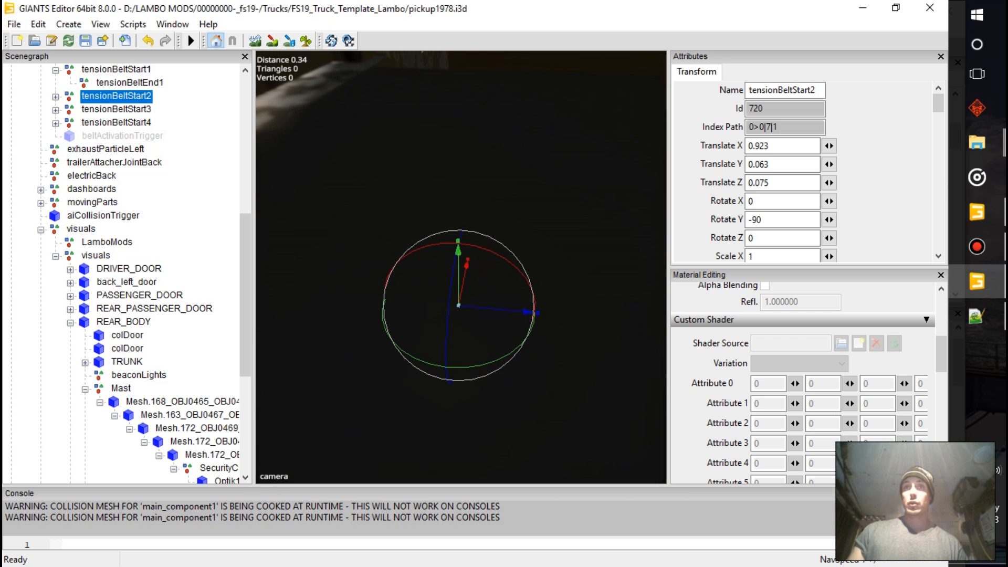
{"action": "left_click_drag", "start_coordinate": [528, 312], "coordinate": [480, 307]}
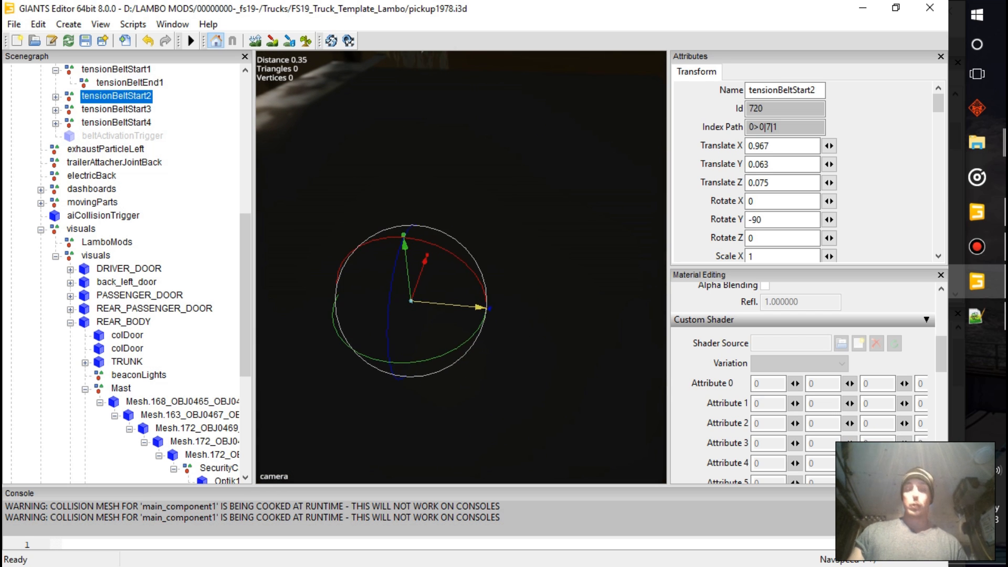
{"action": "key", "text": "ctrl+z"}
Move tensionBeltStart3 to about Translate Z -0.395 and tensionBeltStart4 to about Translate Z -0.675 along the cabin
{"action": "left_click", "coordinate": [116, 109]}
{"action": "left_click_drag", "start_coordinate": [399, 262], "coordinate": [473, 310], "text": "alt"}
{"action": "left_click", "coordinate": [116, 122]}
{"action": "left_click_drag", "start_coordinate": [380, 187], "coordinate": [558, 179]}
{"action": "left_click_drag", "start_coordinate": [559, 179], "coordinate": [413, 210], "text": "alt"}
{"action": "scroll", "coordinate": [412, 210], "scroll_direction": "down", "scroll_amount": 4}
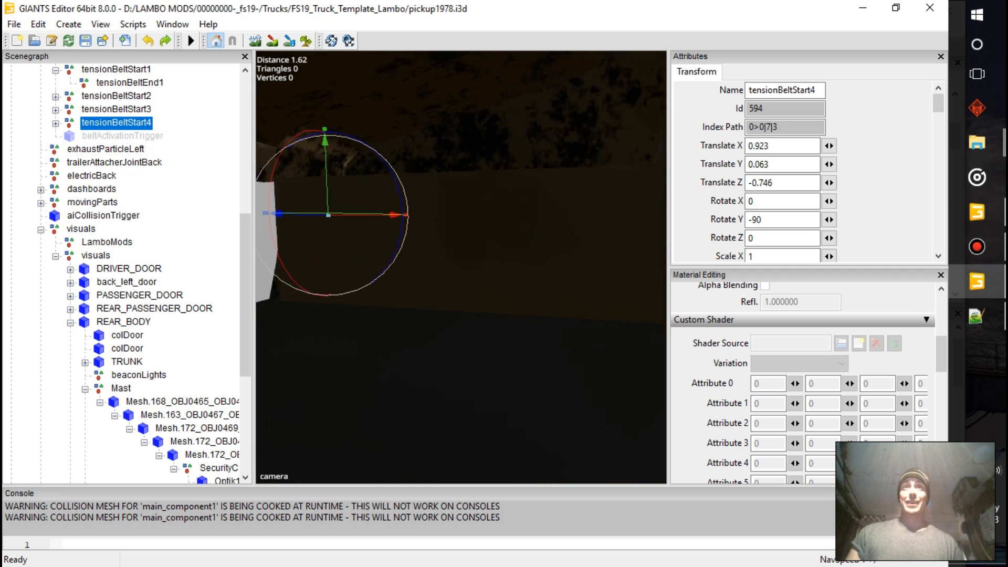
{"action": "left_click", "coordinate": [116, 109]}
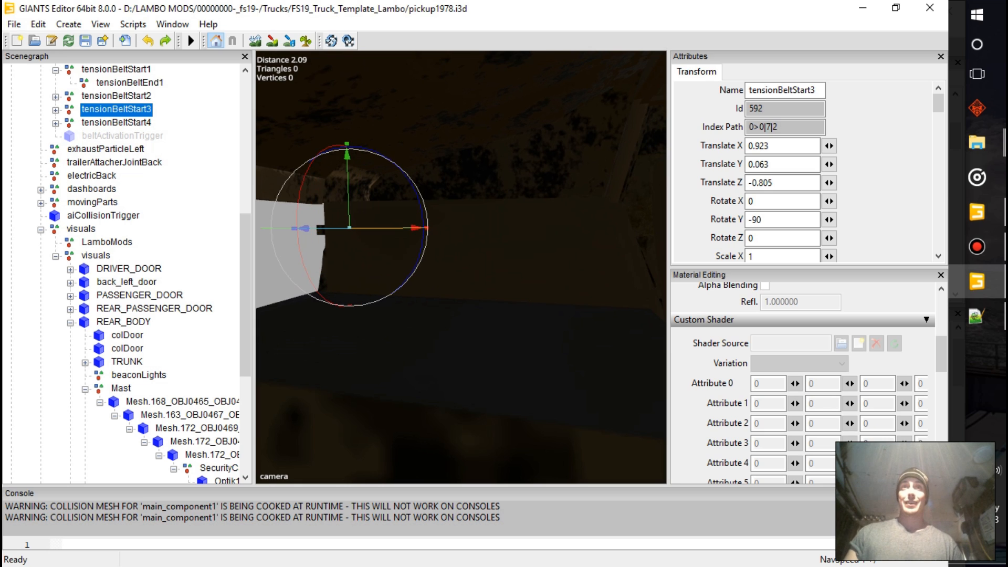
{"action": "left_click_drag", "start_coordinate": [417, 228], "coordinate": [491, 228]}
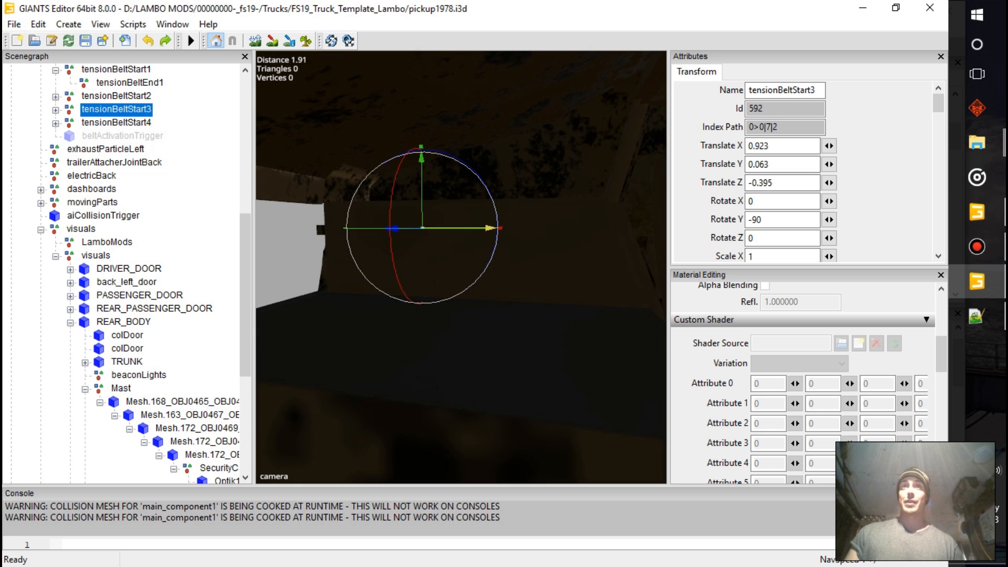
{"action": "left_click", "coordinate": [116, 122]}
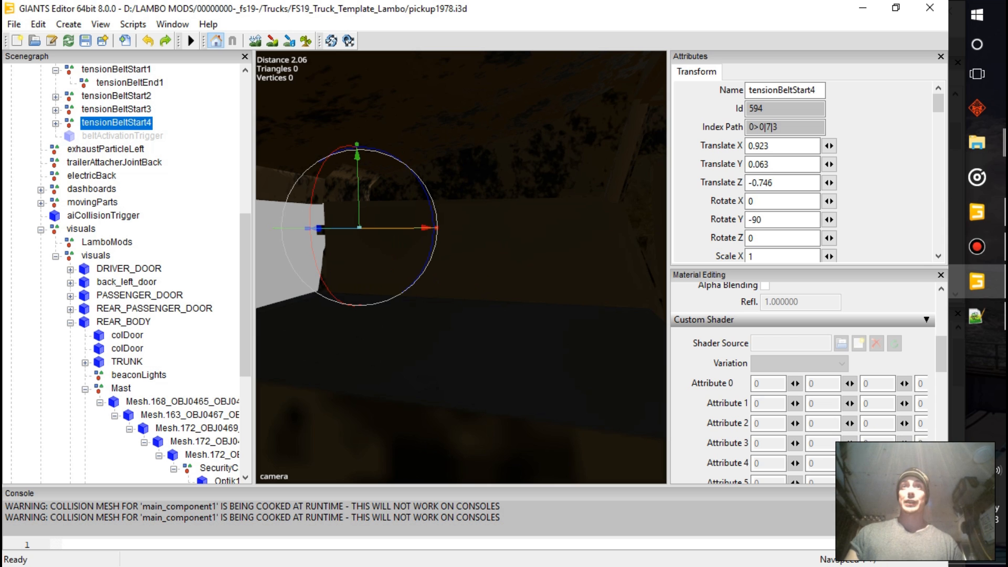
{"action": "left_click_drag", "start_coordinate": [425, 228], "coordinate": [438, 228]}
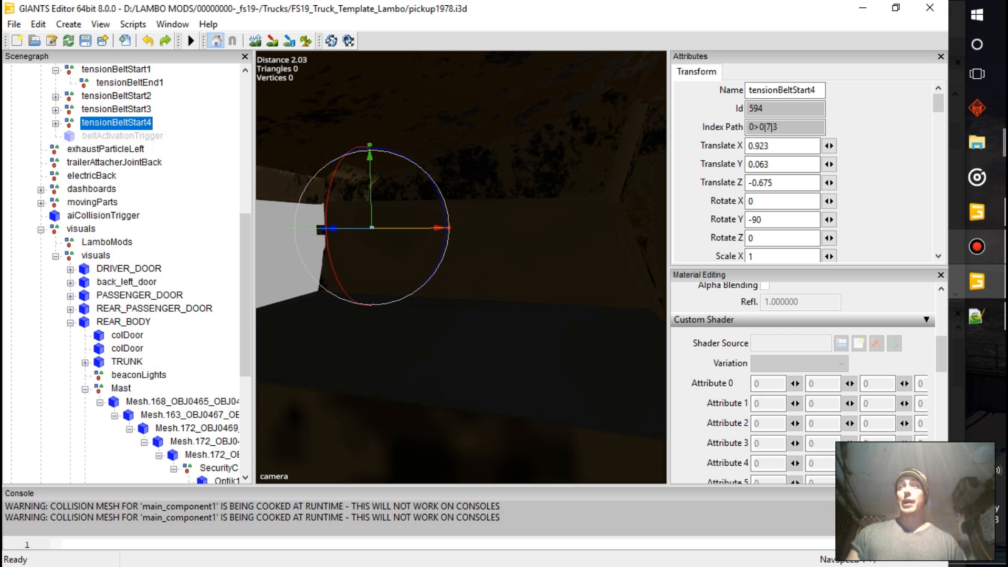
{"action": "left_click", "coordinate": [976, 247]}
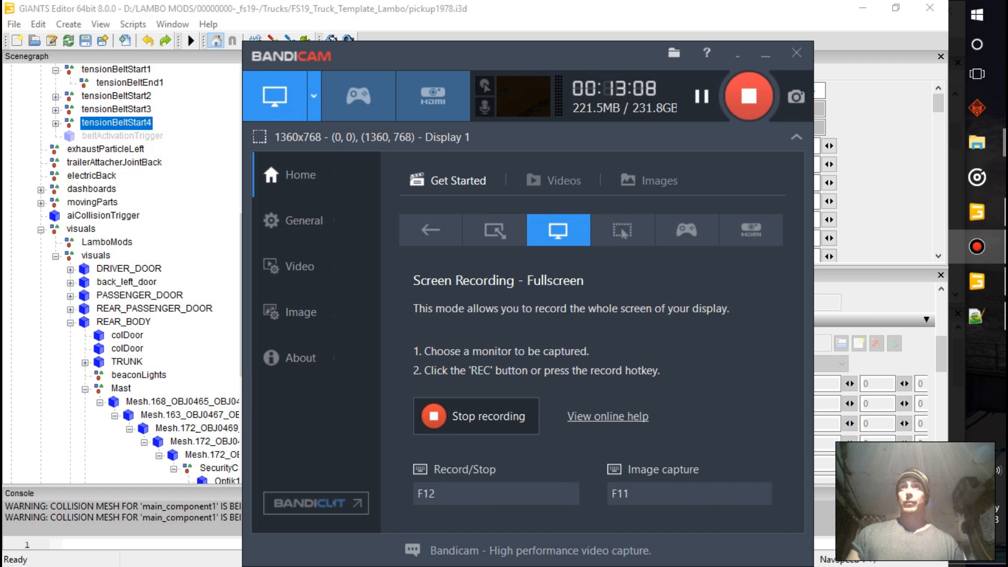
Place the electricBack node on the Humvee's rear at about Translate X 0.162, Y -0.405 and Z -2.386
{"action": "left_click", "coordinate": [106, 150]}
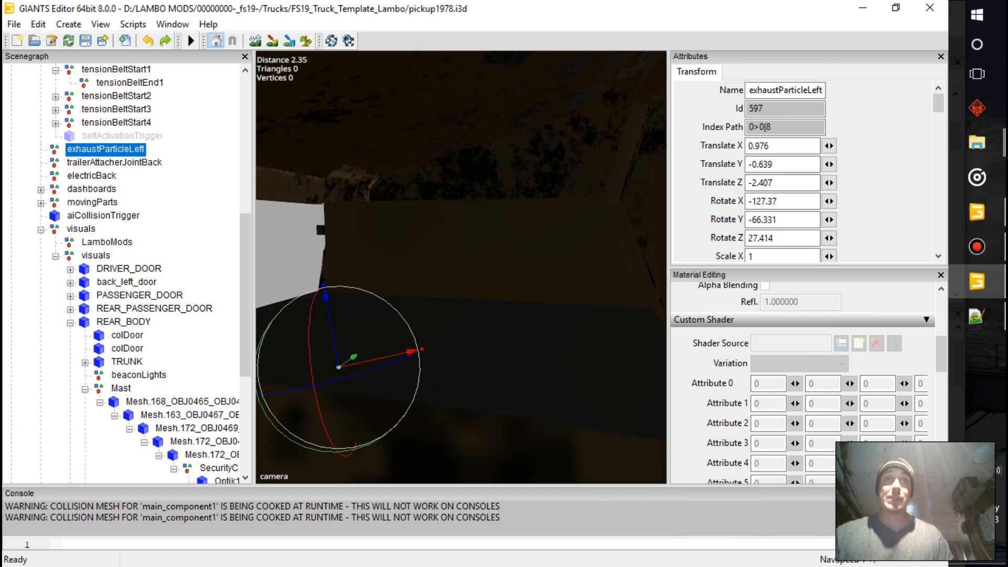
{"action": "left_click", "coordinate": [92, 176]}
{"action": "left_click_drag", "start_coordinate": [461, 268], "coordinate": [399, 315], "text": "alt"}
{"action": "middle_click_drag", "start_coordinate": [399, 356], "coordinate": [493, 237], "text": "alt"}
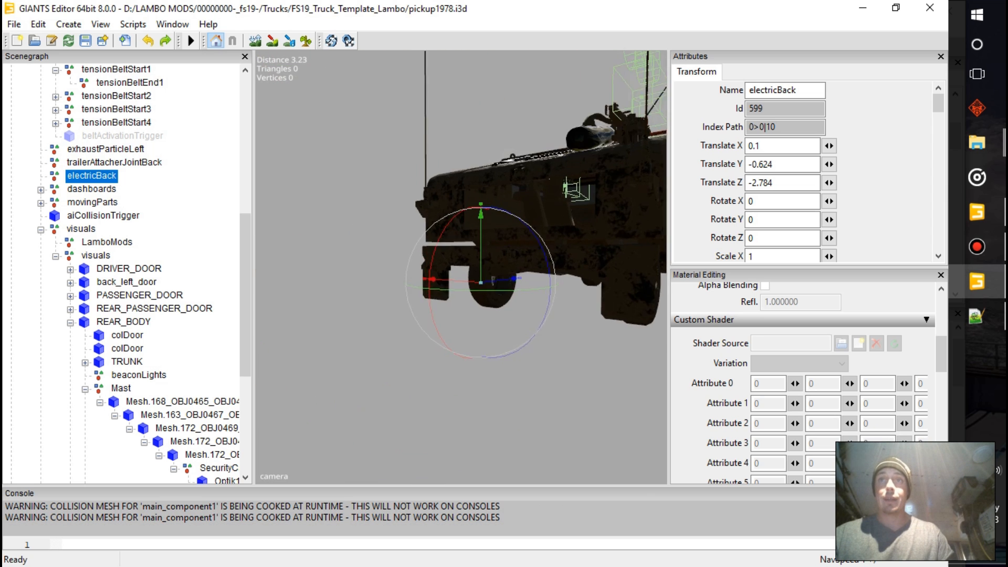
{"action": "scroll", "coordinate": [493, 237], "scroll_direction": "up", "scroll_amount": 7}
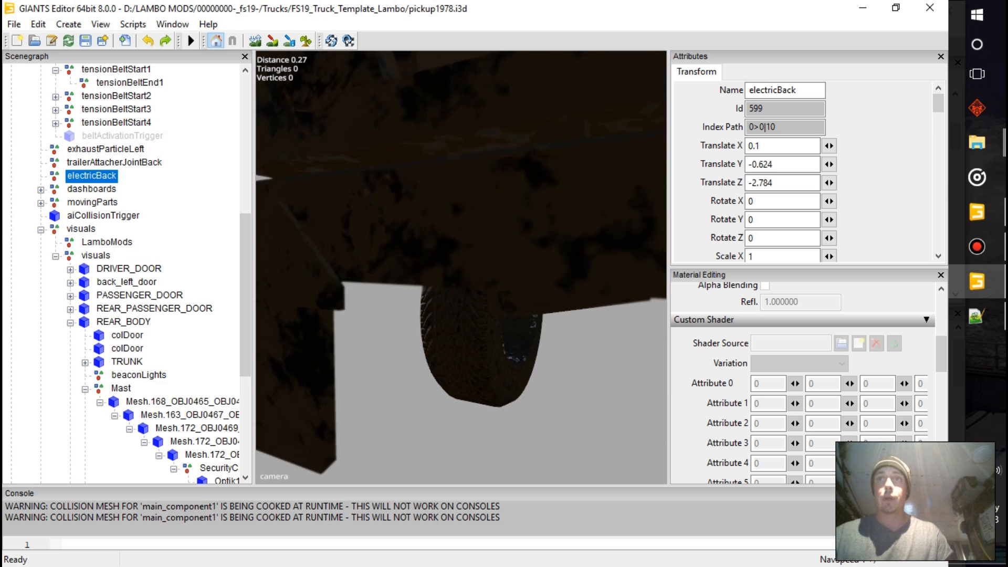
{"action": "left_click_drag", "start_coordinate": [494, 237], "coordinate": [373, 251], "text": "alt"}
{"action": "scroll", "coordinate": [372, 251], "scroll_direction": "up", "scroll_amount": 1}
{"action": "scroll", "coordinate": [461, 268], "scroll_direction": "up", "scroll_amount": 2}
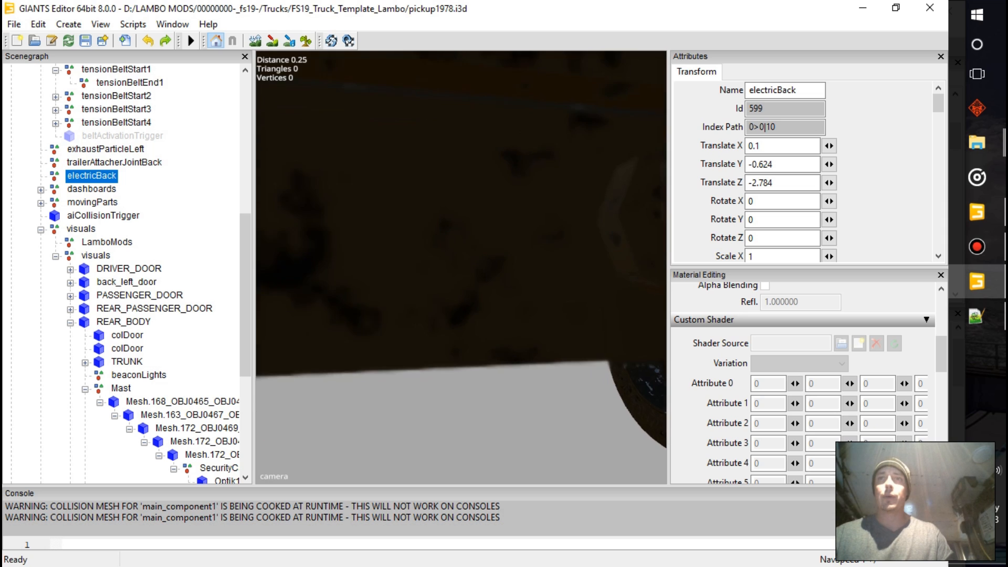
{"action": "key", "text": "ctrl+b"}
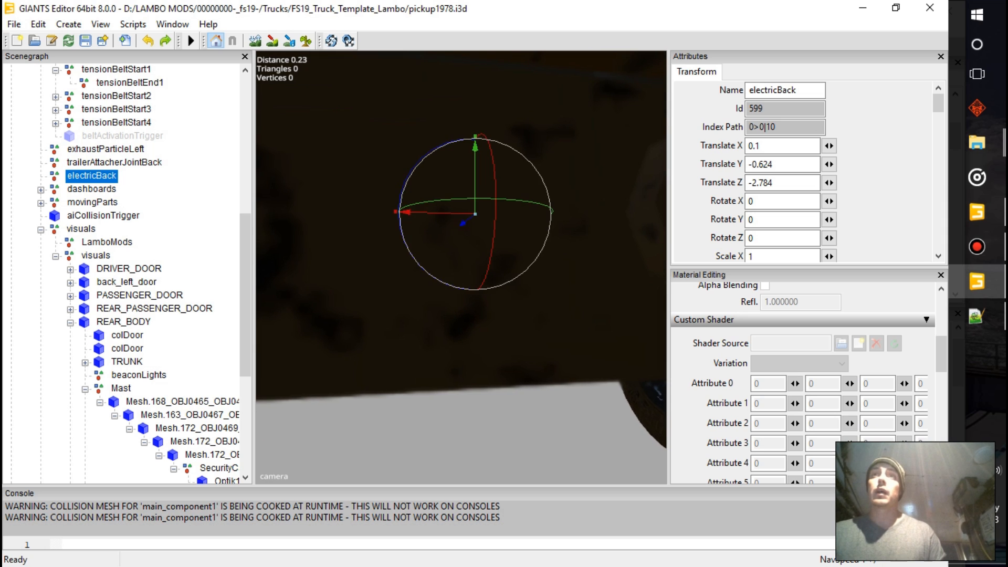
{"action": "scroll", "coordinate": [474, 214], "scroll_direction": "down", "scroll_amount": 5}
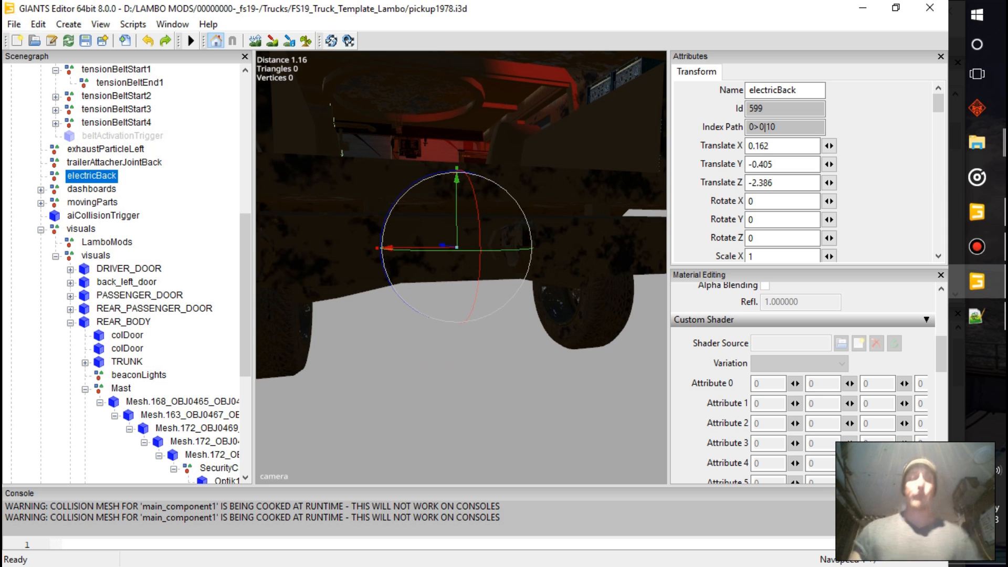
Examine where trailerAttacherJointBack sits at the Humvee's rear from several angles
{"action": "left_click", "coordinate": [114, 163]}
{"action": "left_click_drag", "start_coordinate": [452, 242], "coordinate": [437, 306], "text": "alt"}
{"action": "scroll", "coordinate": [583, 302], "scroll_direction": "down", "scroll_amount": 3}
{"action": "left_click_drag", "start_coordinate": [359, 248], "coordinate": [268, 213]}
{"action": "scroll", "coordinate": [350, 209], "scroll_direction": "up", "scroll_amount": 5}
{"action": "middle_click_drag", "start_coordinate": [334, 210], "coordinate": [434, 375], "text": "alt"}
{"action": "scroll", "coordinate": [434, 367], "scroll_direction": "down", "scroll_amount": 3}
{"action": "left_click_drag", "start_coordinate": [434, 368], "coordinate": [504, 383], "text": "alt"}
{"action": "scroll", "coordinate": [504, 383], "scroll_direction": "up", "scroll_amount": 3}
{"action": "middle_click_drag", "start_coordinate": [504, 384], "coordinate": [553, 339], "text": "alt"}
{"action": "left_click_drag", "start_coordinate": [525, 338], "coordinate": [472, 304], "text": "alt"}
{"action": "scroll", "coordinate": [609, 325], "scroll_direction": "down", "scroll_amount": 4}
Turn off the visibility of the dashboards group
{"action": "left_click", "coordinate": [92, 189]}
{"action": "scroll", "coordinate": [803, 171], "scroll_direction": "down", "scroll_amount": 5}
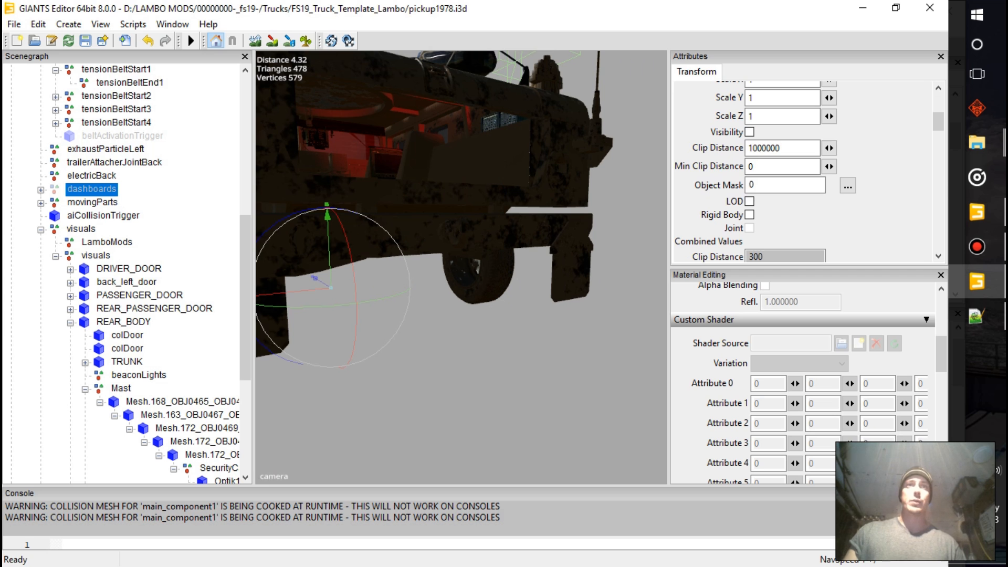
Expand the movingParts group and move its backDoor node forward along Z against the Humvee's rear body
{"action": "left_click", "coordinate": [92, 203]}
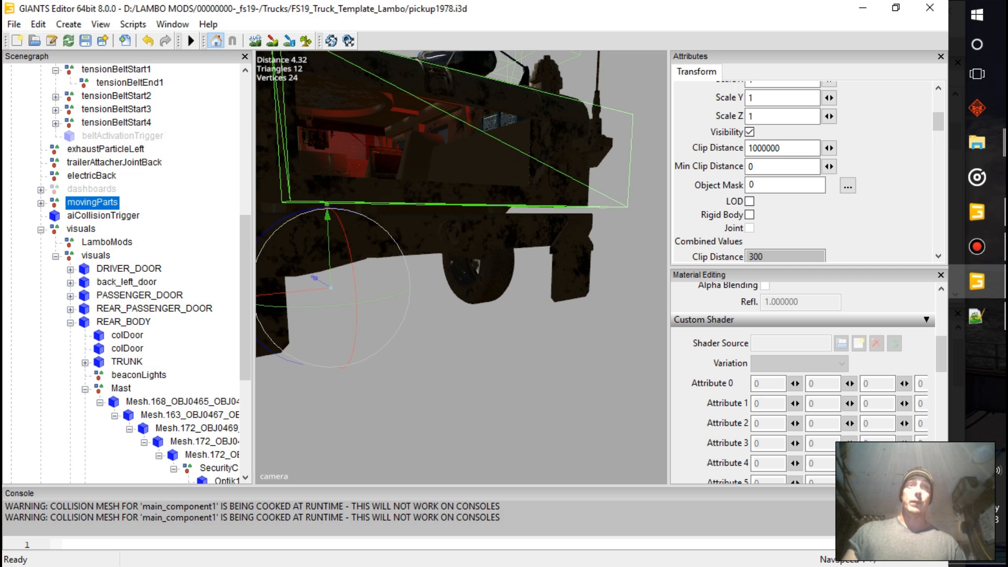
{"action": "left_click", "coordinate": [41, 203]}
{"action": "left_click", "coordinate": [102, 215]}
{"action": "scroll", "coordinate": [461, 267], "scroll_direction": "down", "scroll_amount": 5}
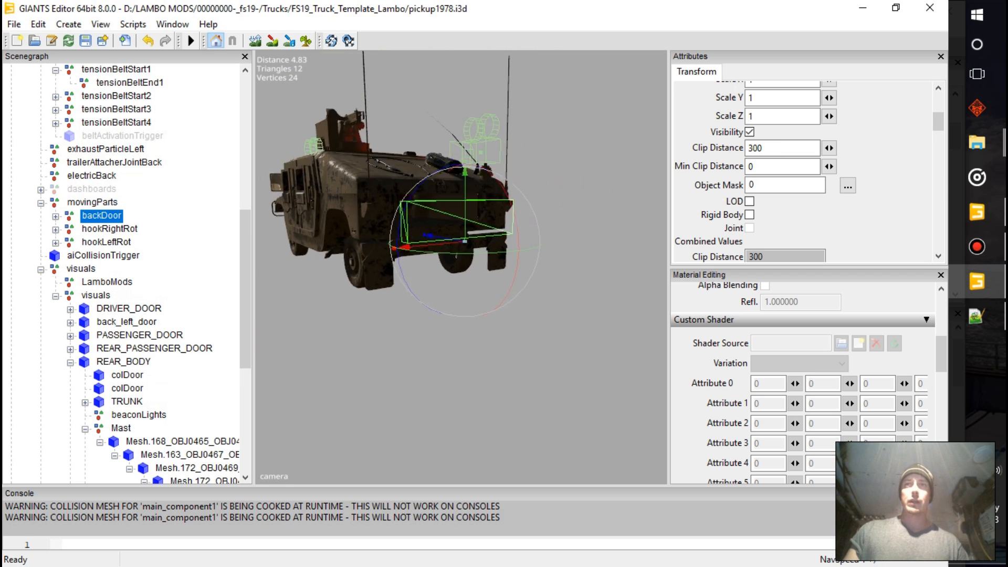
{"action": "scroll", "coordinate": [461, 267], "scroll_direction": "up", "scroll_amount": 5}
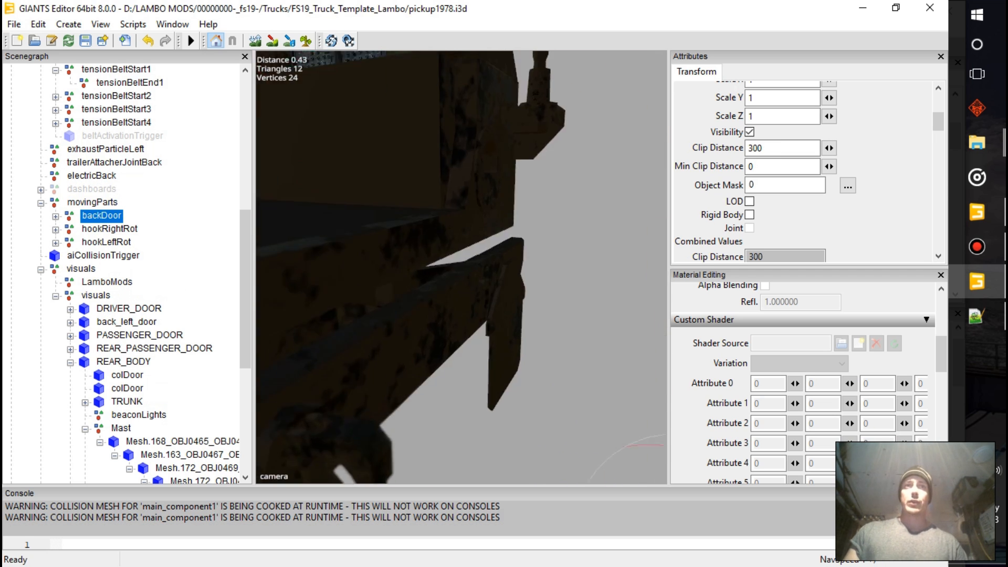
{"action": "scroll", "coordinate": [461, 267], "scroll_direction": "down", "scroll_amount": 5}
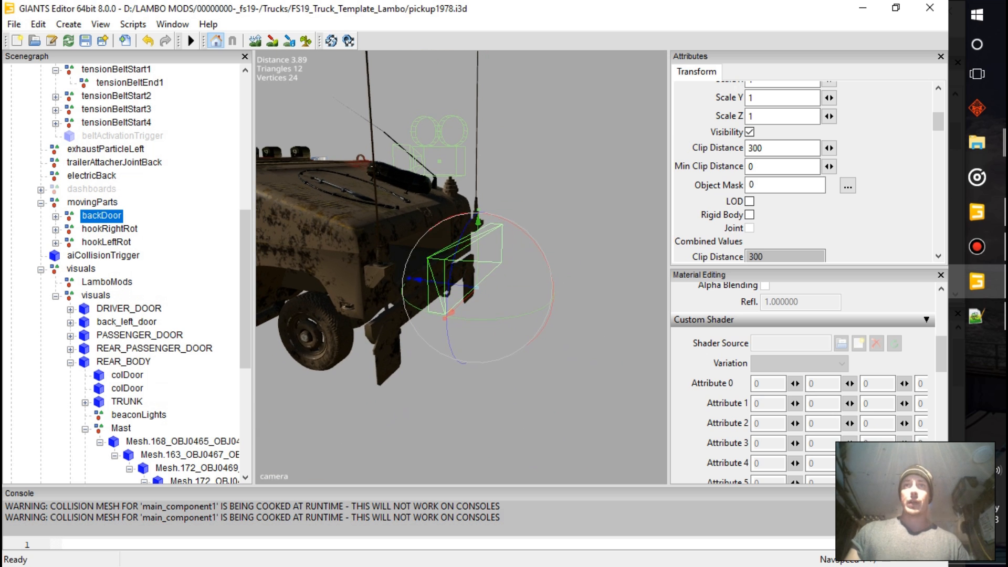
{"action": "left_click_drag", "start_coordinate": [367, 272], "coordinate": [366, 272]}
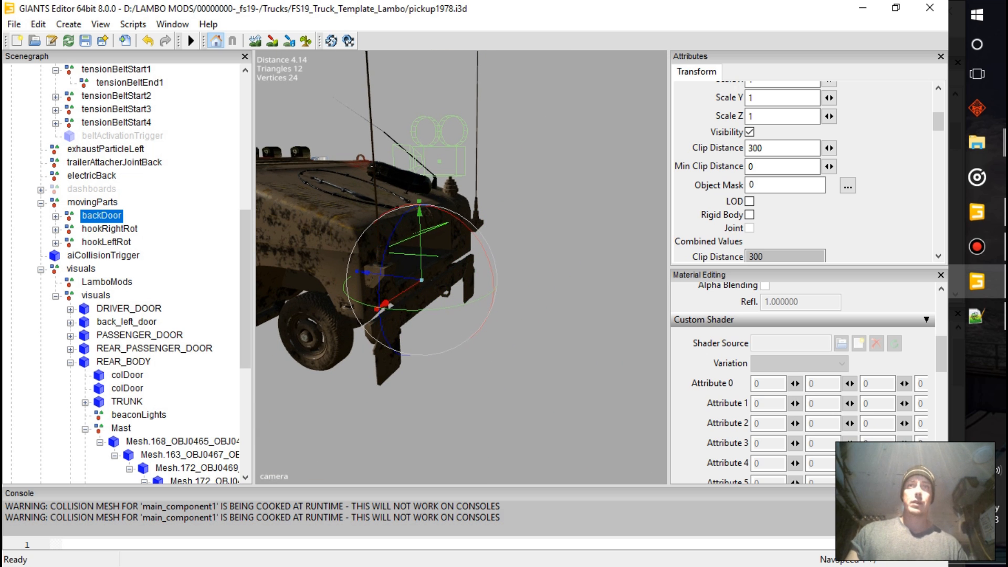
{"action": "mouse_move", "coordinate": [420, 272]}
{"action": "left_mouse_down", "text": "alt"}
{"action": "mouse_move", "coordinate": [451, 294]}
{"action": "mouse_move", "coordinate": [426, 270]}
{"action": "left_mouse_up", "text": "alt"}
{"action": "scroll", "coordinate": [461, 267], "scroll_direction": "up", "scroll_amount": 3}
{"action": "scroll", "coordinate": [461, 266], "scroll_direction": "down", "scroll_amount": 5}
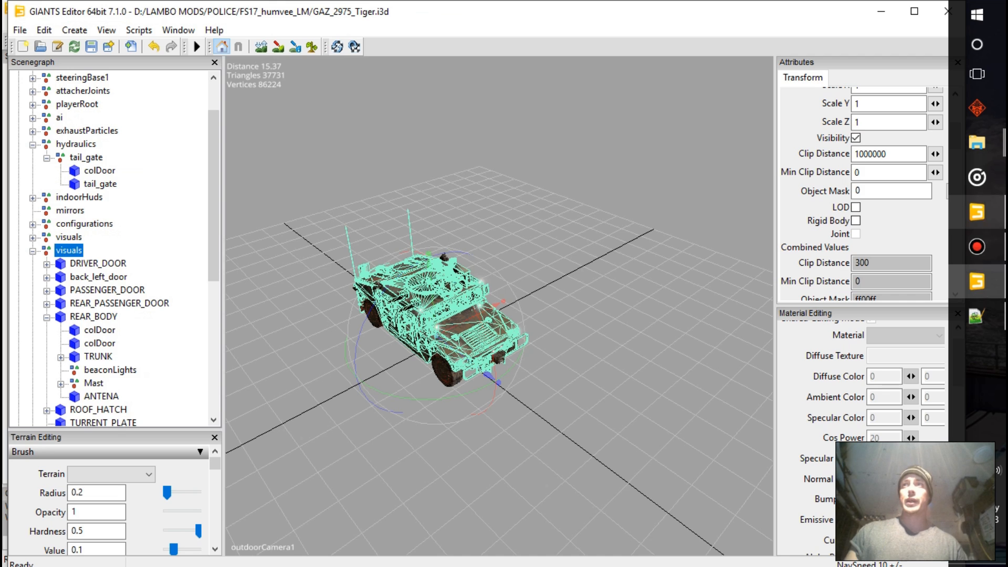
Switch to the GIANTS Editor 7.1.0 window with GAZ_2975_Tiger.i3d and select the tail_gate's colDoor collision box for reference
{"action": "left_click", "coordinate": [977, 212]}
{"action": "left_click_drag", "start_coordinate": [472, 315], "coordinate": [573, 247], "text": "alt"}
{"action": "scroll", "coordinate": [630, 326], "scroll_direction": "up", "scroll_amount": 4}
{"action": "left_click", "coordinate": [662, 349]}
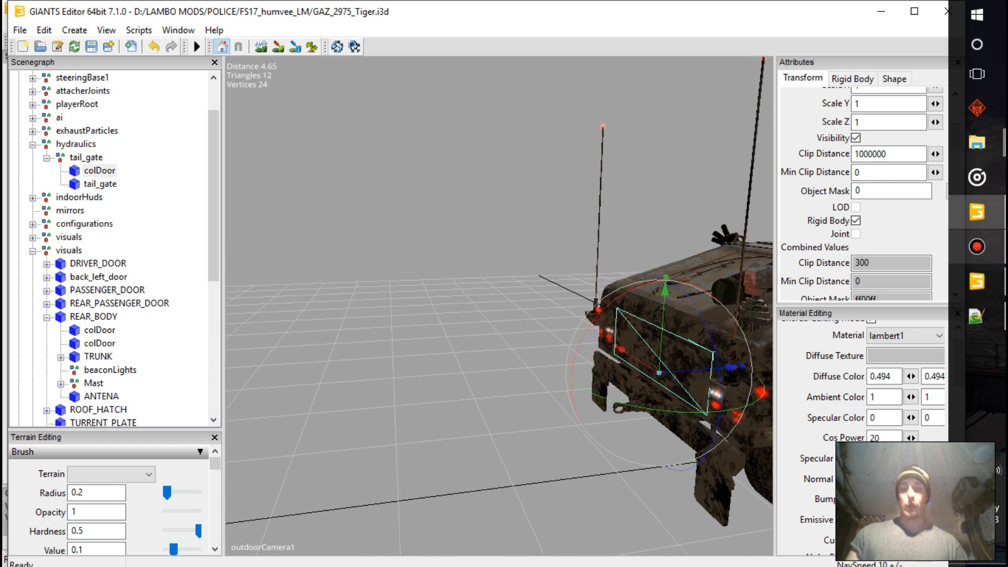
Switch to the GIANTS Editor 8.0.0 window with pickup1978.i3d and select the tail_gate's colDoor box at the Humvee's rear
{"action": "left_click", "coordinate": [976, 281]}
{"action": "middle_click_drag", "start_coordinate": [578, 367], "coordinate": [493, 249], "text": "alt"}
{"action": "left_click", "coordinate": [567, 336]}
{"action": "scroll", "coordinate": [525, 294], "scroll_direction": "up", "scroll_amount": 4}
{"action": "left_click_drag", "start_coordinate": [524, 294], "coordinate": [525, 236], "text": "alt"}
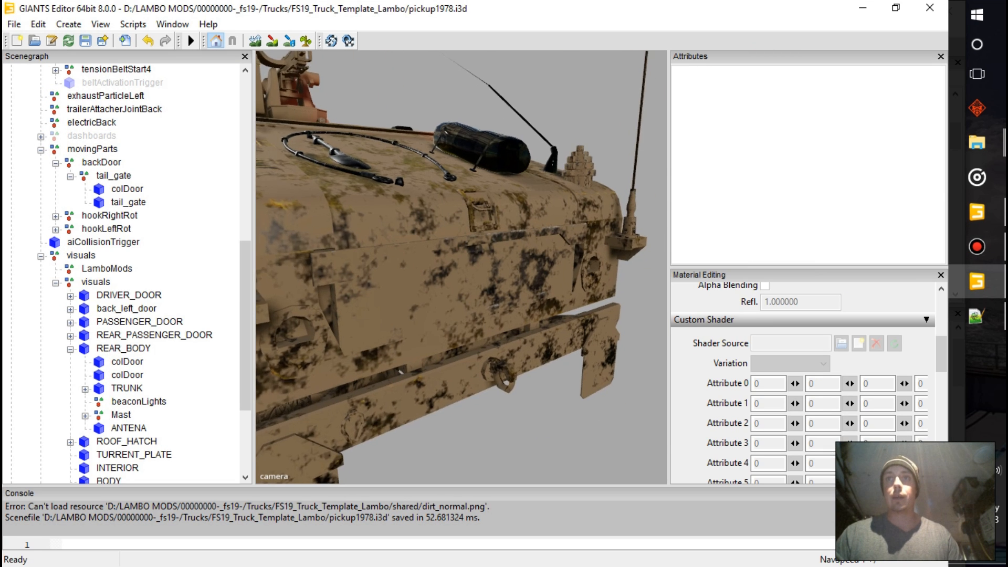
{"action": "scroll", "coordinate": [482, 293], "scroll_direction": "up", "scroll_amount": 2}
{"action": "left_click", "coordinate": [482, 294]}
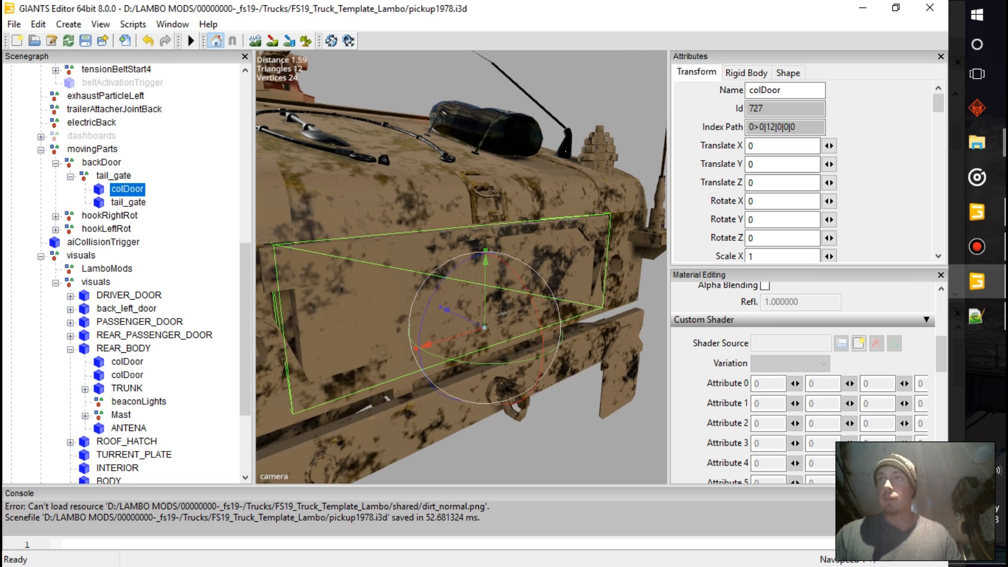
{"action": "scroll", "coordinate": [804, 377], "scroll_direction": "up", "scroll_amount": 8}
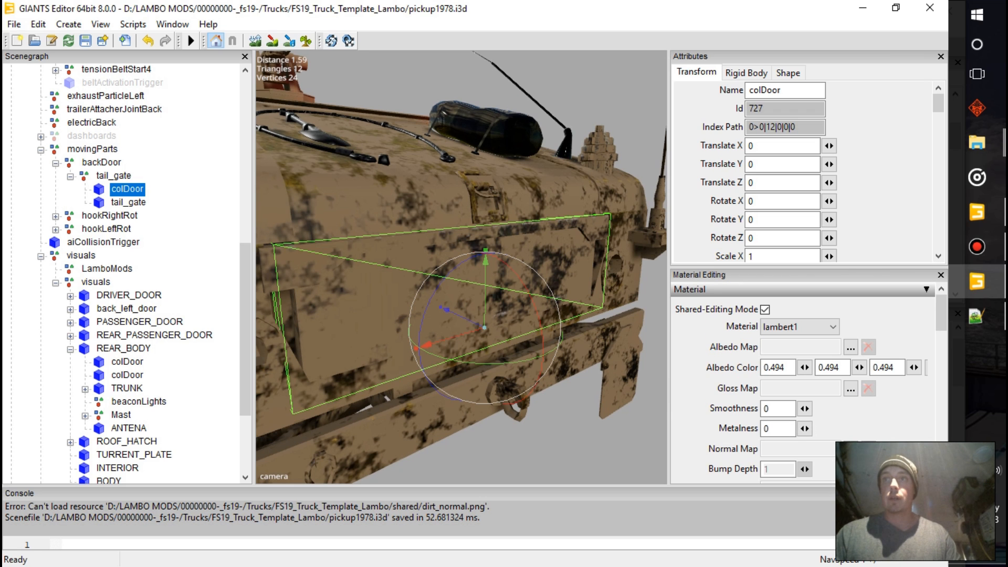
Select the tail_gate mesh and view the texture assigned to its Albedo Map
{"action": "left_click", "coordinate": [129, 202]}
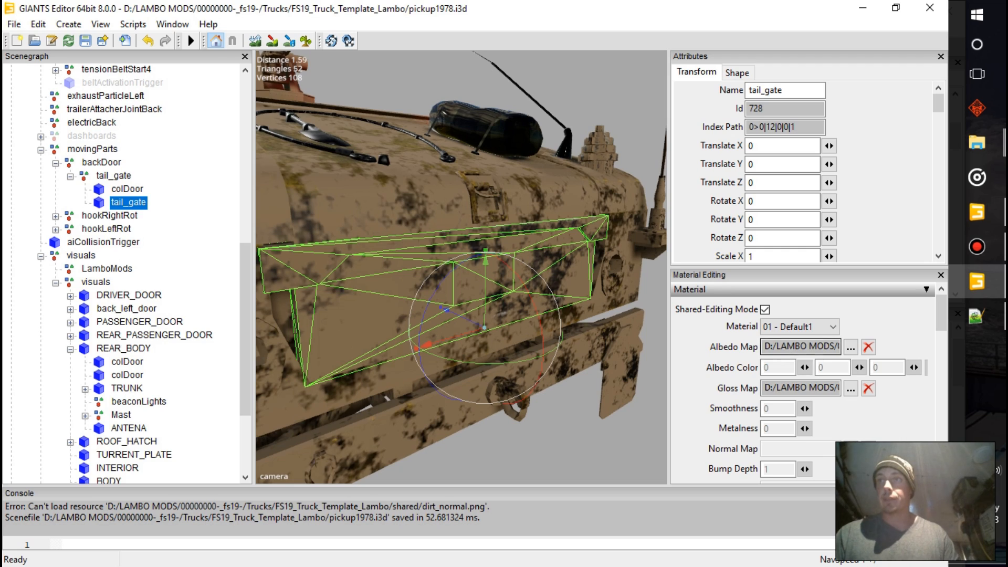
{"action": "left_click", "coordinate": [850, 347]}
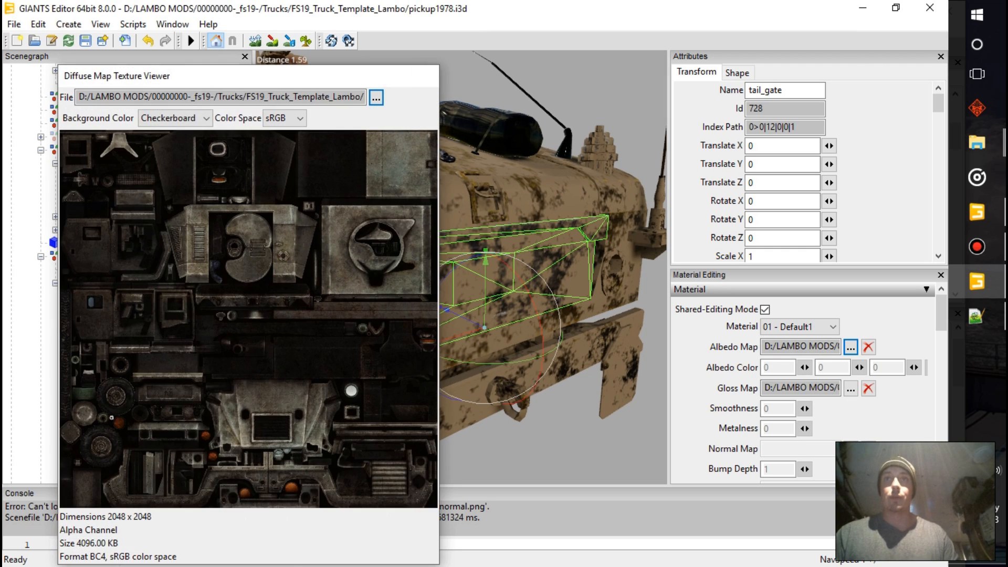
{"action": "key", "text": "Escape"}
{"action": "left_click", "coordinate": [577, 446]}
{"action": "scroll", "coordinate": [462, 268], "scroll_direction": "down", "scroll_amount": 4}
{"action": "left_click_drag", "start_coordinate": [462, 268], "coordinate": [467, 288], "text": "alt"}
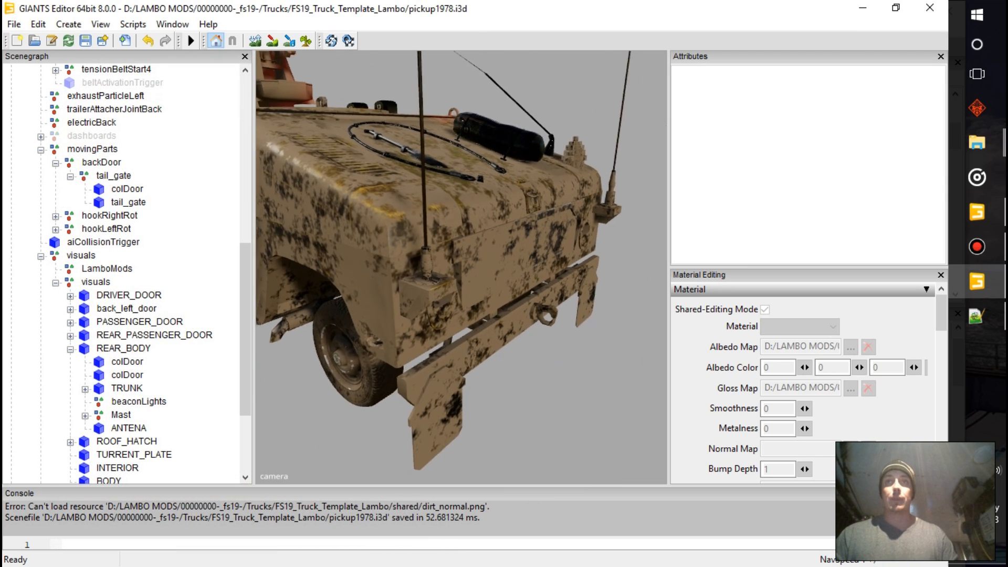
{"action": "scroll", "coordinate": [461, 268], "scroll_direction": "down", "scroll_amount": 3}
Delete the hookRightRot and hookLeftRot nodes from the movingParts group
{"action": "left_click", "coordinate": [110, 216]}
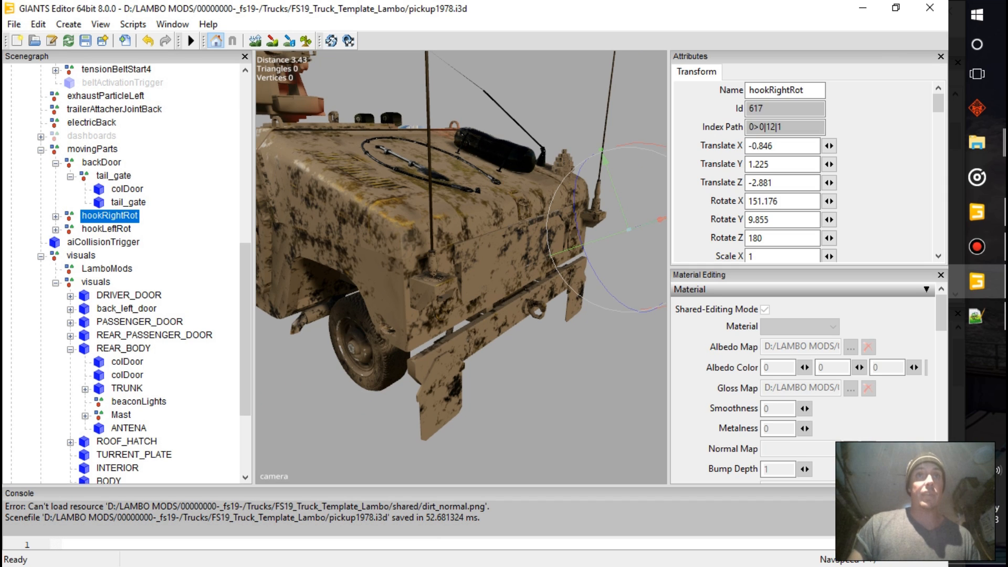
{"action": "left_click", "coordinate": [106, 229], "text": "ctrl"}
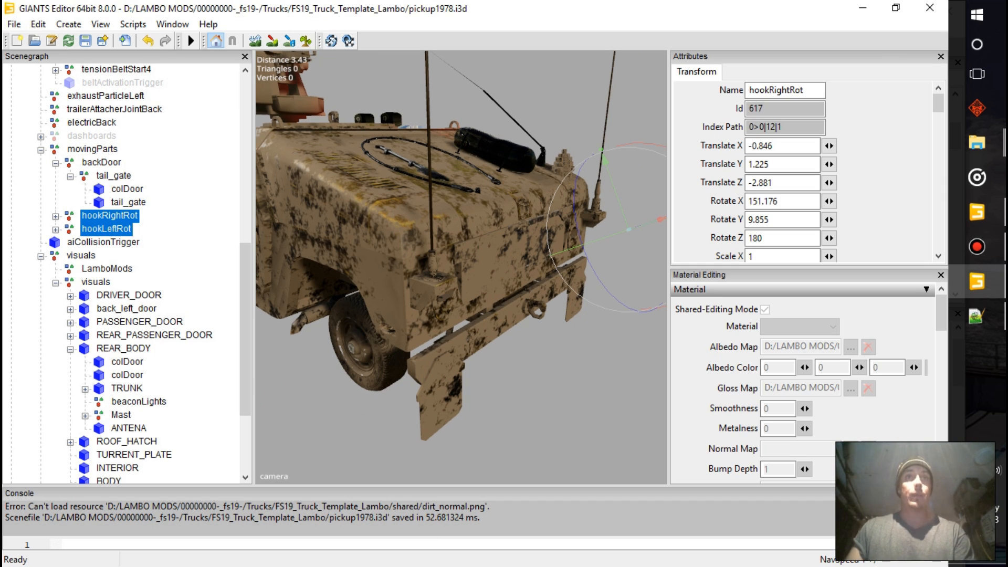
{"action": "key", "text": "Delete"}
{"action": "left_click", "coordinate": [103, 215]}
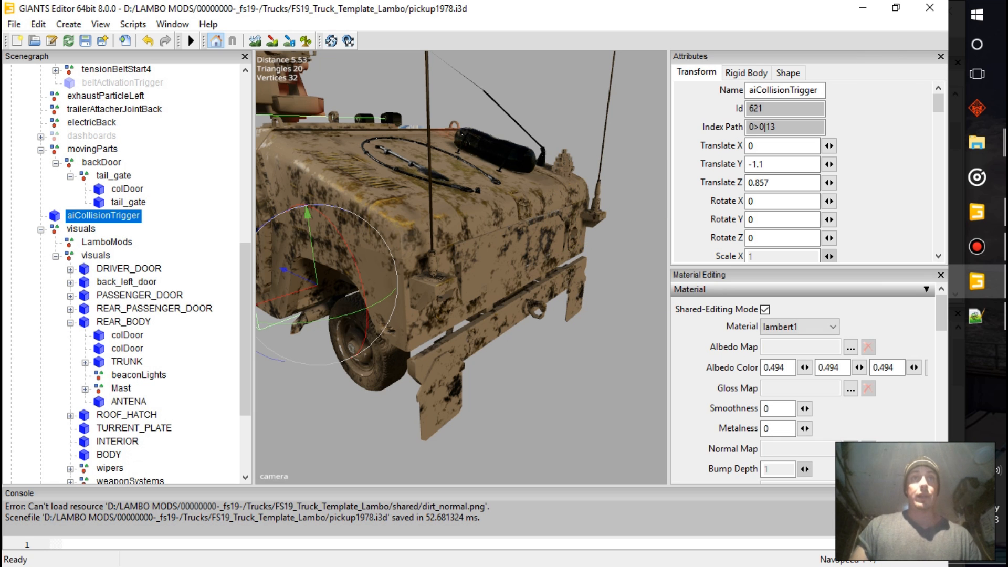
Collapse the inner visuals group and examine the colPart01 and colPart02 boxes in the collisions group
{"action": "scroll", "coordinate": [378, 241], "scroll_direction": "down", "scroll_amount": 8}
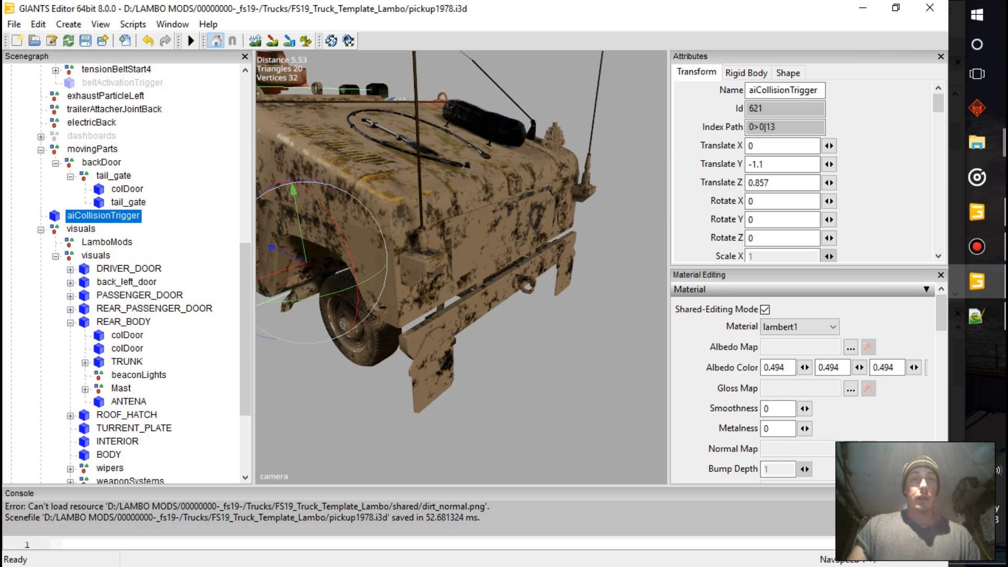
{"action": "middle_click_drag", "start_coordinate": [378, 242], "coordinate": [551, 234], "text": "alt"}
{"action": "left_click_drag", "start_coordinate": [430, 252], "coordinate": [557, 255], "text": "alt"}
{"action": "left_click", "coordinate": [557, 262]}
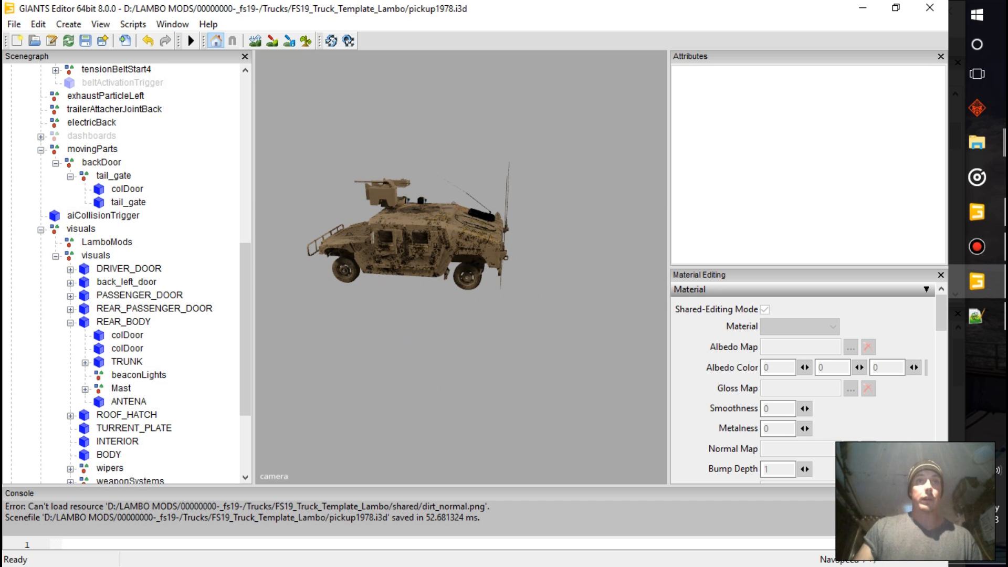
{"action": "left_click", "coordinate": [55, 257]}
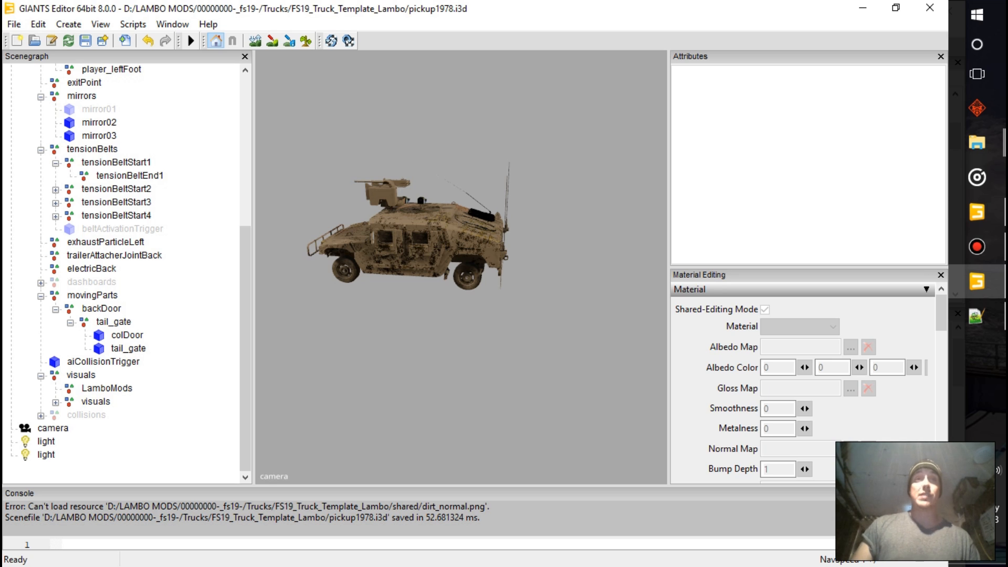
{"action": "scroll", "coordinate": [126, 273], "scroll_direction": "up", "scroll_amount": 2}
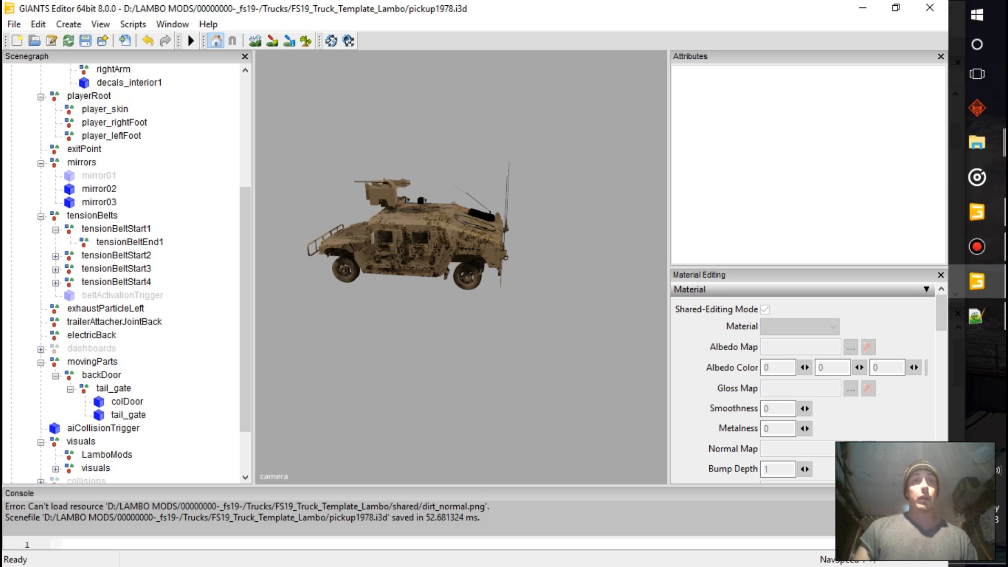
{"action": "scroll", "coordinate": [121, 273], "scroll_direction": "down", "scroll_amount": 2}
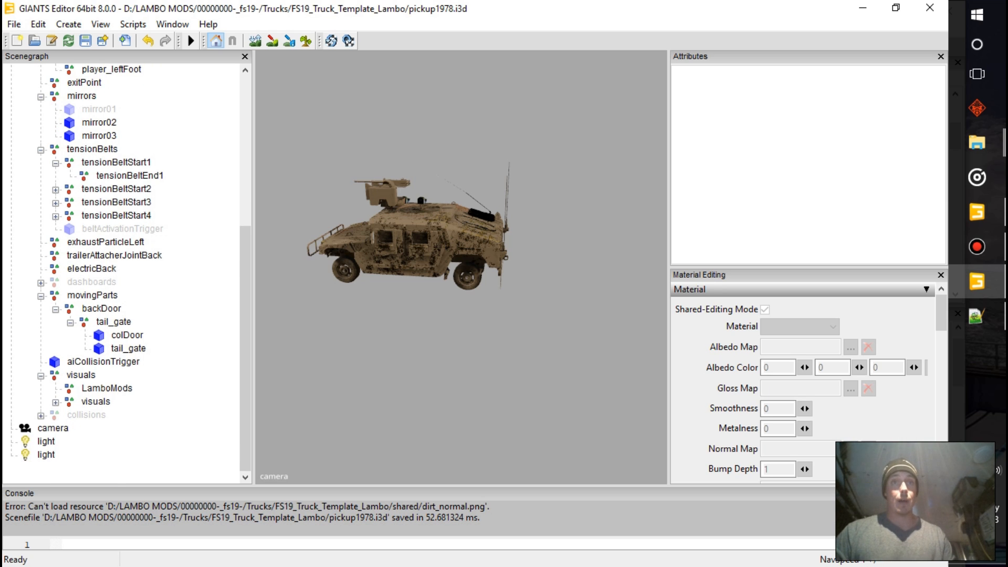
{"action": "left_click", "coordinate": [41, 415]}
{"action": "left_click", "coordinate": [101, 429]}
{"action": "left_click", "coordinate": [101, 441]}
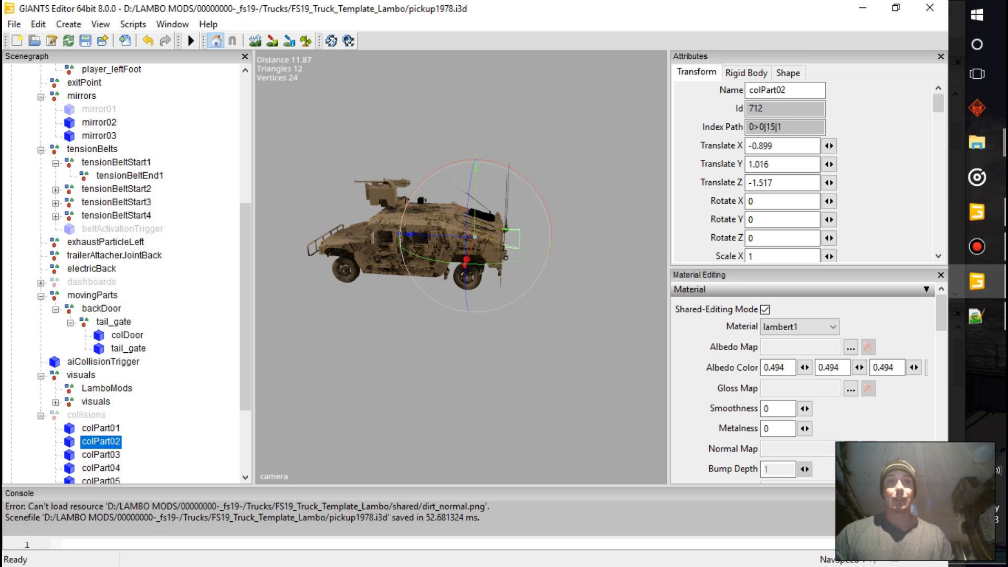
{"action": "left_click", "coordinate": [100, 428]}
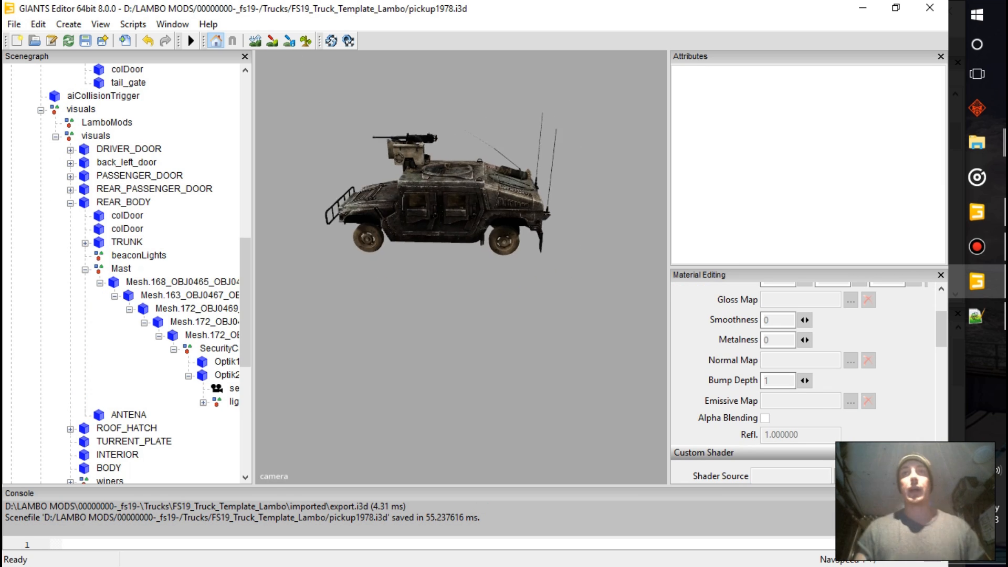
Check the dark-textured Humvee's body and cab from several distances and save the pickup1978.i3d scene
{"action": "scroll", "coordinate": [461, 267], "scroll_direction": "up", "scroll_amount": 15}
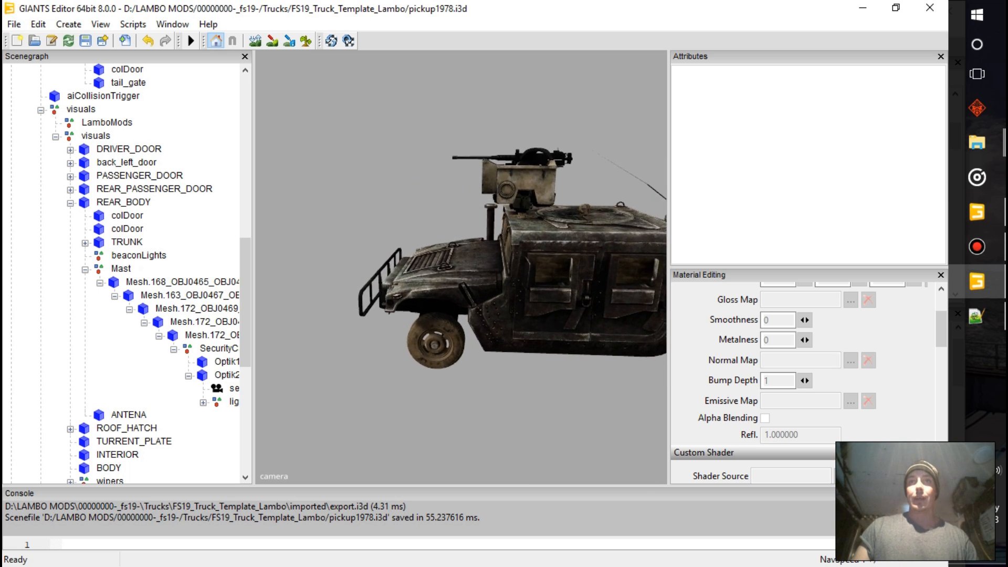
{"action": "scroll", "coordinate": [461, 268], "scroll_direction": "up", "scroll_amount": 10}
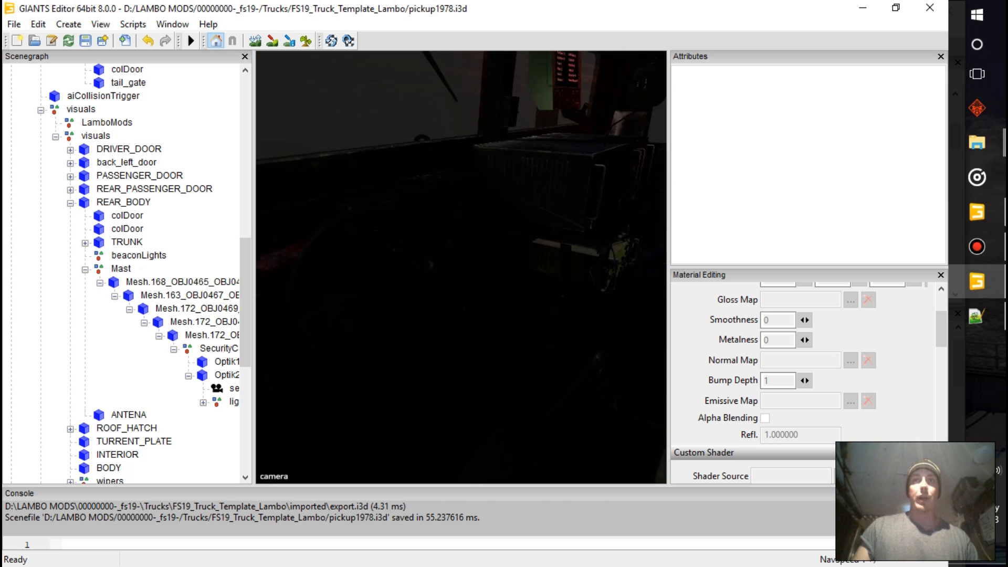
{"action": "scroll", "coordinate": [461, 268], "scroll_direction": "down", "scroll_amount": 20}
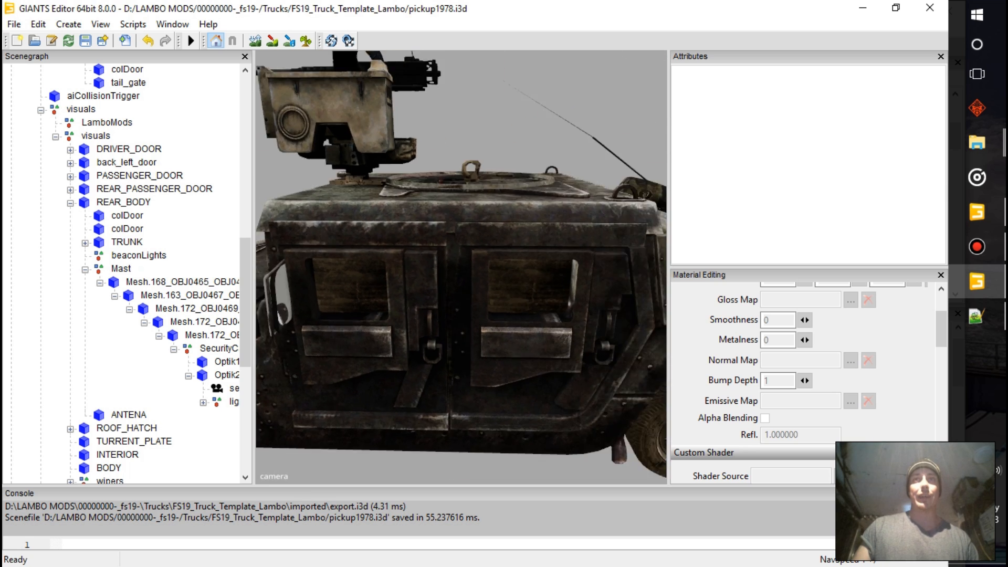
{"action": "left_click_drag", "start_coordinate": [461, 268], "coordinate": [512, 272], "text": "alt"}
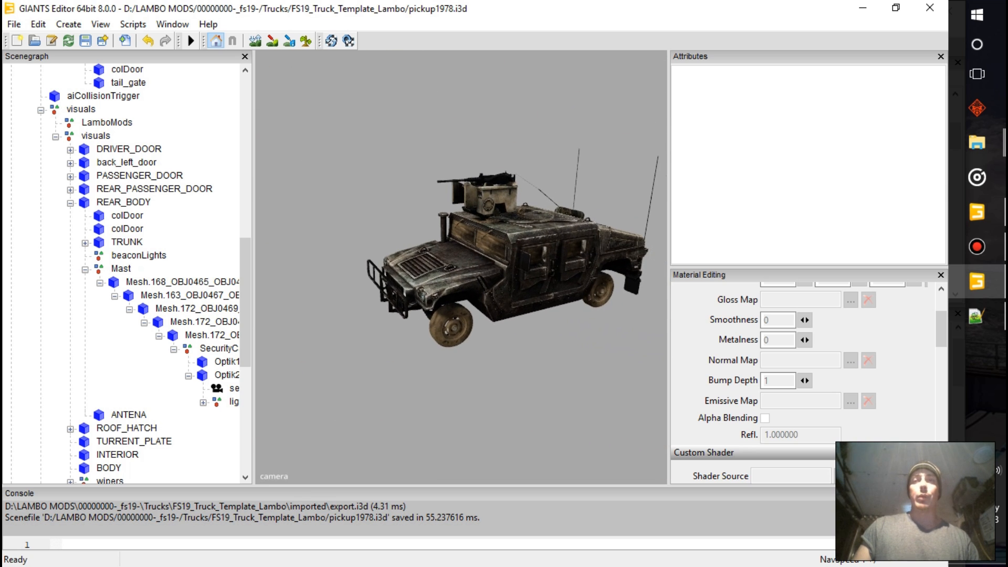
{"action": "left_click", "coordinate": [85, 40]}
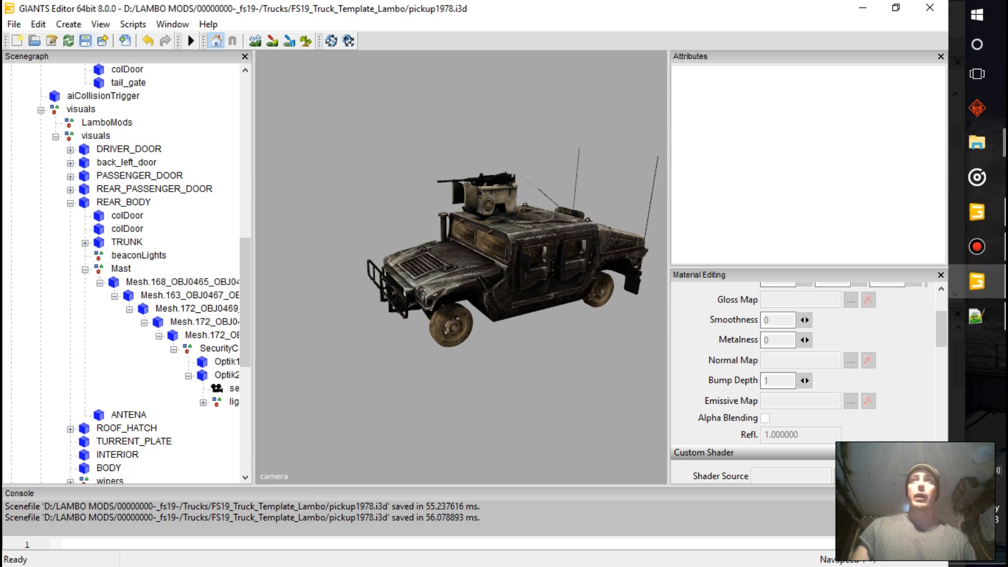
Switch to the FS19_Truck_Template_Lambo folder in File Explorer and open modDesc.xml in Notepad++
{"action": "left_click", "coordinate": [976, 142]}
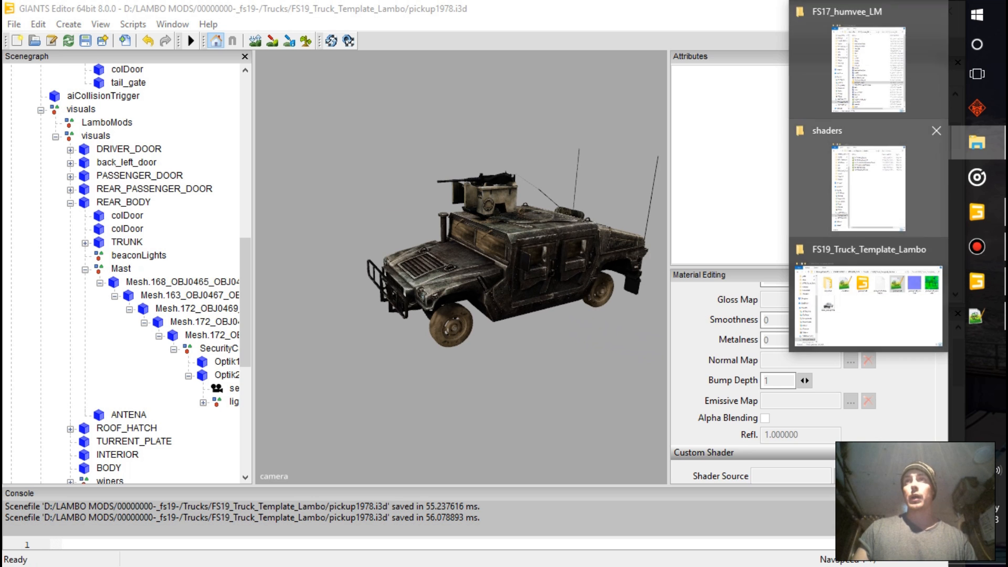
{"action": "left_click", "coordinate": [869, 305]}
{"action": "left_click", "coordinate": [350, 246]}
{"action": "double_click", "coordinate": [351, 247]}
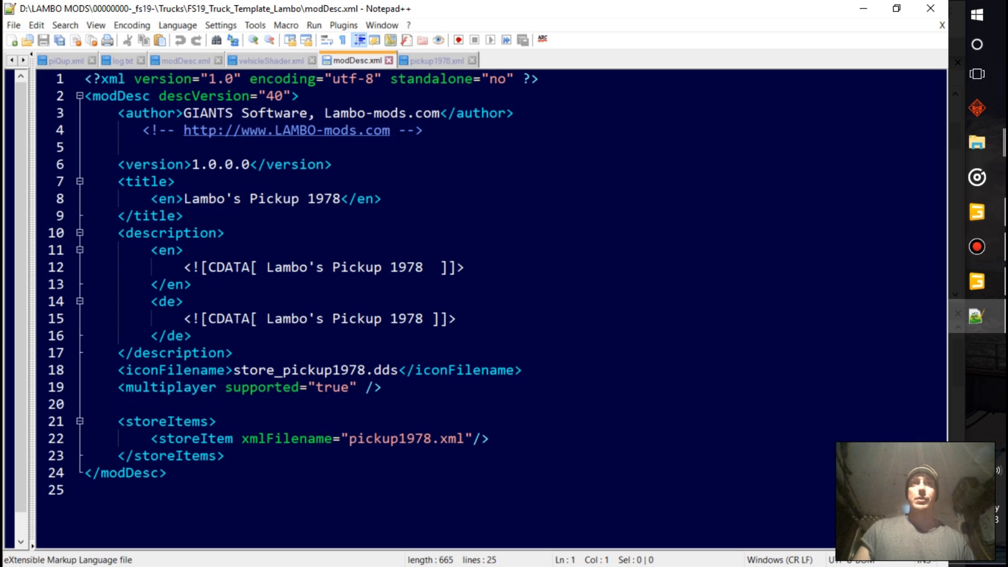
Replace the English title in modDesc.xml with "Military Humvee"
{"action": "left_click_drag", "start_coordinate": [183, 198], "coordinate": [341, 199]}
{"action": "type", "text": "Hu"}
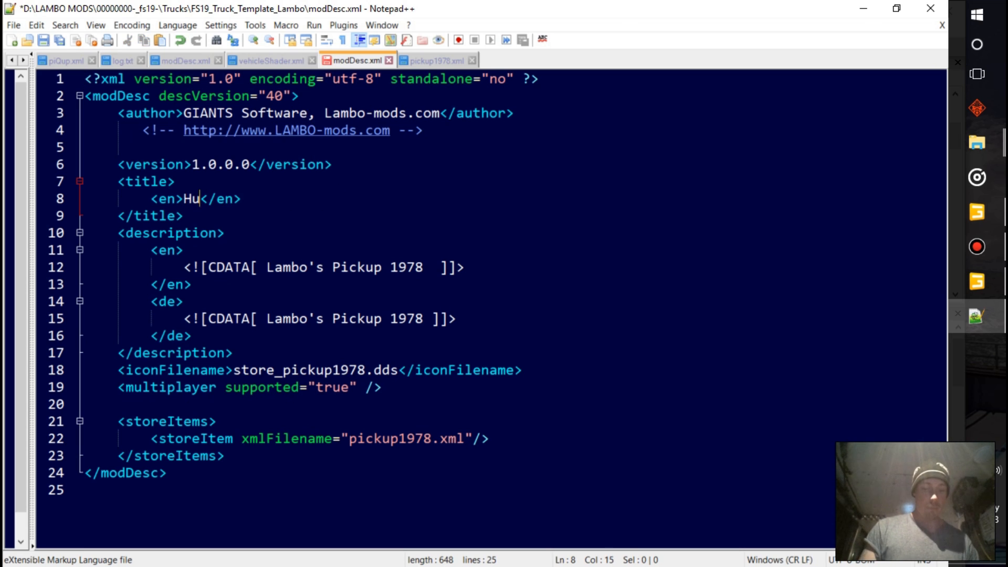
{"action": "type", "text": "mvee"}
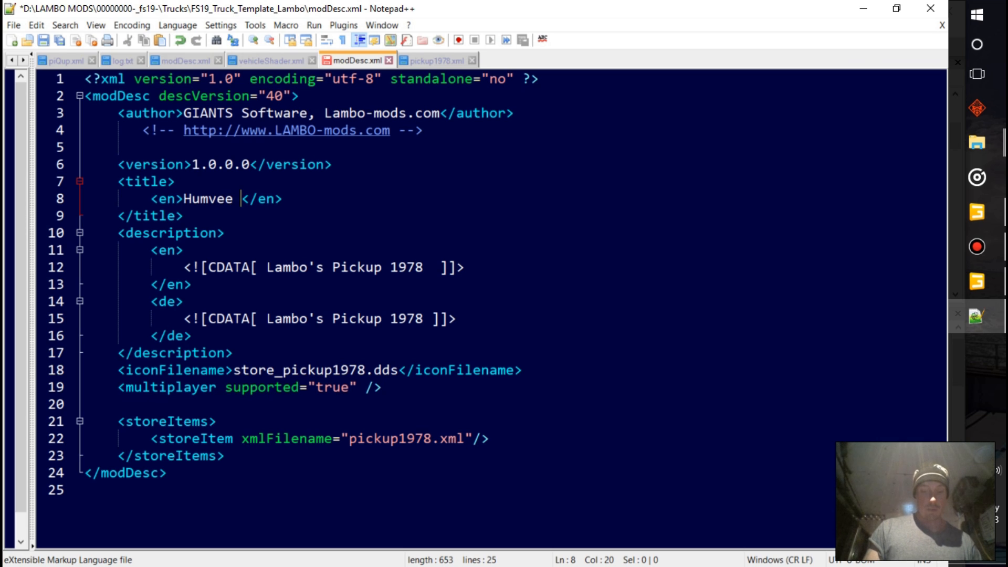
{"action": "key", "text": "Left"}
{"action": "key", "text": "Left"}
{"action": "key", "text": "Left"}
{"action": "key", "text": "Left"}
{"action": "key", "text": "Left"}
{"action": "key", "text": "Left"}
{"action": "key", "text": "Left"}
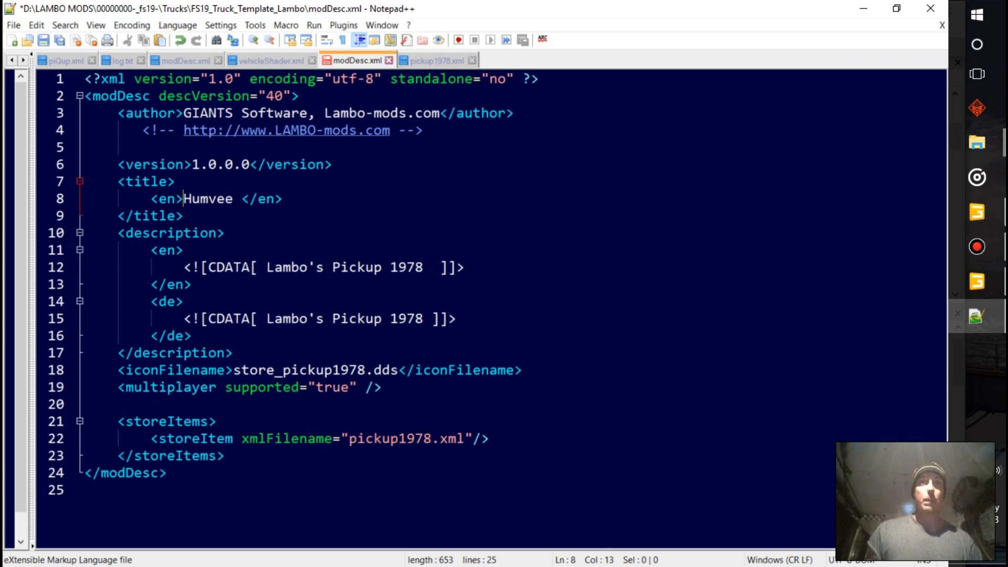
{"action": "type", "text": "Militar"}
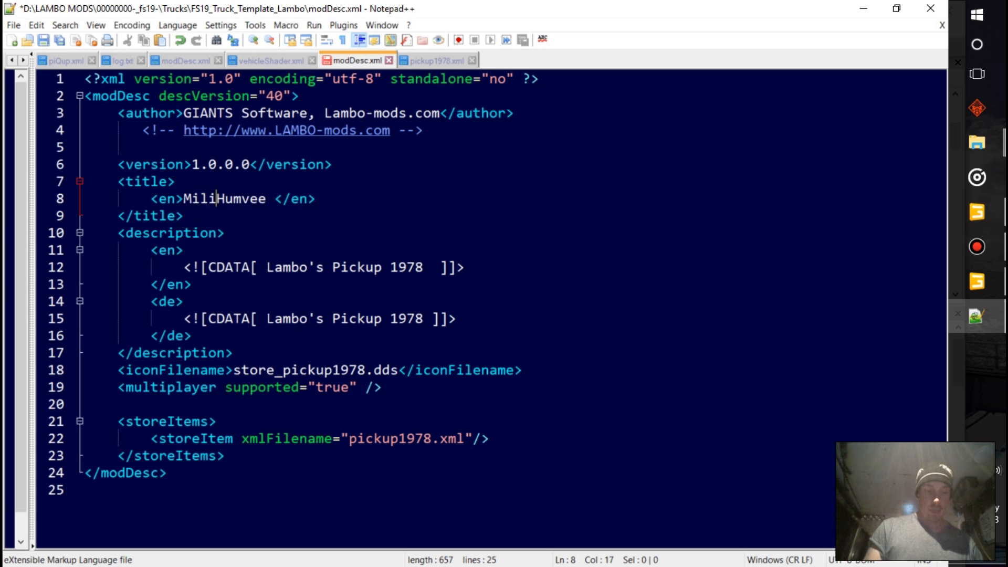
{"action": "type", "text": "y"}
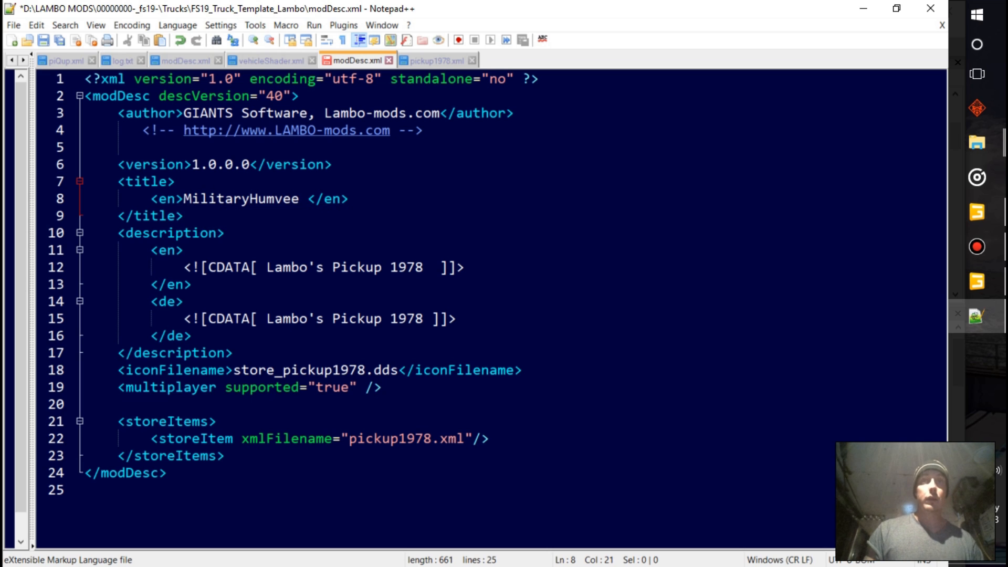
Copy the new title over the English description text so it reads "Military Humvee", removing the leftover 8
{"action": "left_click_drag", "start_coordinate": [184, 199], "coordinate": [316, 199]}
{"action": "key", "text": "ctrl+c"}
{"action": "left_click_drag", "start_coordinate": [257, 267], "coordinate": [423, 267]}
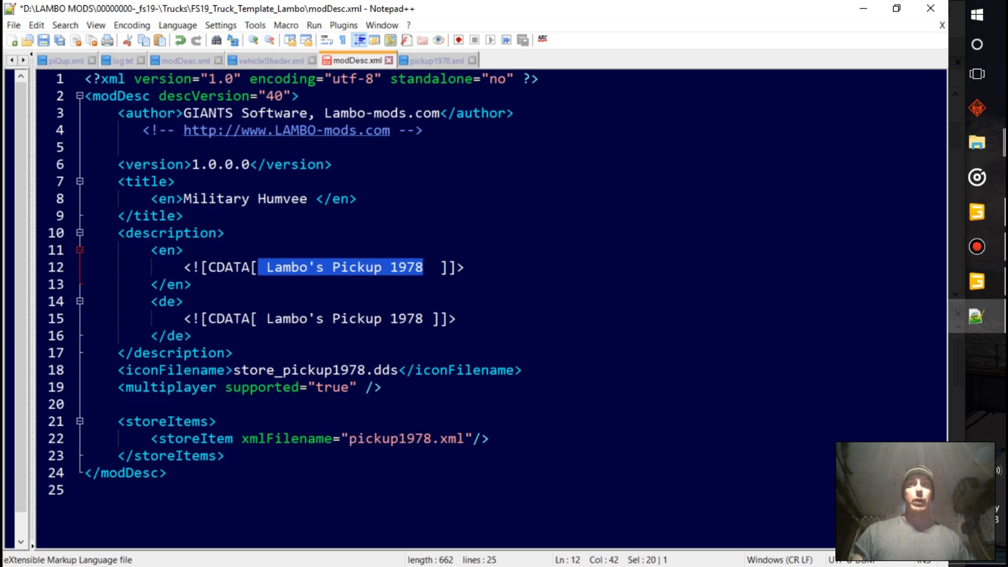
{"action": "key", "text": "ctrl+v"}
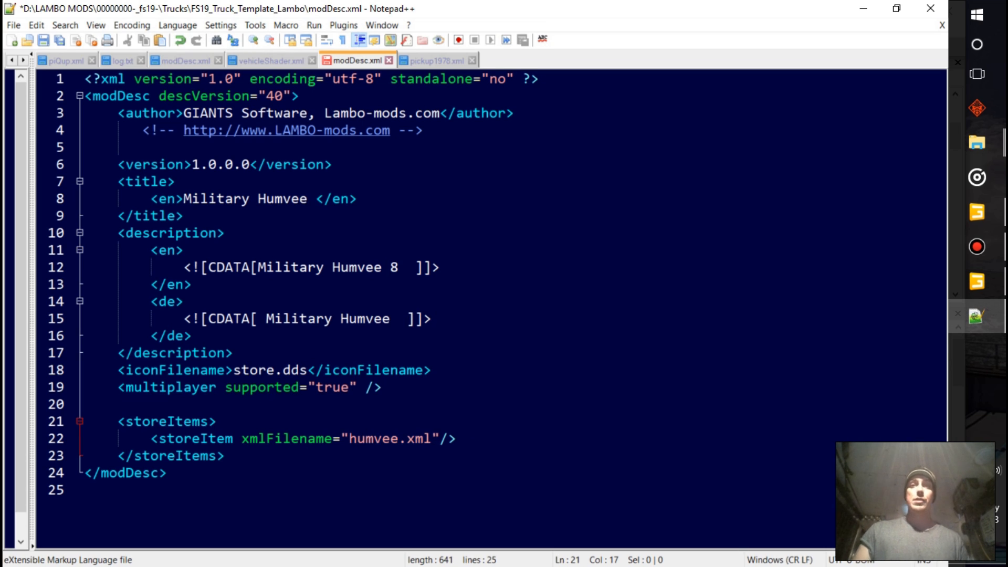
{"action": "left_click", "coordinate": [407, 267]}
{"action": "key", "text": "Left"}
{"action": "key", "text": "BackSpace"}
{"action": "left_click", "coordinate": [192, 336]}
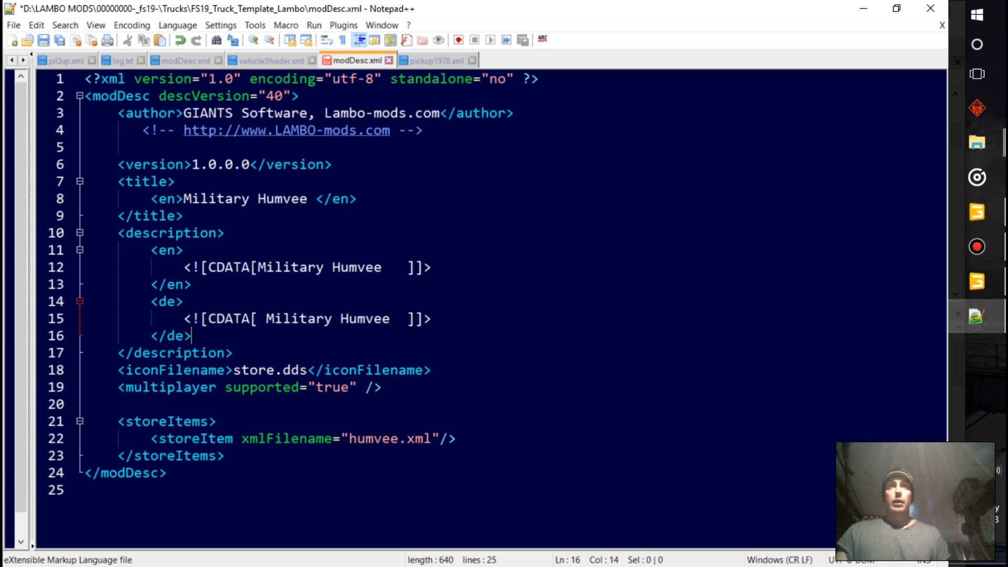
Check the store.dds entry of the iconFilename line and save modDesc.xml
{"action": "left_click_drag", "start_coordinate": [126, 370], "coordinate": [315, 388]}
{"action": "left_click", "coordinate": [274, 370]}
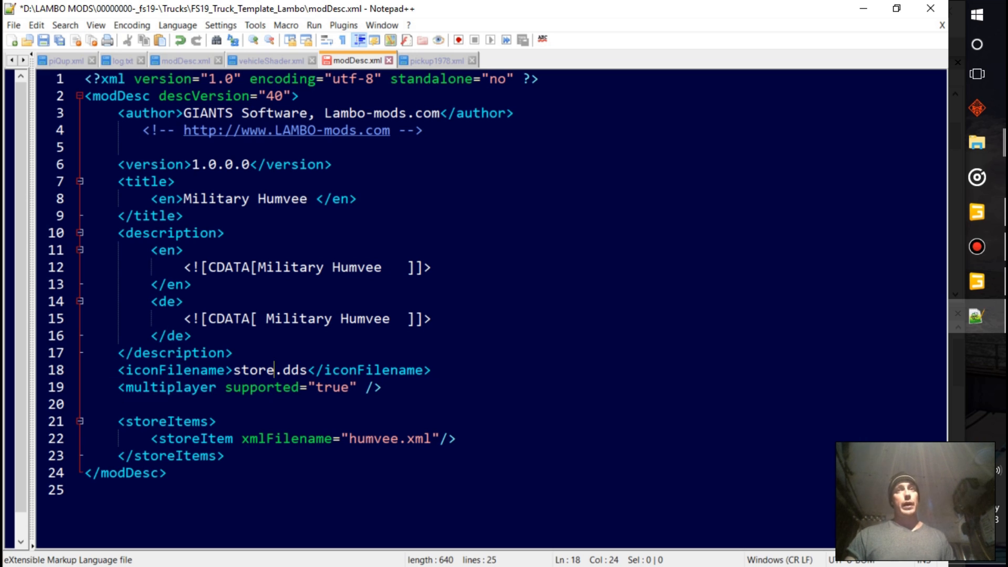
{"action": "key", "text": "ctrl+s"}
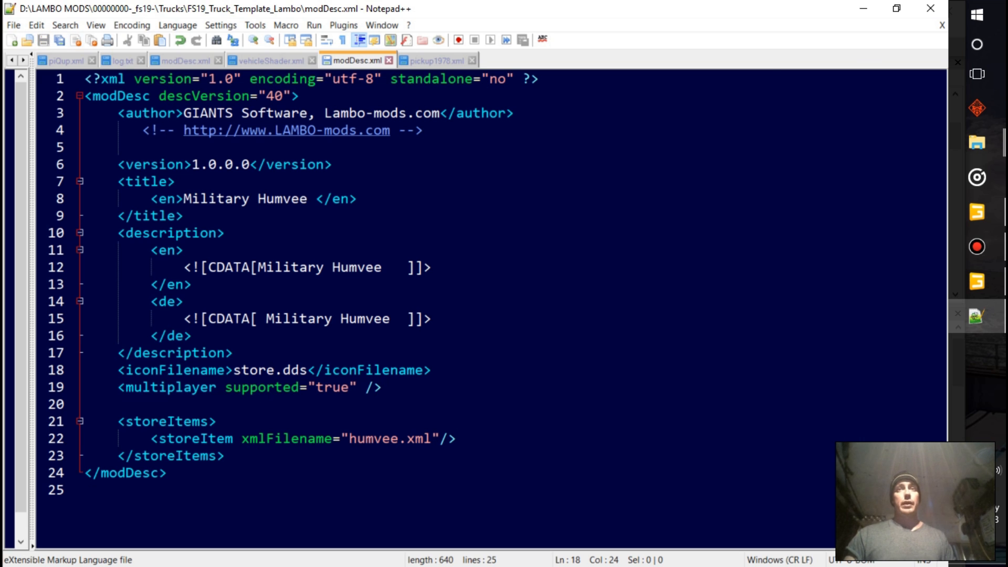
Switch to pickup1978.xml and review the storeData section at the beginning of the file
{"action": "left_click", "coordinate": [424, 60]}
{"action": "scroll", "coordinate": [485, 309], "scroll_direction": "up", "scroll_amount": 2}
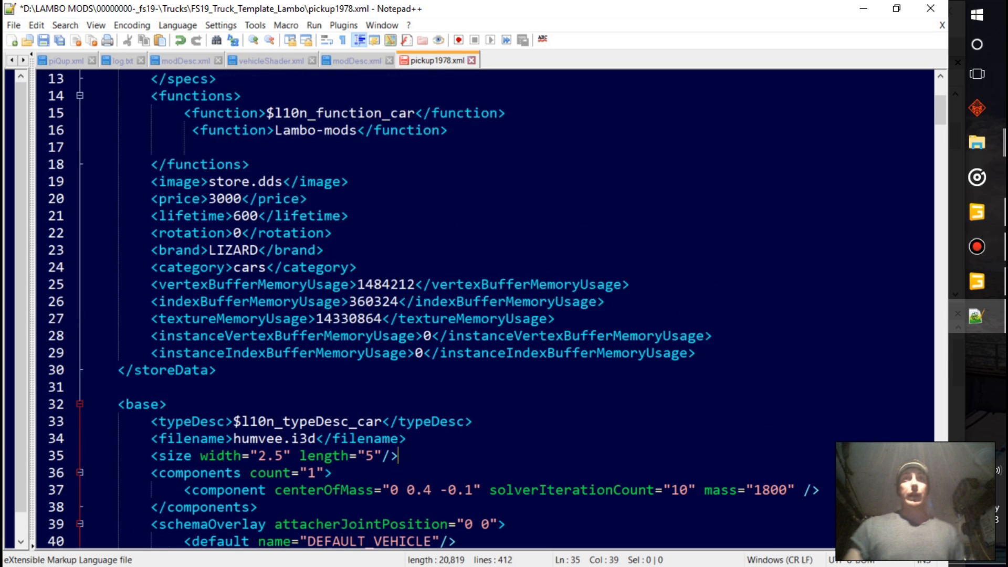
{"action": "scroll", "coordinate": [486, 310], "scroll_direction": "up", "scroll_amount": 2}
{"action": "scroll", "coordinate": [486, 309], "scroll_direction": "up", "scroll_amount": 1}
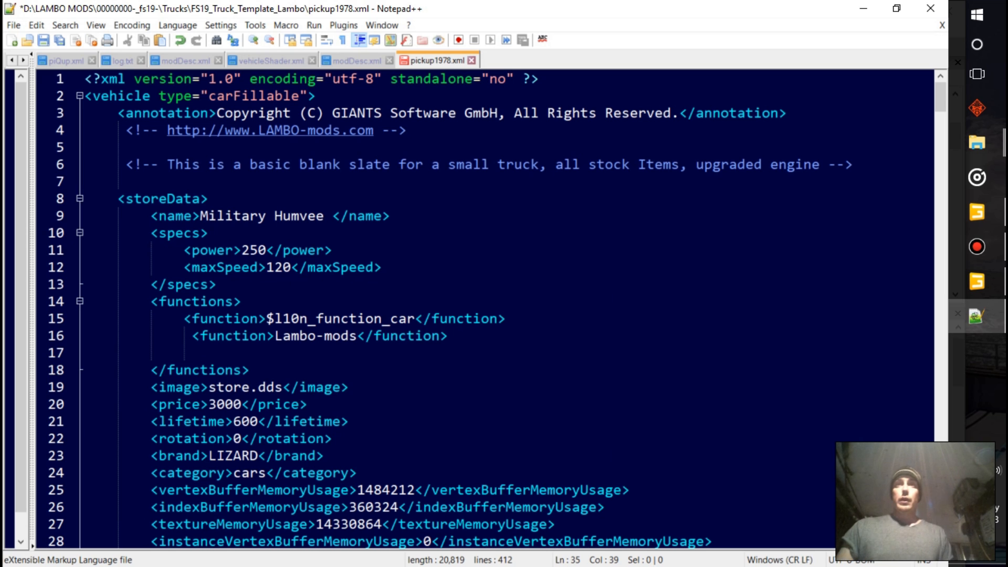
Check the filename line in the XML's base section and save the GIANTS Editor scene as humvee.i3d in the FS19_Truck_Template_Lambo folder
{"action": "scroll", "coordinate": [485, 309], "scroll_direction": "down", "scroll_amount": 2}
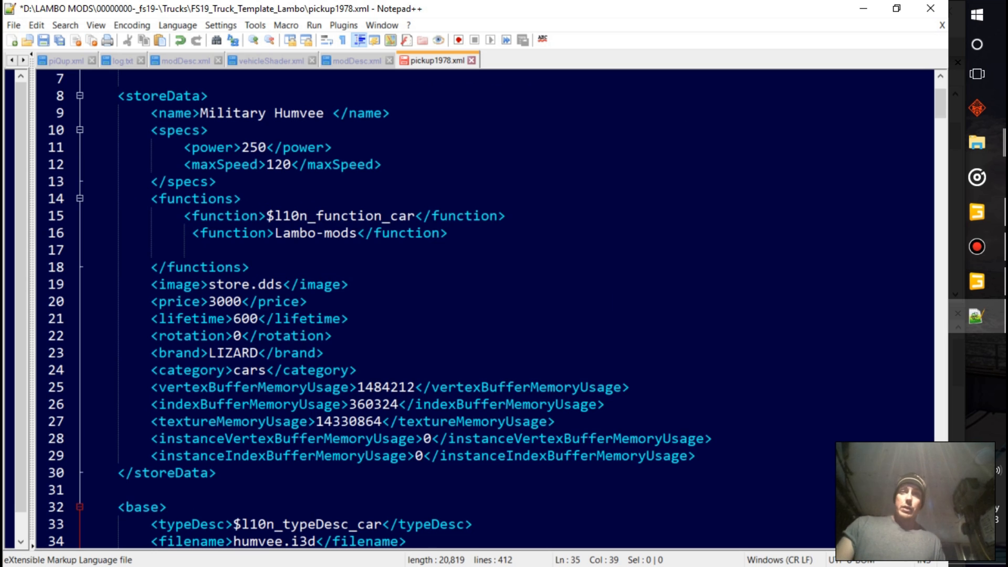
{"action": "scroll", "coordinate": [486, 309], "scroll_direction": "down", "scroll_amount": 3}
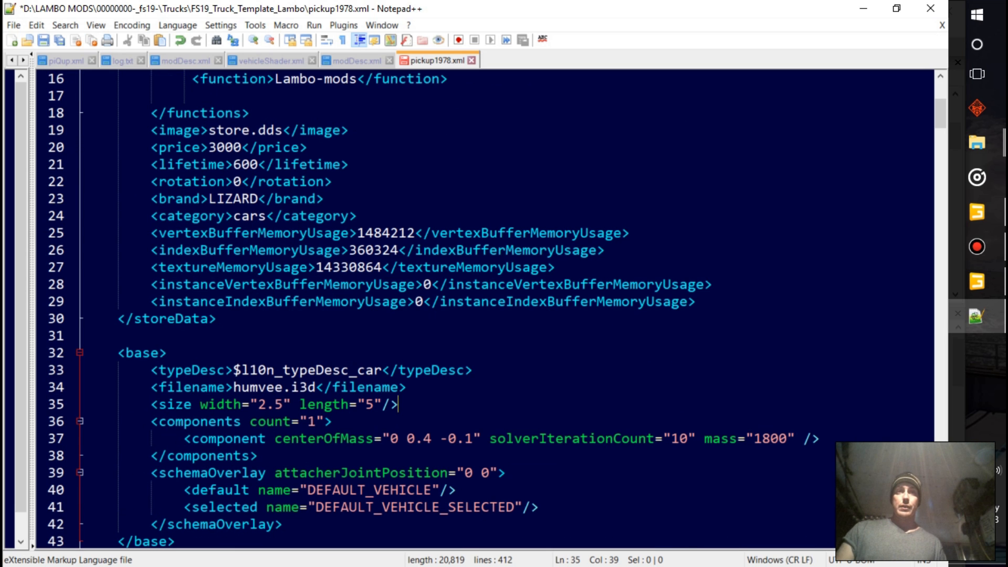
{"action": "scroll", "coordinate": [485, 310], "scroll_direction": "down", "scroll_amount": 1}
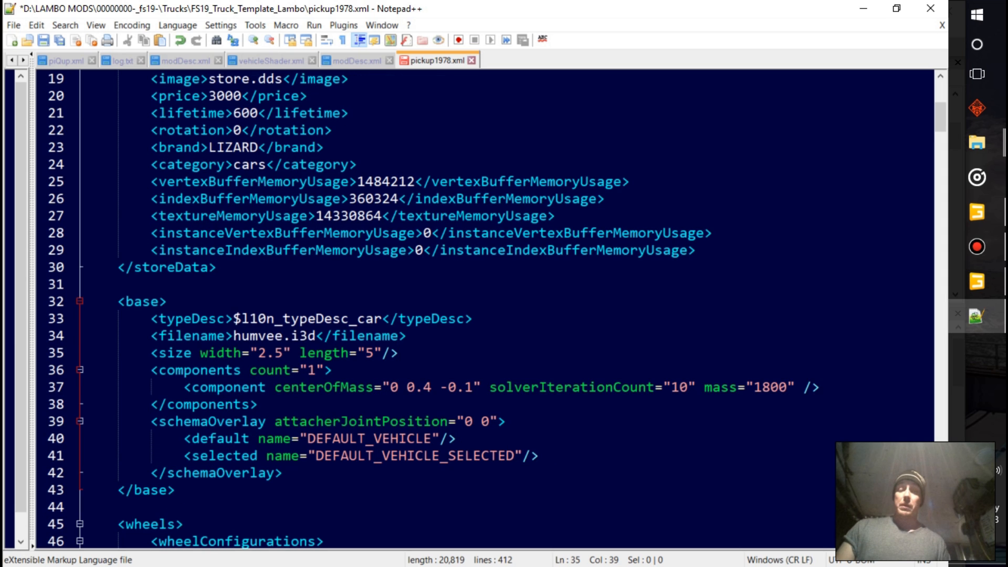
{"action": "left_click_drag", "start_coordinate": [150, 336], "coordinate": [406, 336]}
{"action": "left_click", "coordinate": [976, 282]}
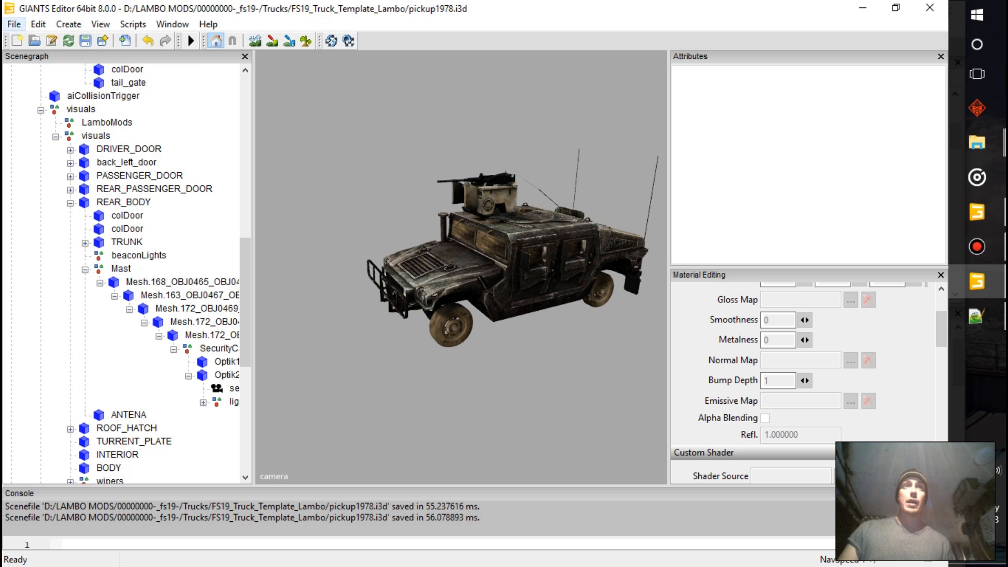
{"action": "key", "text": "alt+f"}
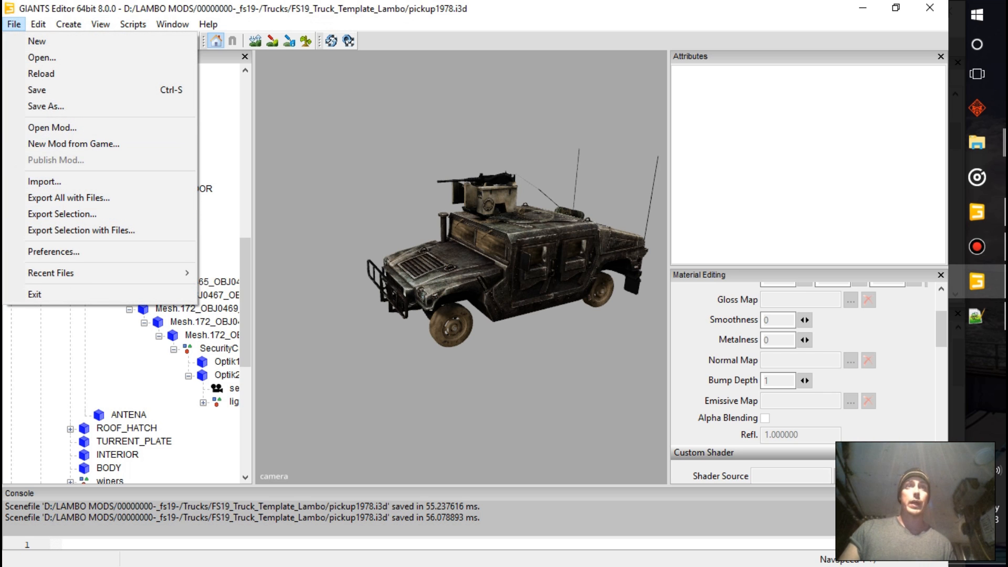
{"action": "left_click", "coordinate": [47, 106]}
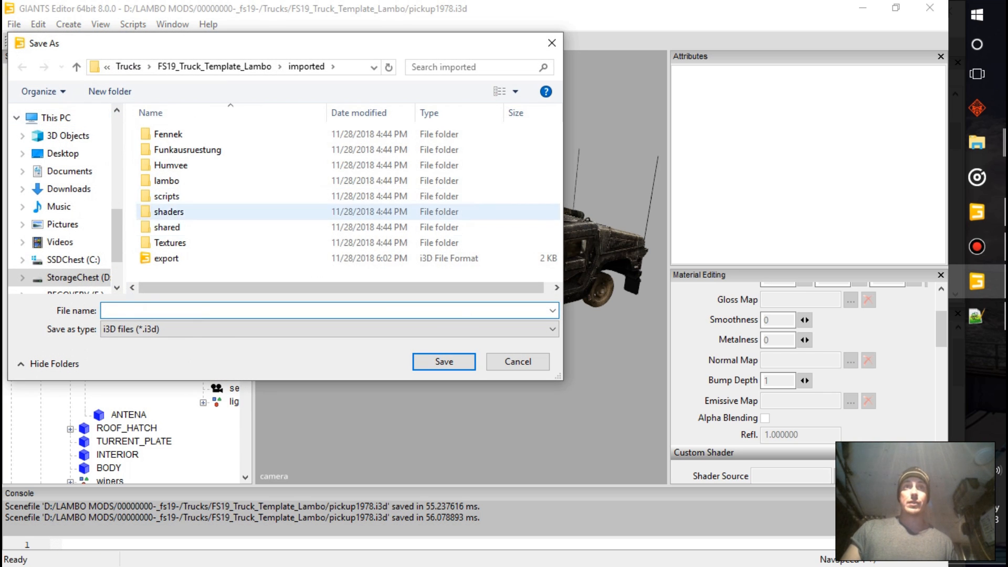
{"action": "left_click", "coordinate": [214, 66]}
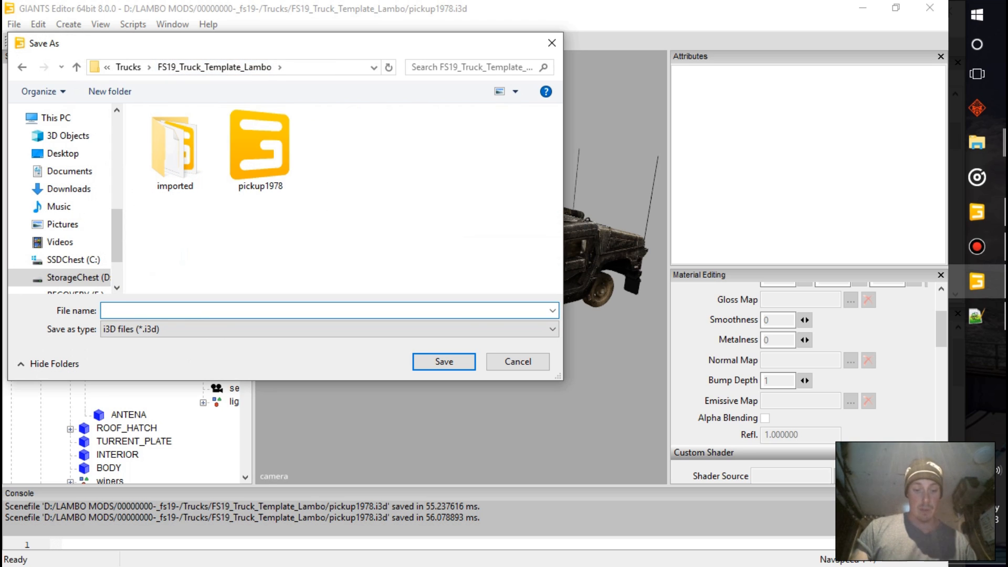
{"action": "type", "text": "humvee"}
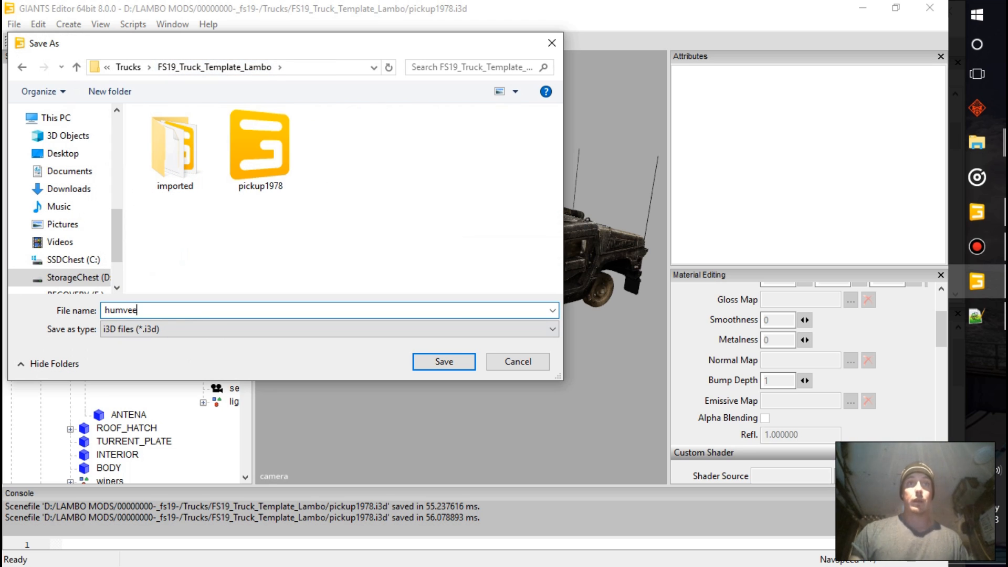
{"action": "left_click", "coordinate": [444, 361]}
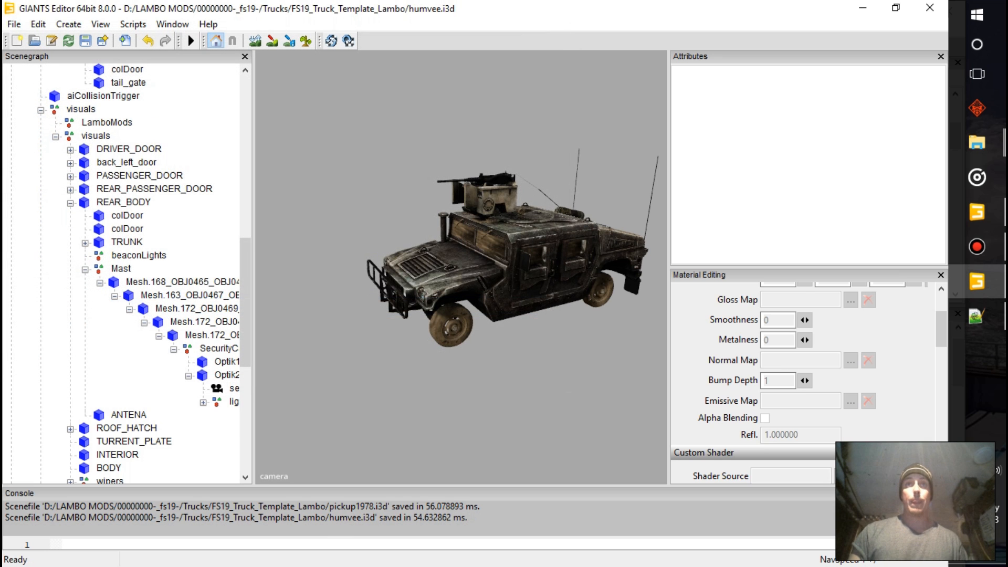
Switch back to pickup1978.xml in Notepad++ and review the base section and the wheelConfigurations block
{"action": "mouse_move", "coordinate": [976, 143]}
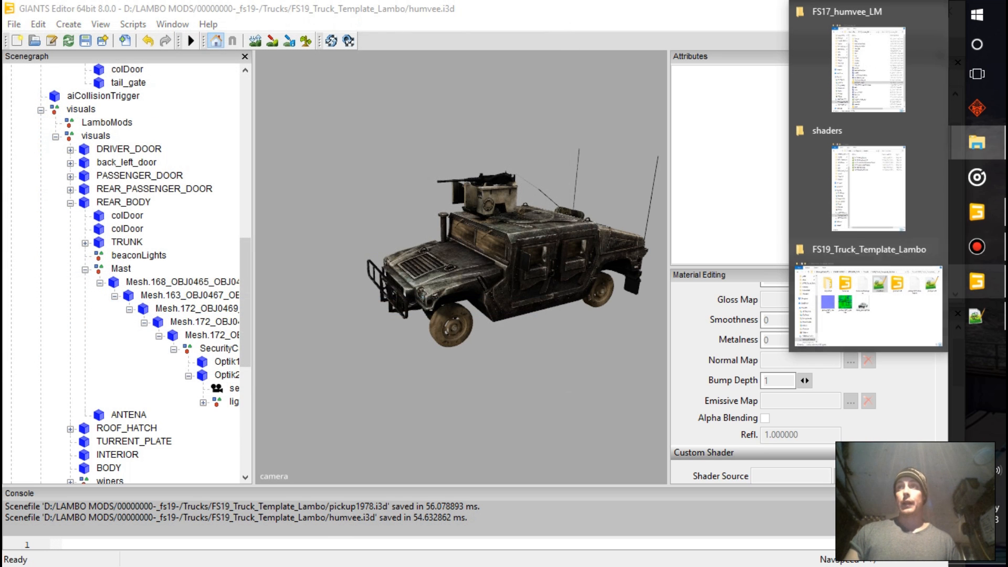
{"action": "left_click", "coordinate": [977, 316]}
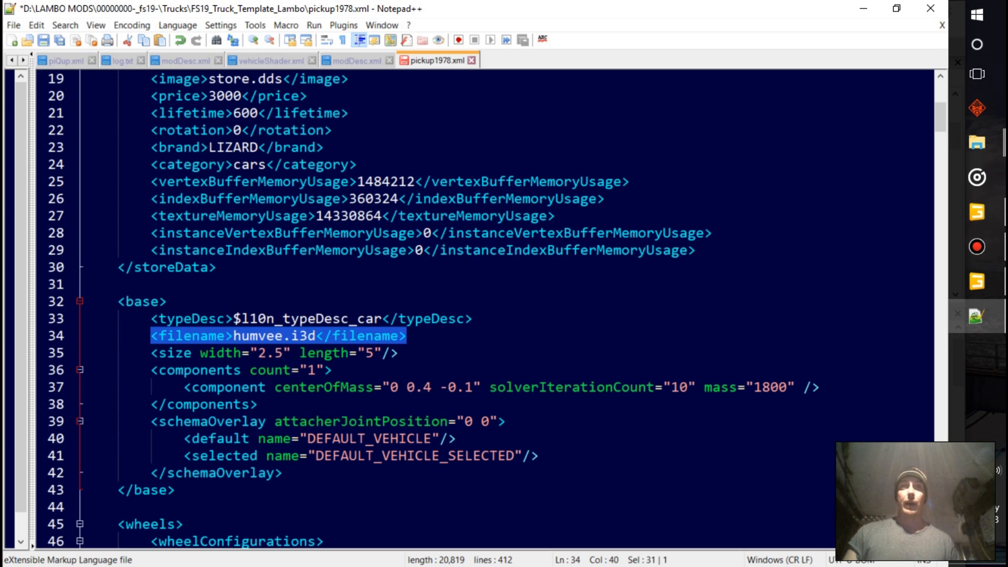
{"action": "left_click", "coordinate": [283, 336]}
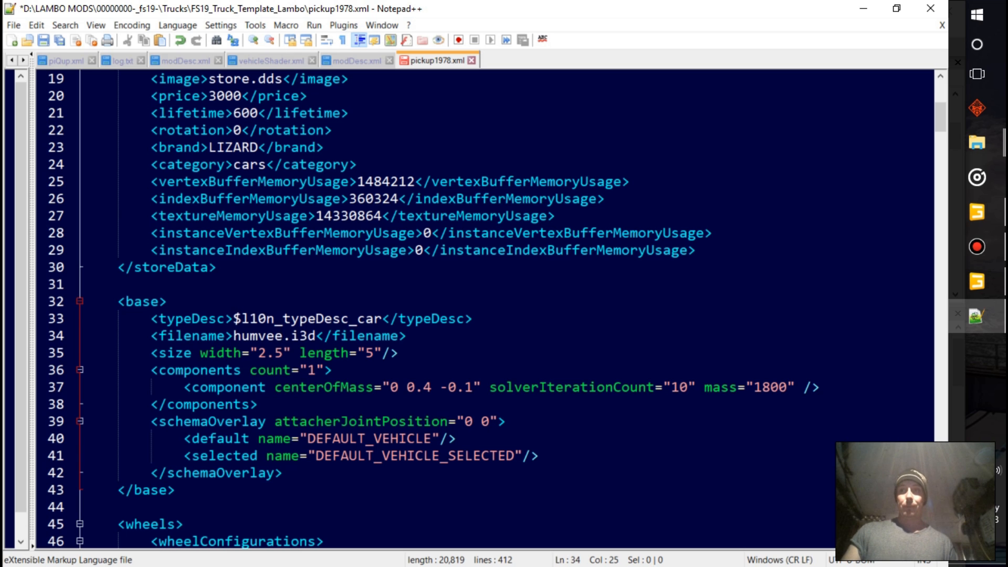
{"action": "scroll", "coordinate": [488, 310], "scroll_direction": "down", "scroll_amount": 2}
{"action": "scroll", "coordinate": [488, 310], "scroll_direction": "down", "scroll_amount": 5}
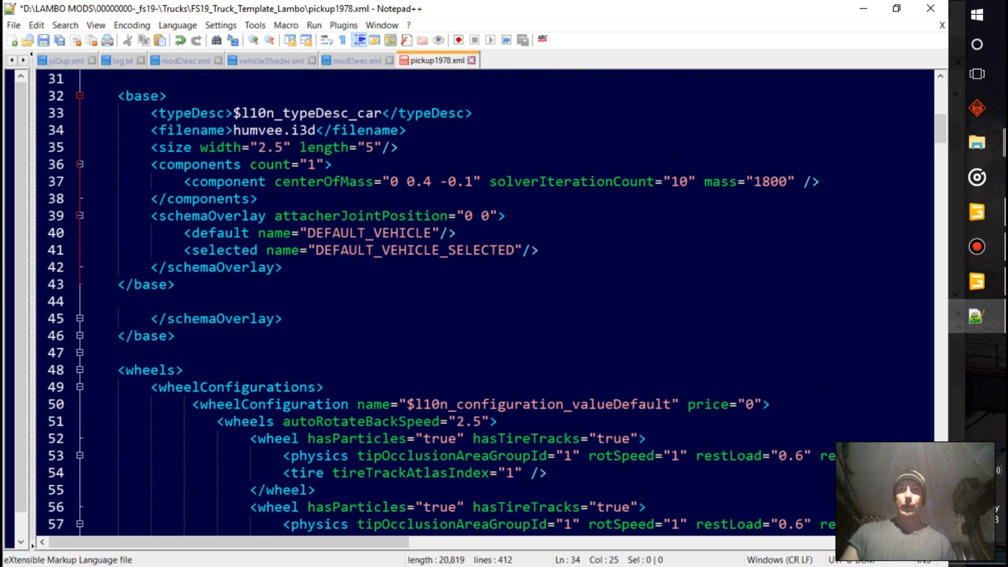
{"action": "scroll", "coordinate": [489, 310], "scroll_direction": "down", "scroll_amount": 2}
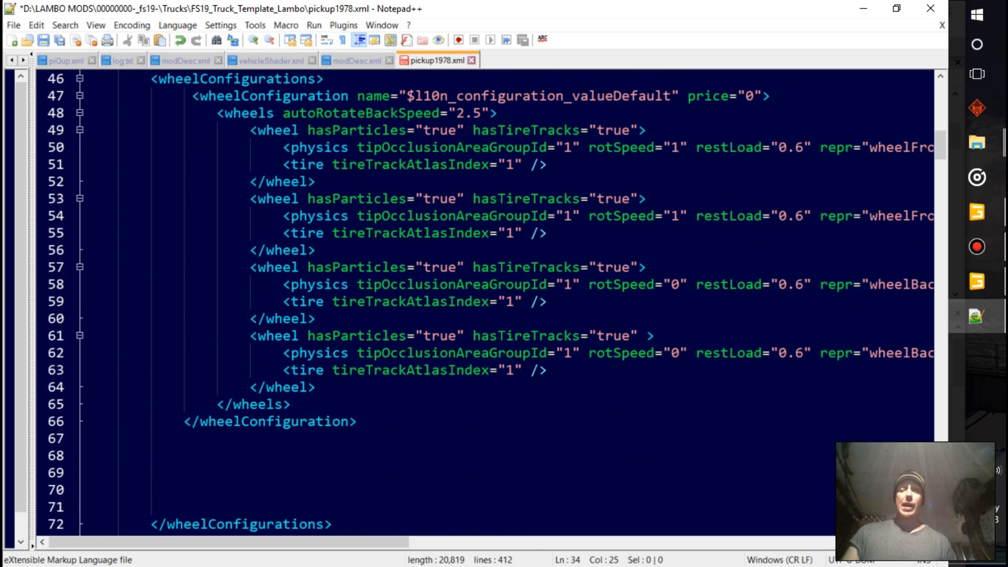
{"action": "scroll", "coordinate": [488, 309], "scroll_direction": "up", "scroll_amount": 3}
{"action": "scroll", "coordinate": [489, 309], "scroll_direction": "down", "scroll_amount": 3}
{"action": "left_click_drag", "start_coordinate": [356, 421], "coordinate": [176, 284]}
{"action": "left_click", "coordinate": [341, 370]}
{"action": "scroll", "coordinate": [341, 370], "scroll_direction": "down", "scroll_amount": 1}
{"action": "scroll", "coordinate": [340, 371], "scroll_direction": "up", "scroll_amount": 5}
{"action": "scroll", "coordinate": [340, 370], "scroll_direction": "down", "scroll_amount": 8}
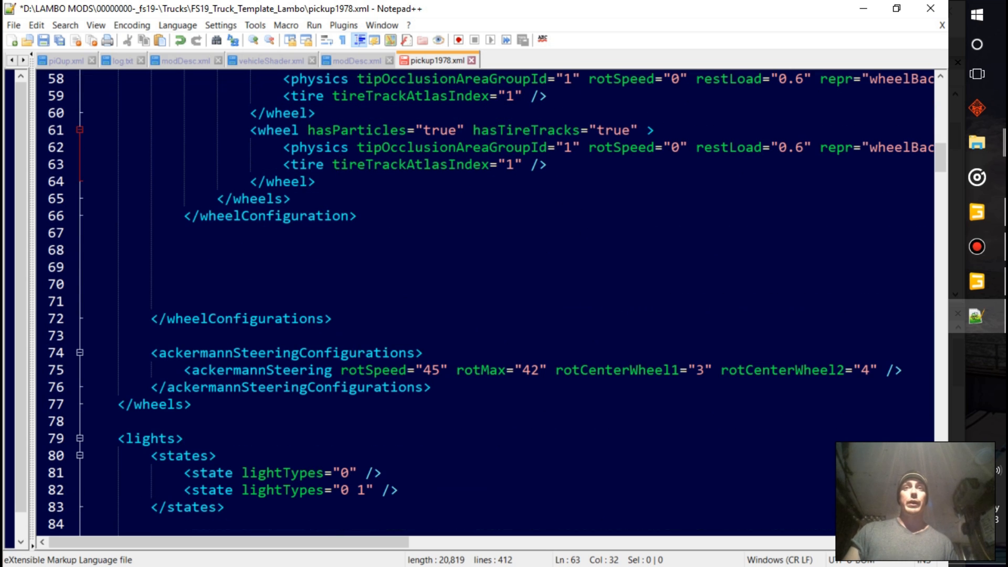
Look over the ackermannSteering and realLights entries and collapse the whole lights section
{"action": "scroll", "coordinate": [341, 370], "scroll_direction": "down", "scroll_amount": 2}
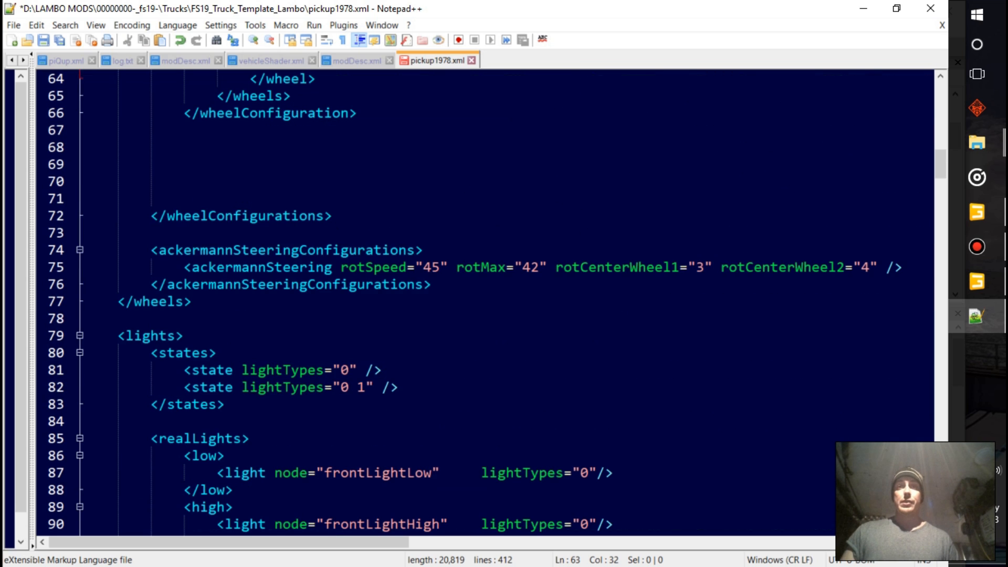
{"action": "scroll", "coordinate": [341, 370], "scroll_direction": "down", "scroll_amount": 2}
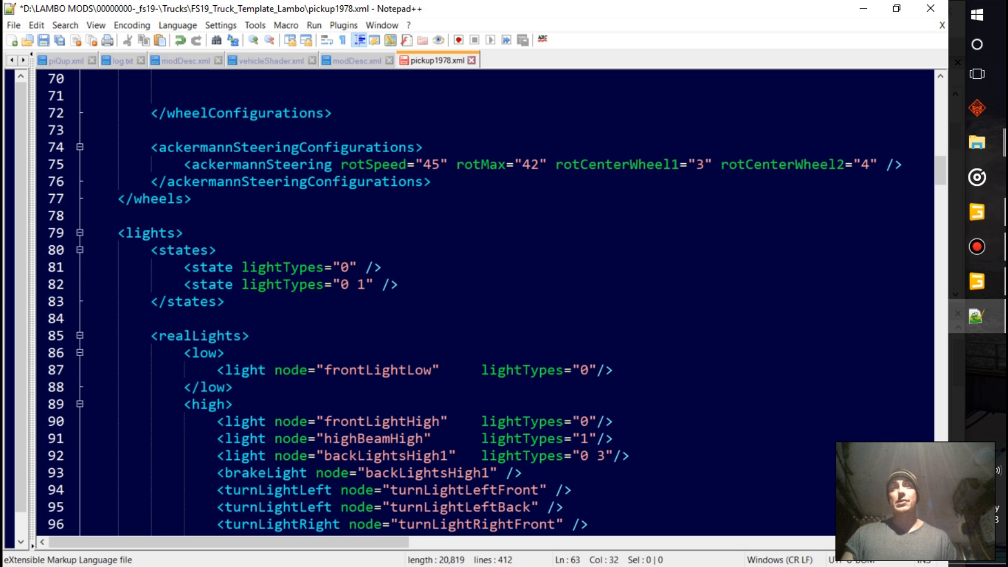
{"action": "scroll", "coordinate": [472, 304], "scroll_direction": "down", "scroll_amount": 2}
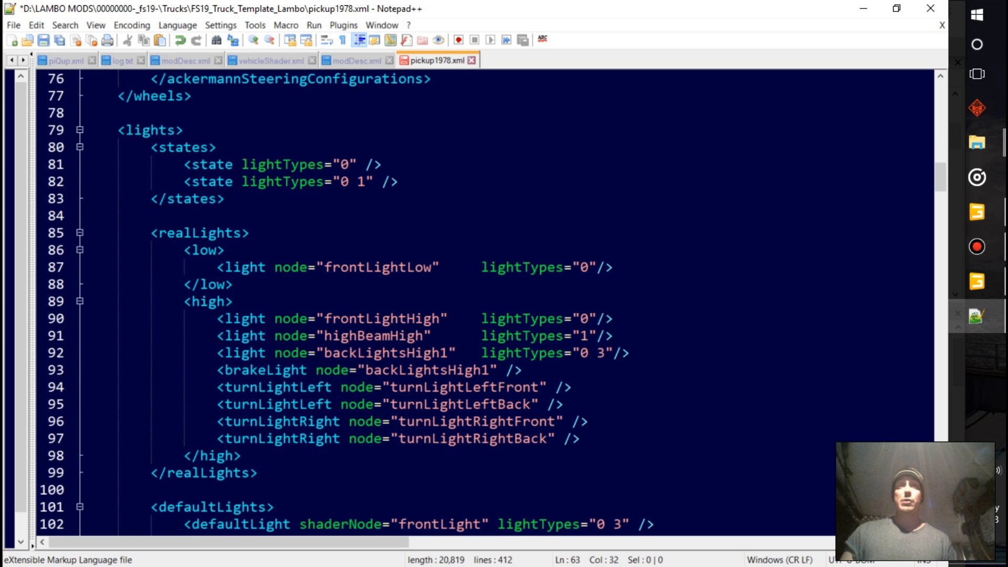
{"action": "scroll", "coordinate": [473, 304], "scroll_direction": "up", "scroll_amount": 3}
{"action": "left_click_drag", "start_coordinate": [109, 284], "coordinate": [216, 300]}
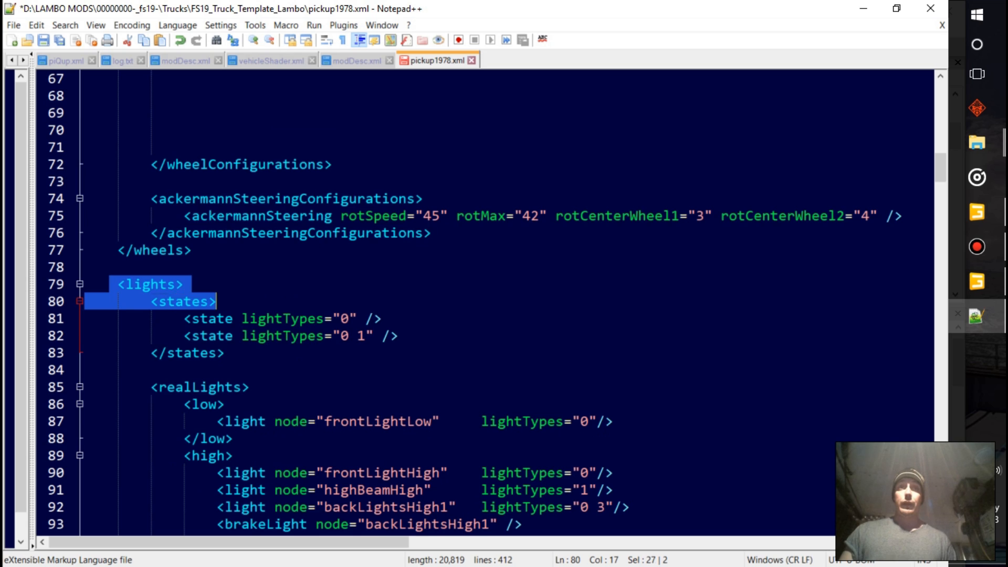
{"action": "scroll", "coordinate": [217, 301], "scroll_direction": "down", "scroll_amount": 1}
{"action": "left_click", "coordinate": [80, 233]}
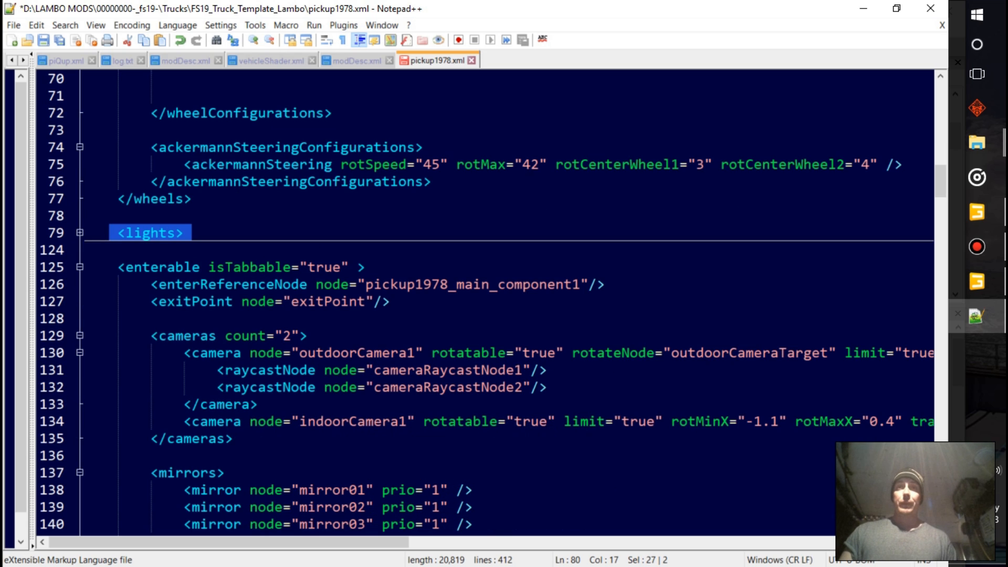
Set the enterReferenceNode line apart with blank lines and add the comment "<!-- must match in i3d-->" directly above it
{"action": "left_click", "coordinate": [349, 284]}
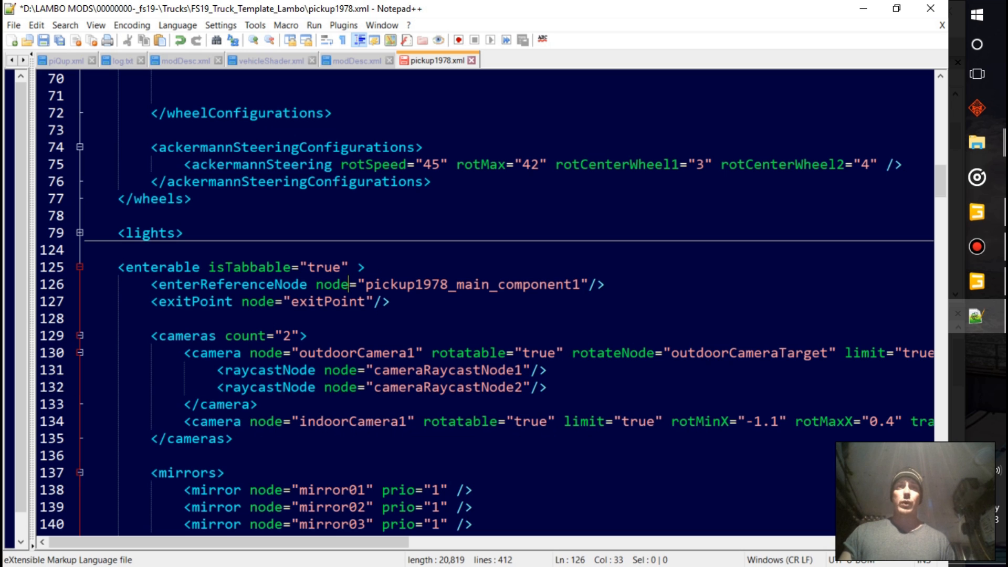
{"action": "left_click", "coordinate": [143, 301]}
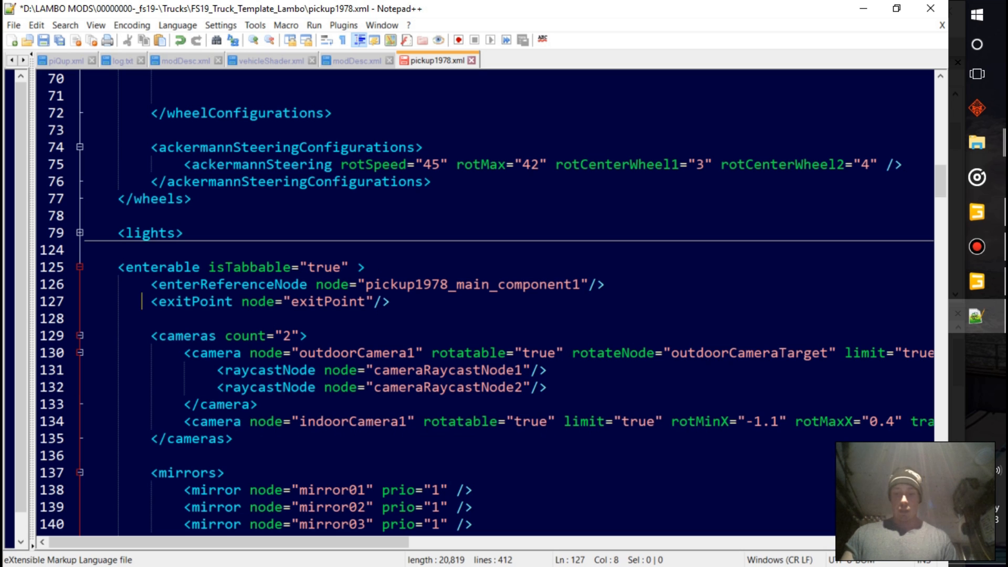
{"action": "key", "text": "Return"}
{"action": "key", "text": "Return"}
{"action": "key", "text": "Return"}
{"action": "key", "text": "Return"}
{"action": "left_click", "coordinate": [151, 284]}
{"action": "key", "text": "Return"}
{"action": "key", "text": "Return"}
{"action": "key", "text": "Return"}
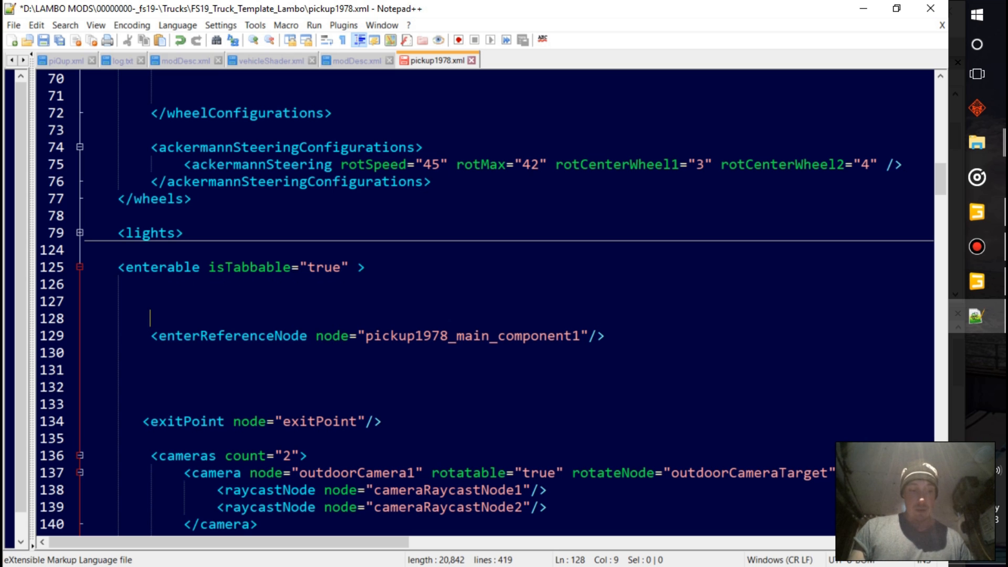
{"action": "type", "text": "<!-- must match in i3d-->"}
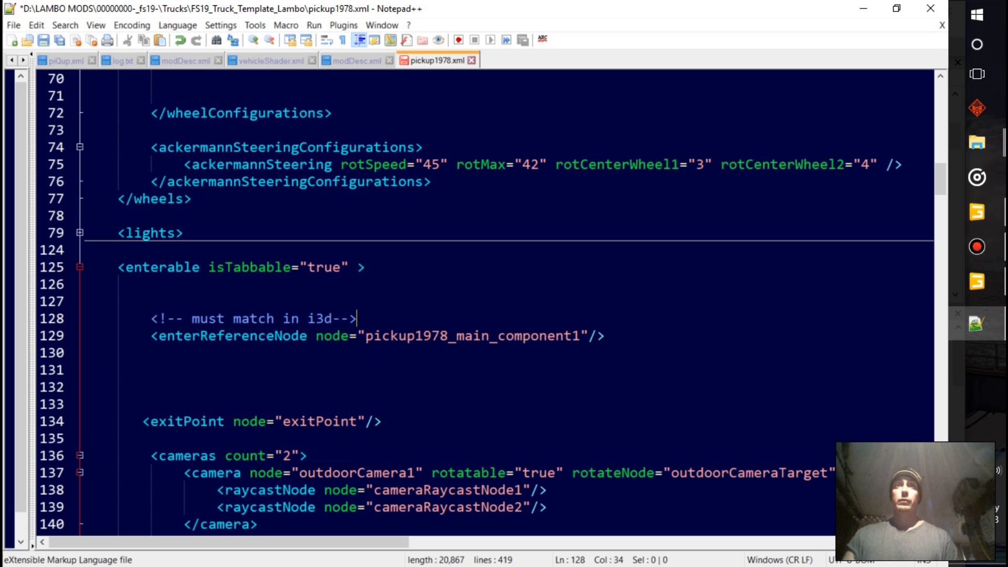
Remove the pickup1978_ prefix from the enterReferenceNode value so the node reads main_component1
{"action": "left_click_drag", "start_coordinate": [457, 335], "coordinate": [374, 335]}
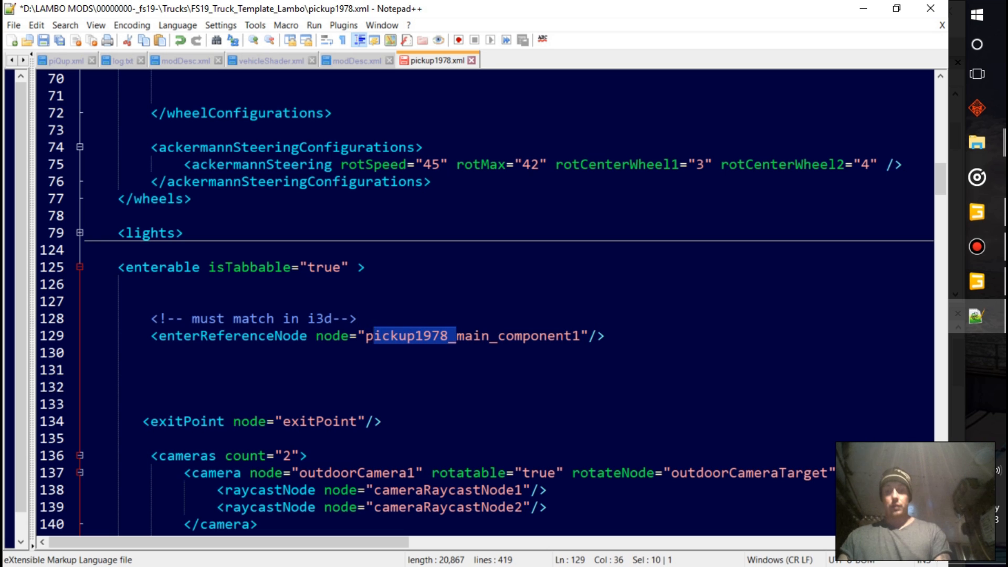
{"action": "key", "text": "BackSpace"}
{"action": "key", "text": "BackSpace"}
{"action": "left_click", "coordinate": [84, 387]}
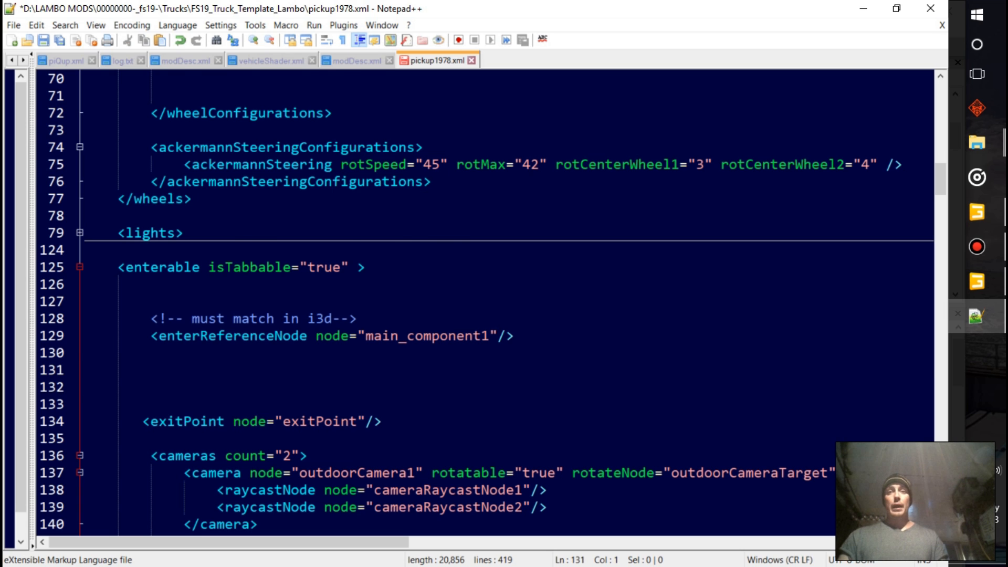
Examine the cameras, mirrors, characterNode, attacherJoints, connectionHoses and drivable sections of the vehicle XML
{"action": "scroll", "coordinate": [473, 302], "scroll_direction": "down", "scroll_amount": 2}
{"action": "scroll", "coordinate": [473, 302], "scroll_direction": "down", "scroll_amount": 2}
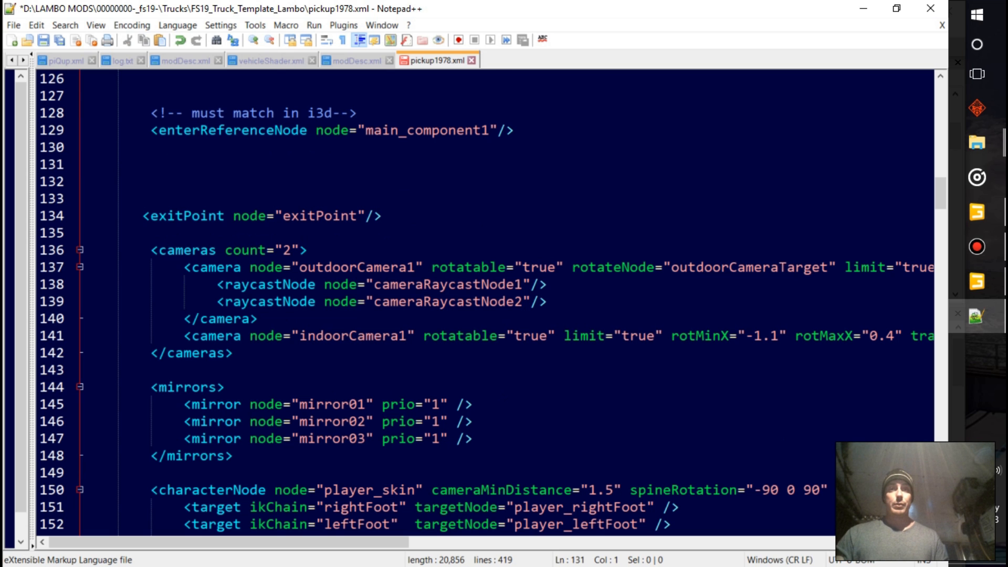
{"action": "scroll", "coordinate": [472, 302], "scroll_direction": "down", "scroll_amount": 2}
{"action": "scroll", "coordinate": [472, 302], "scroll_direction": "down", "scroll_amount": 1}
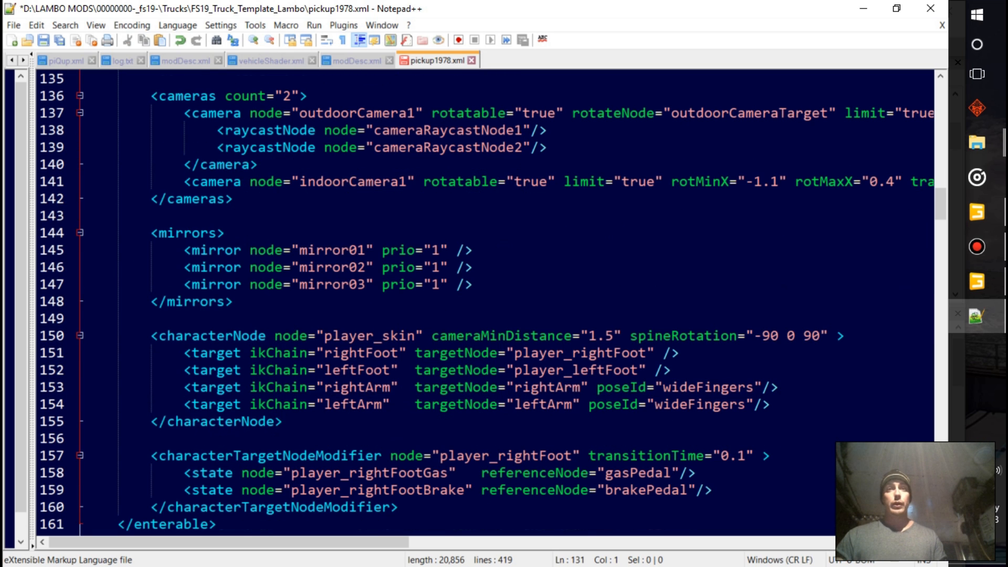
{"action": "scroll", "coordinate": [472, 302], "scroll_direction": "down", "scroll_amount": 1}
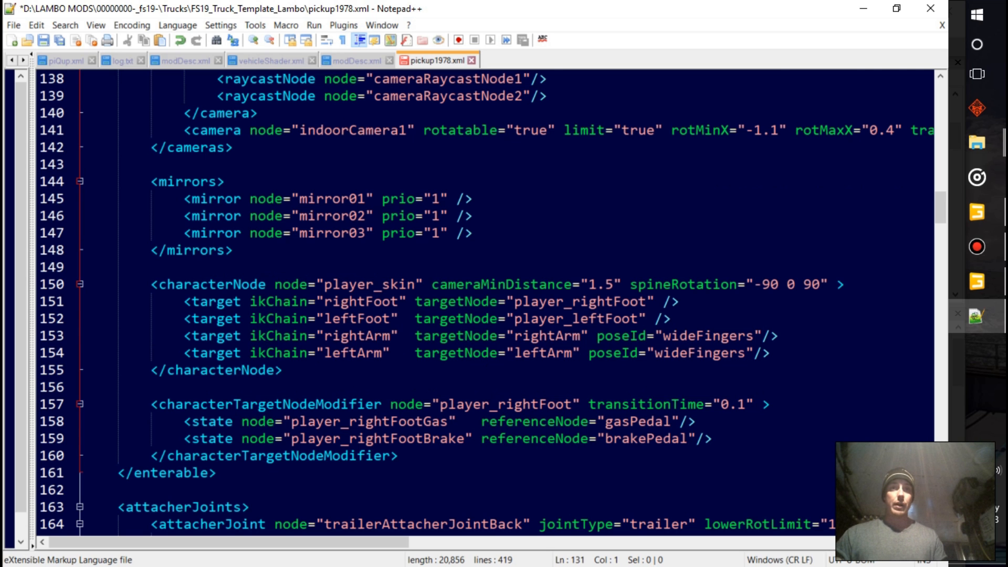
{"action": "scroll", "coordinate": [473, 302], "scroll_direction": "down", "scroll_amount": 1}
{"action": "scroll", "coordinate": [472, 302], "scroll_direction": "down", "scroll_amount": 1}
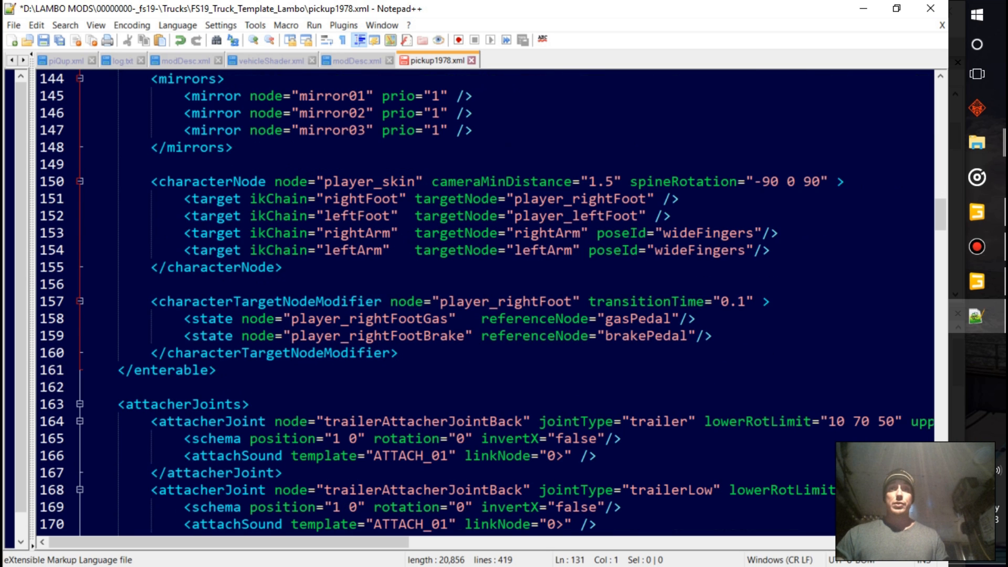
{"action": "scroll", "coordinate": [473, 302], "scroll_direction": "down", "scroll_amount": 1}
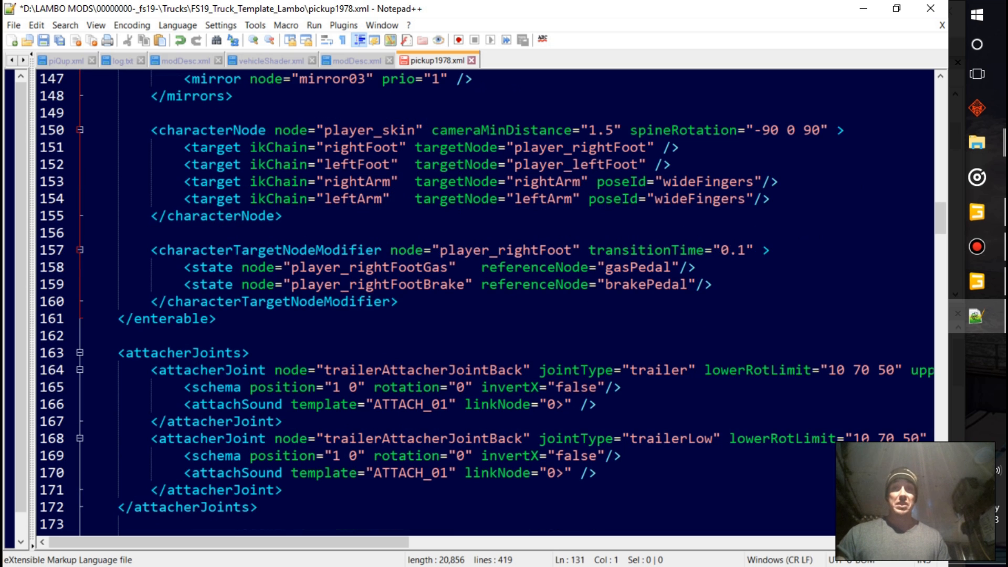
{"action": "scroll", "coordinate": [473, 302], "scroll_direction": "down", "scroll_amount": 4}
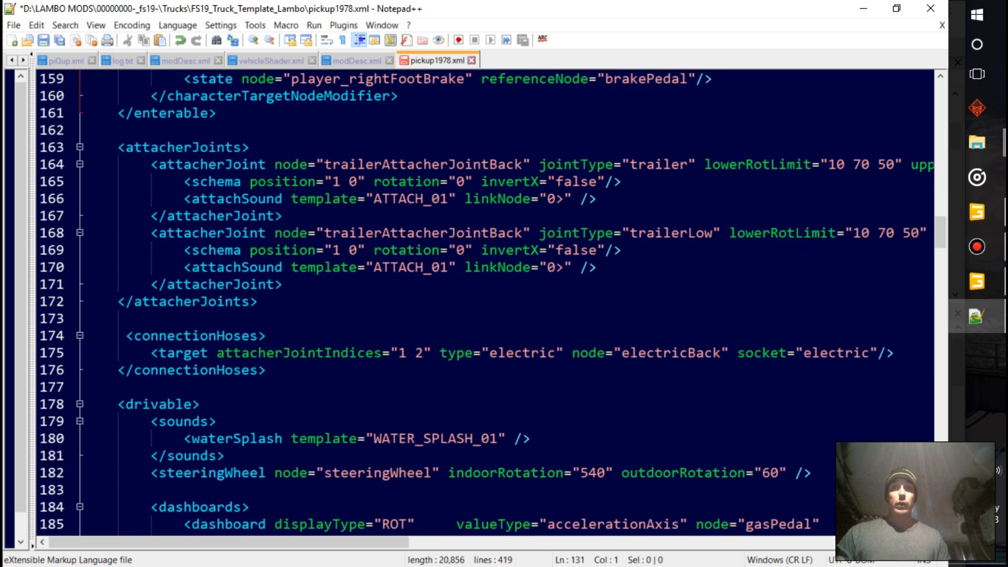
{"action": "left_click_drag", "start_coordinate": [257, 302], "coordinate": [535, 164]}
{"action": "left_click", "coordinate": [274, 284]}
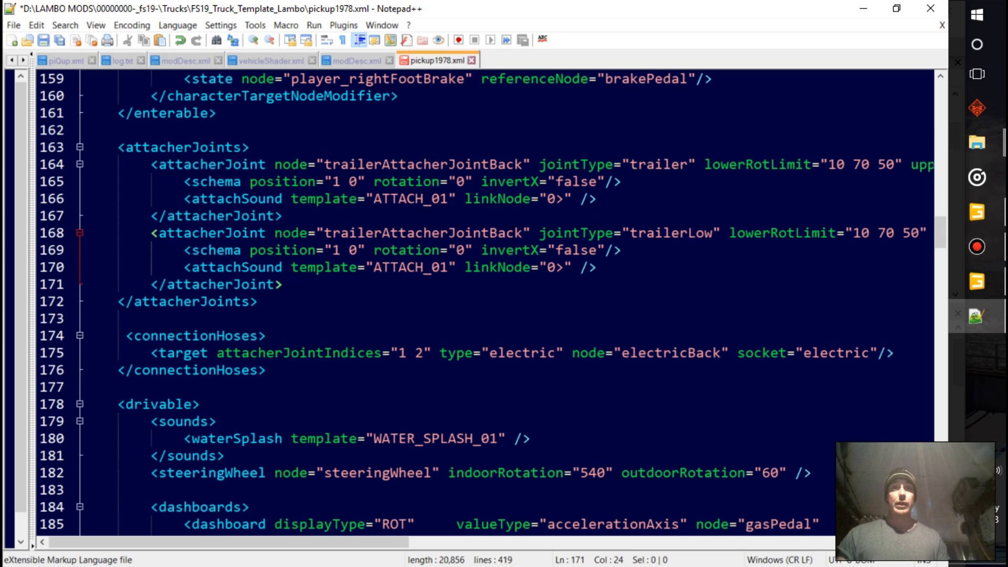
{"action": "scroll", "coordinate": [472, 301], "scroll_direction": "down", "scroll_amount": 1}
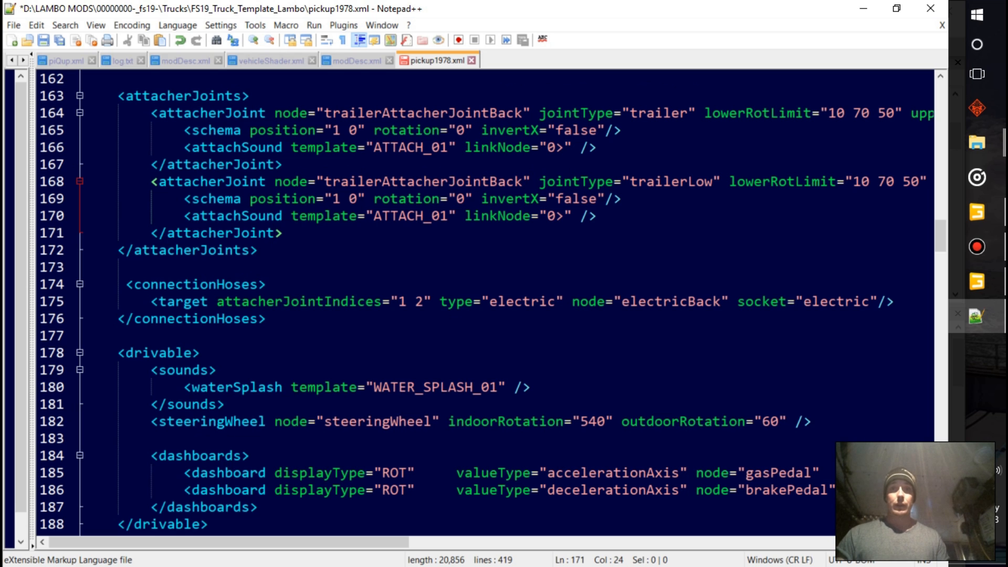
{"action": "scroll", "coordinate": [472, 302], "scroll_direction": "down", "scroll_amount": 1}
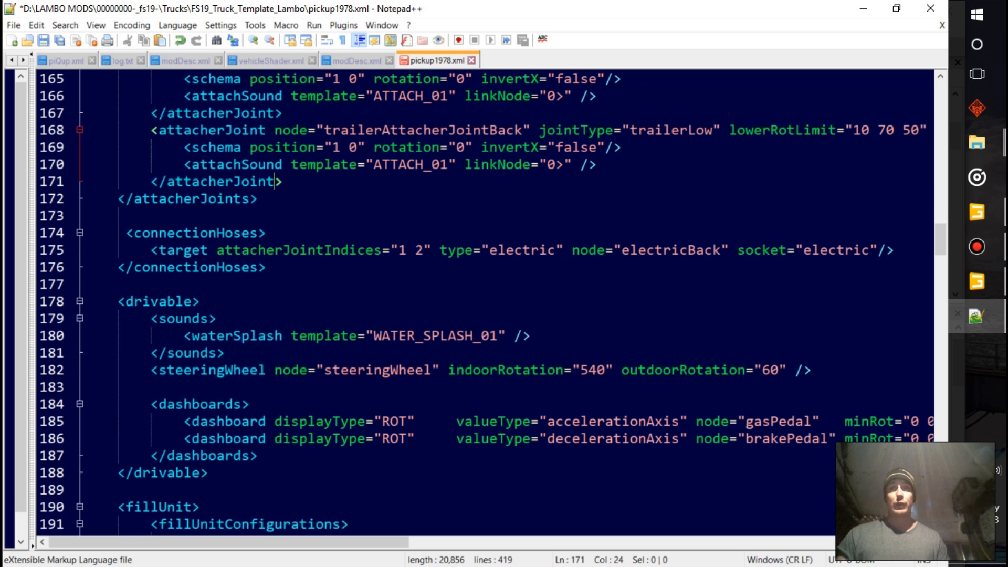
Set the diesel fillUnit capacity to 120 in the fillUnitConfigurations section
{"action": "scroll", "coordinate": [473, 302], "scroll_direction": "down", "scroll_amount": 2}
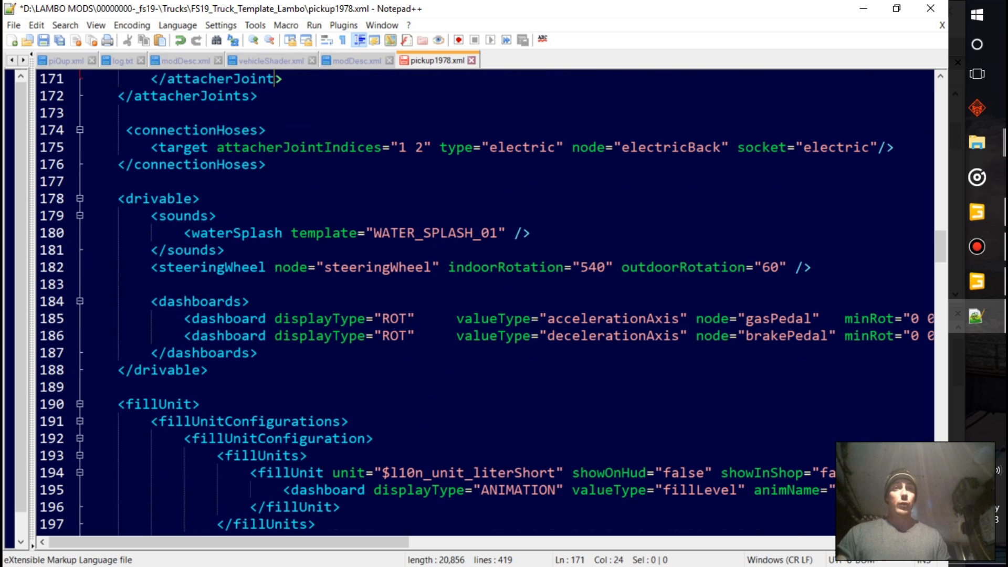
{"action": "scroll", "coordinate": [472, 302], "scroll_direction": "down", "scroll_amount": 2}
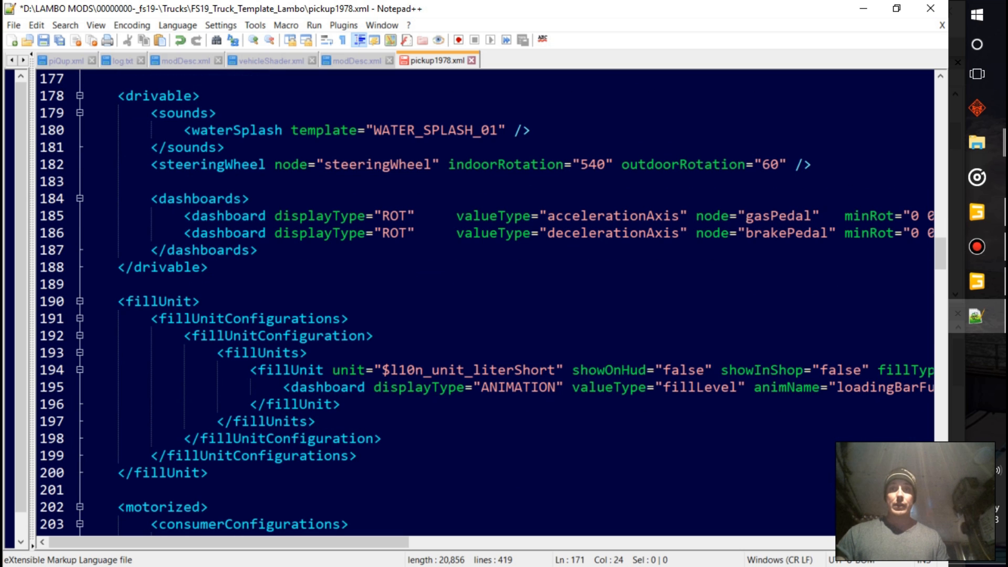
{"action": "scroll", "coordinate": [262, 541], "scroll_direction": "right", "scroll_amount": 3}
{"action": "scroll", "coordinate": [508, 335], "scroll_direction": "right", "scroll_amount": 5}
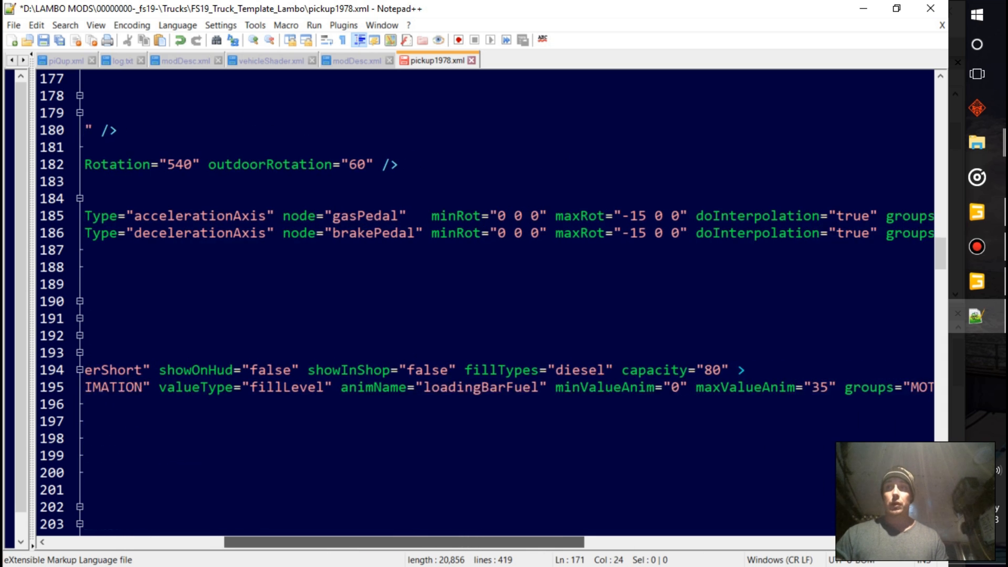
{"action": "scroll", "coordinate": [509, 302], "scroll_direction": "right", "scroll_amount": 5}
{"action": "scroll", "coordinate": [508, 302], "scroll_direction": "left", "scroll_amount": 2}
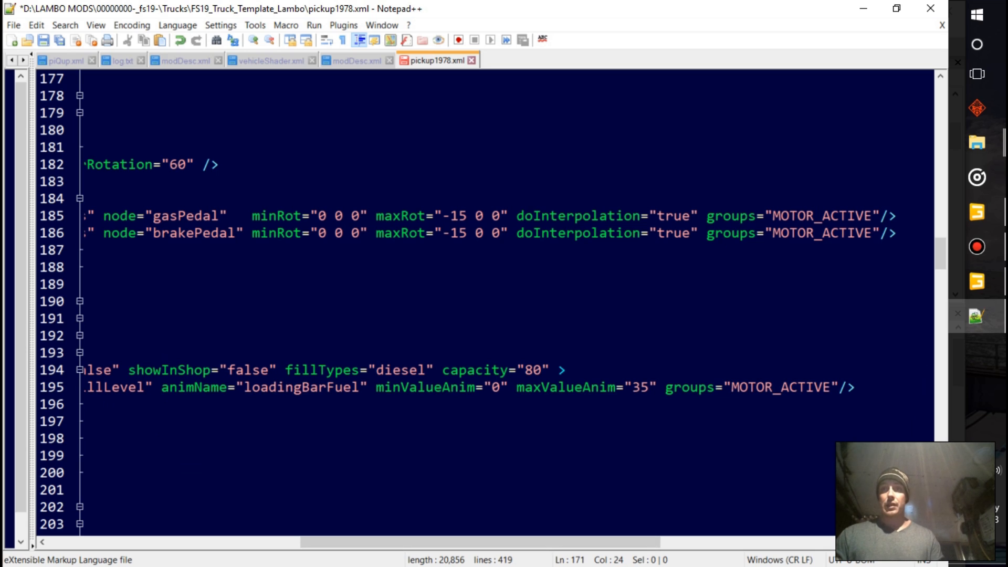
{"action": "left_click", "coordinate": [541, 371]}
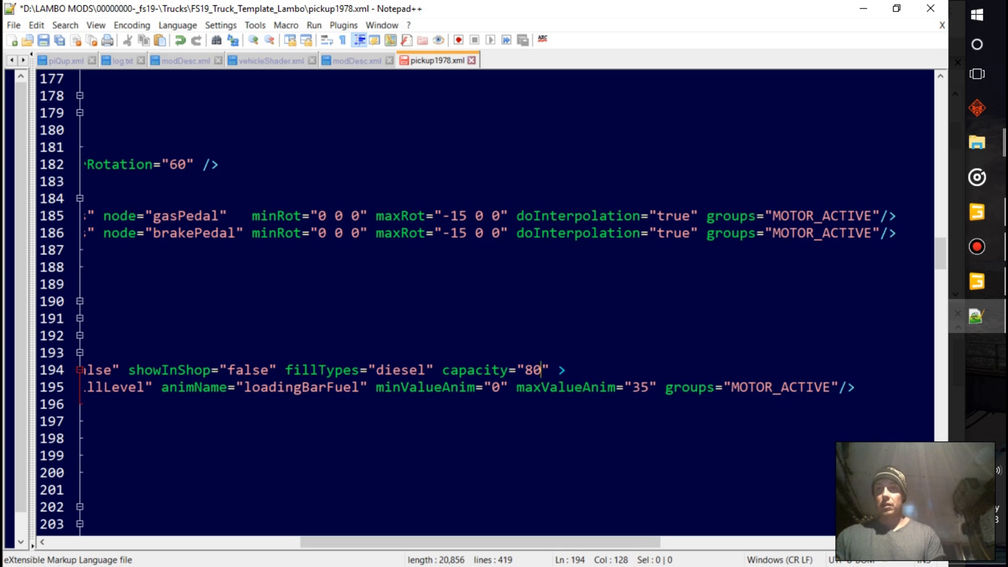
{"action": "key", "text": "BackSpace"}
{"action": "type", "text": "12"}
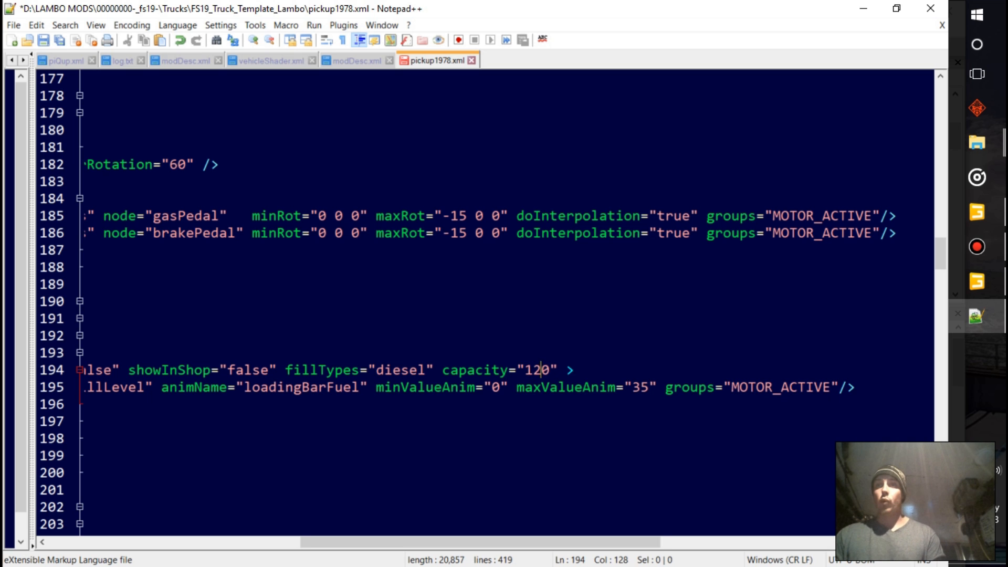
{"action": "key", "text": "Up"}
Examine the motorized section's consumer, differential, motor, exhaustEffects, dashboard and sound entries, and the start of the animations section
{"action": "scroll", "coordinate": [473, 304], "scroll_direction": "down", "scroll_amount": 5}
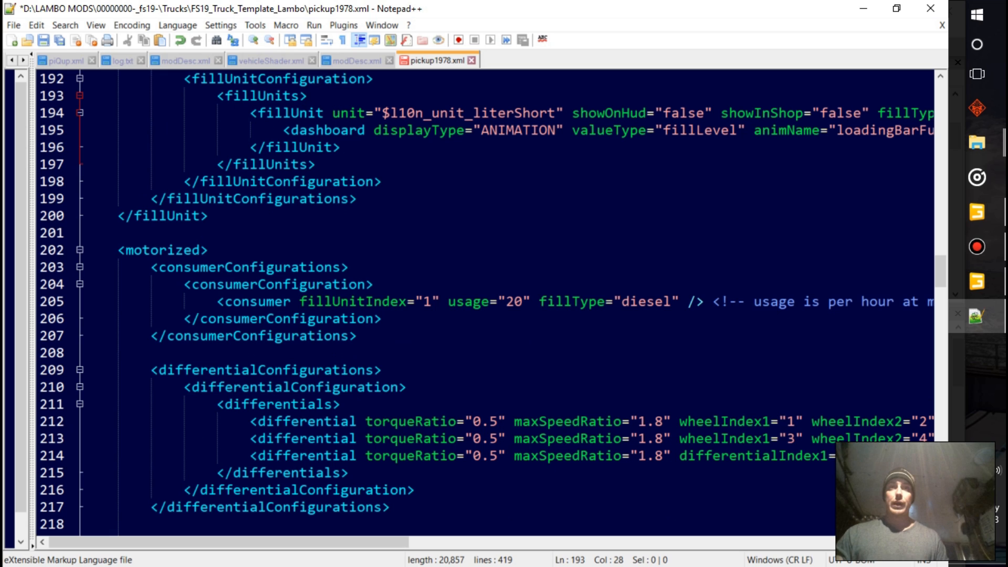
{"action": "scroll", "coordinate": [473, 305], "scroll_direction": "down", "scroll_amount": 2}
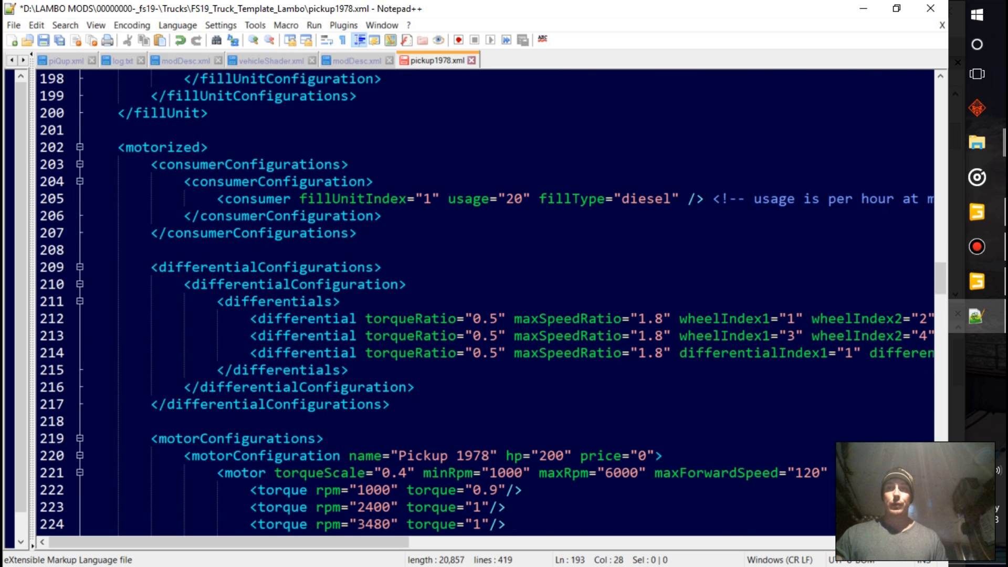
{"action": "scroll", "coordinate": [472, 304], "scroll_direction": "down", "scroll_amount": 3}
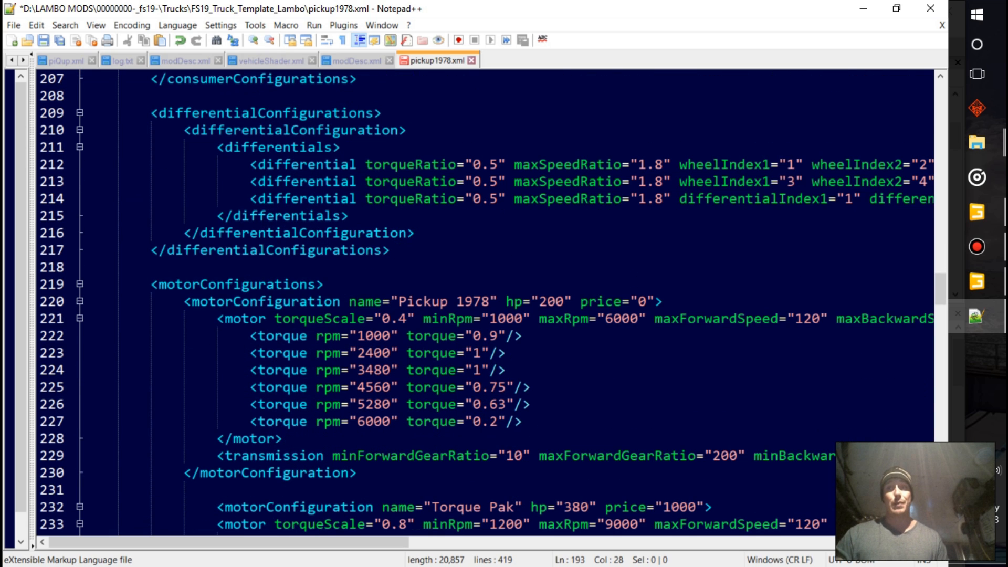
{"action": "scroll", "coordinate": [473, 304], "scroll_direction": "down", "scroll_amount": 7}
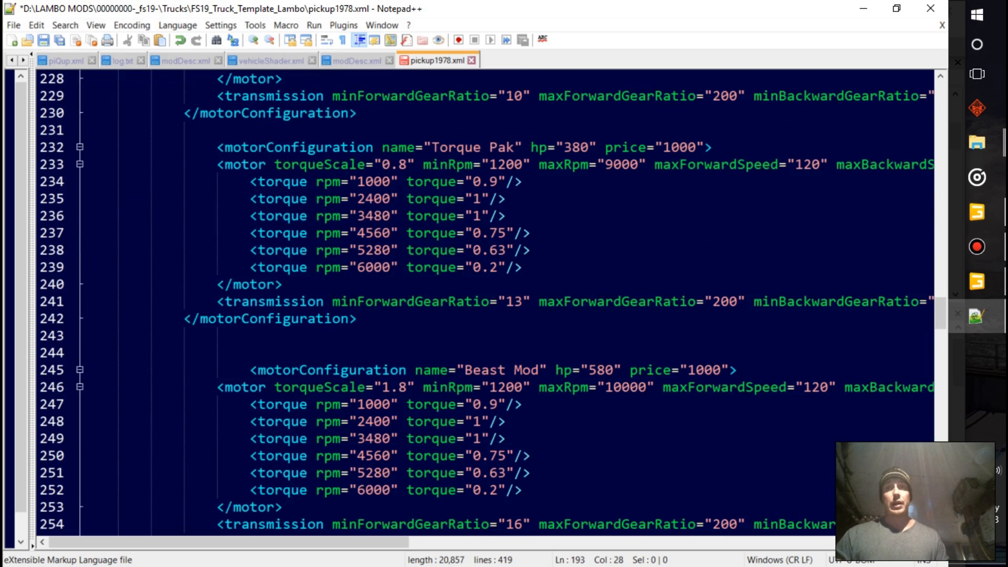
{"action": "scroll", "coordinate": [472, 304], "scroll_direction": "up", "scroll_amount": 5}
{"action": "scroll", "coordinate": [472, 305], "scroll_direction": "down", "scroll_amount": 2}
{"action": "scroll", "coordinate": [472, 304], "scroll_direction": "down", "scroll_amount": 6}
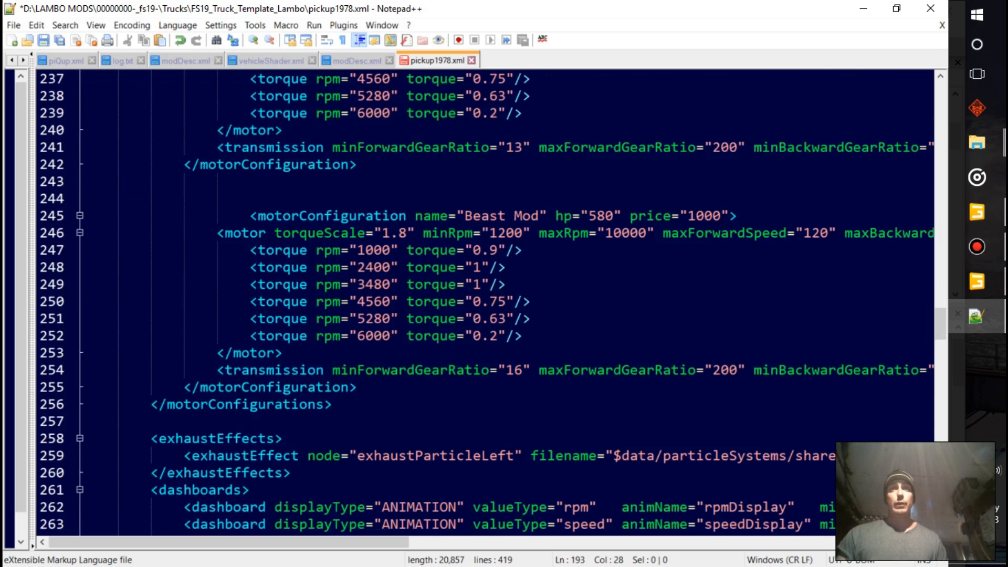
{"action": "scroll", "coordinate": [291, 370], "scroll_direction": "down", "scroll_amount": 2}
{"action": "left_click_drag", "start_coordinate": [291, 370], "coordinate": [134, 336]}
{"action": "scroll", "coordinate": [134, 336], "scroll_direction": "down", "scroll_amount": 2}
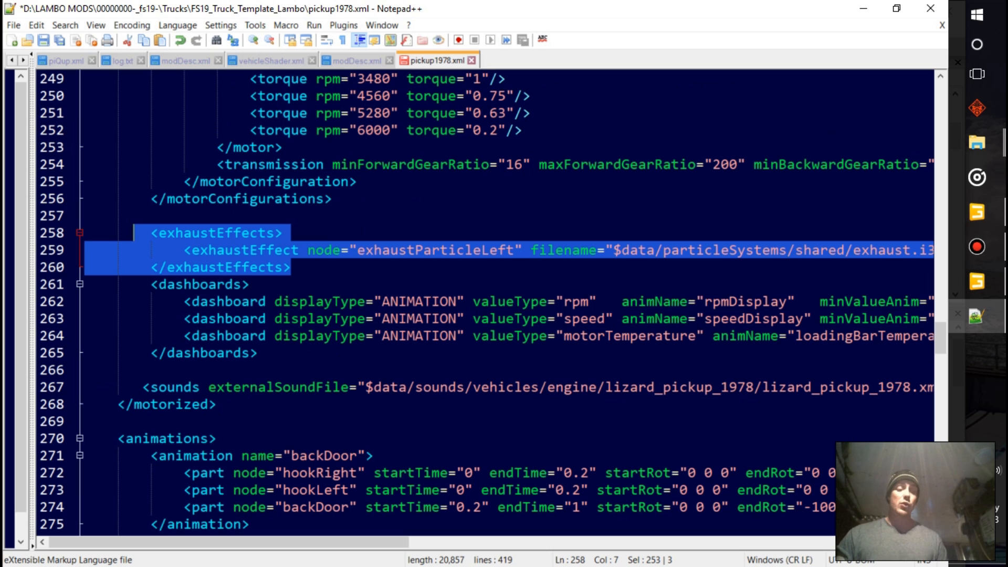
{"action": "left_click", "coordinate": [316, 301]}
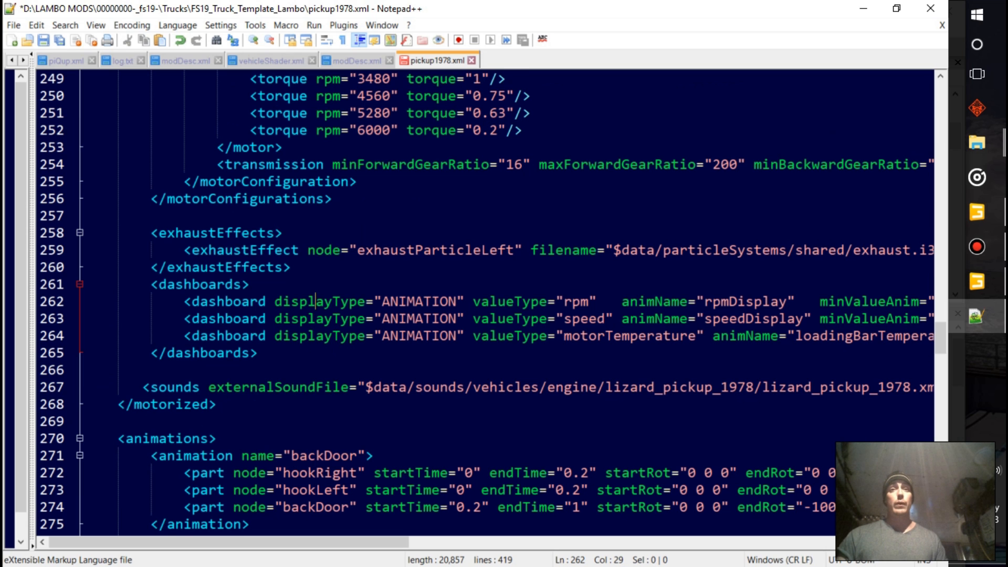
{"action": "scroll", "coordinate": [473, 302], "scroll_direction": "down", "scroll_amount": 1}
{"action": "scroll", "coordinate": [472, 302], "scroll_direction": "down", "scroll_amount": 2}
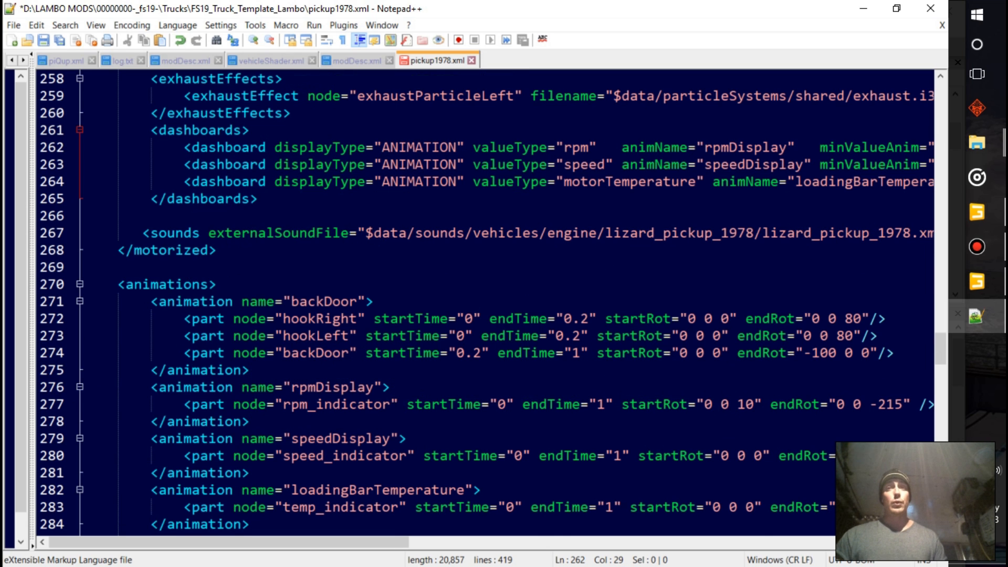
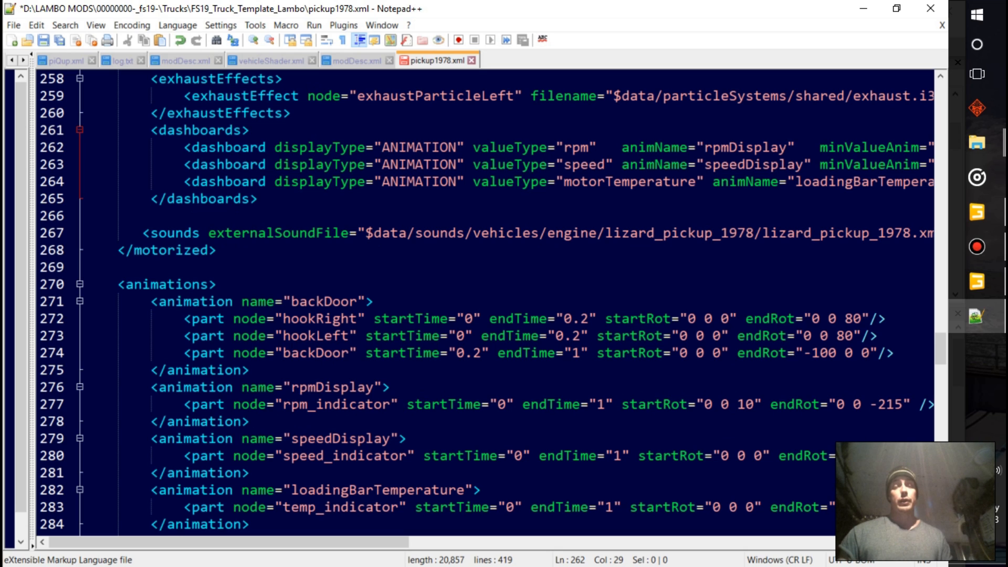
Remove the hookRight and hookLeft part entries from the backDoor animation, keeping only the backDoor part
{"action": "left_click", "coordinate": [374, 301]}
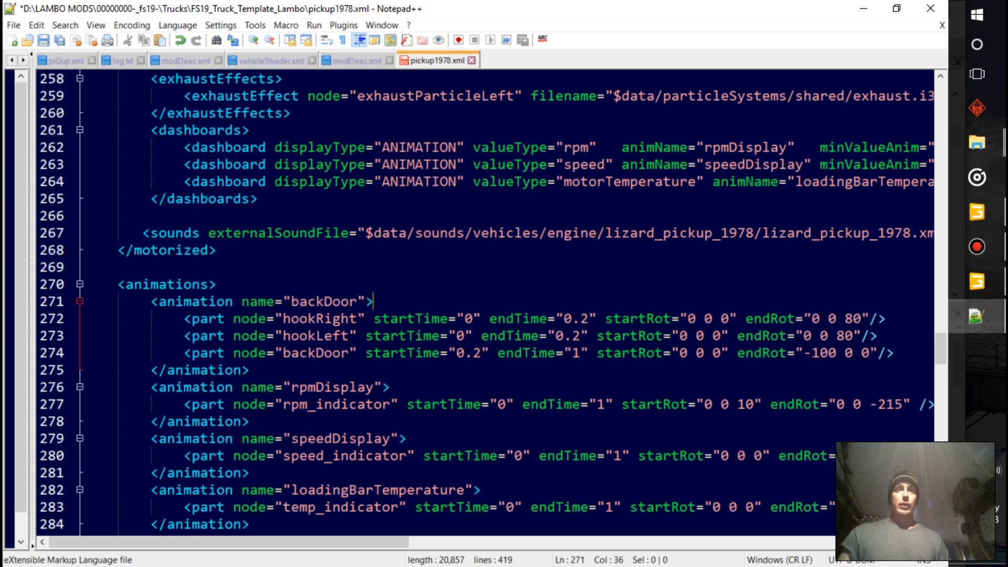
{"action": "key", "text": "Return"}
{"action": "key", "text": "Return"}
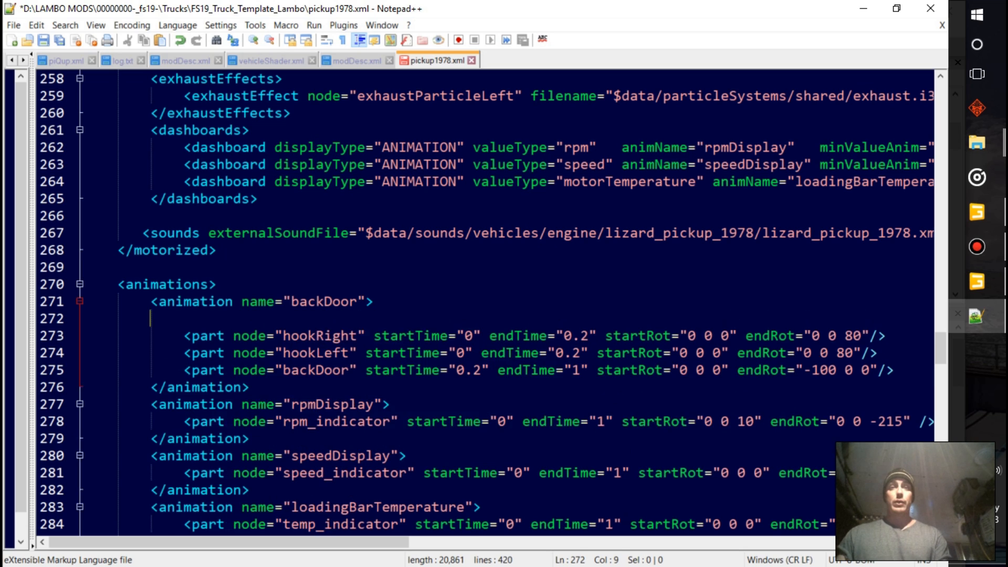
{"action": "left_click_drag", "start_coordinate": [150, 352], "coordinate": [109, 387]}
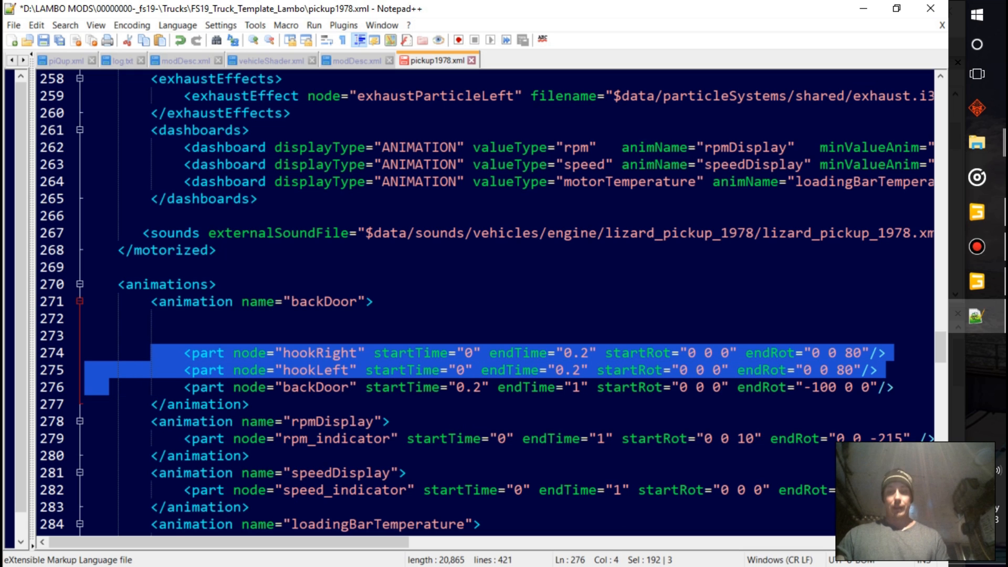
{"action": "key", "text": "Delete"}
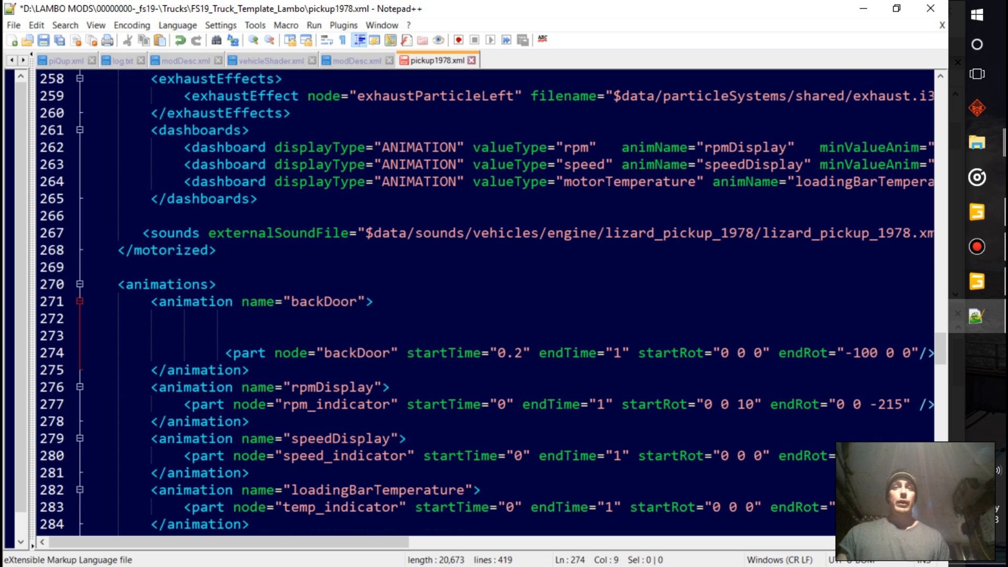
{"action": "left_click_drag", "start_coordinate": [151, 336], "coordinate": [85, 336]}
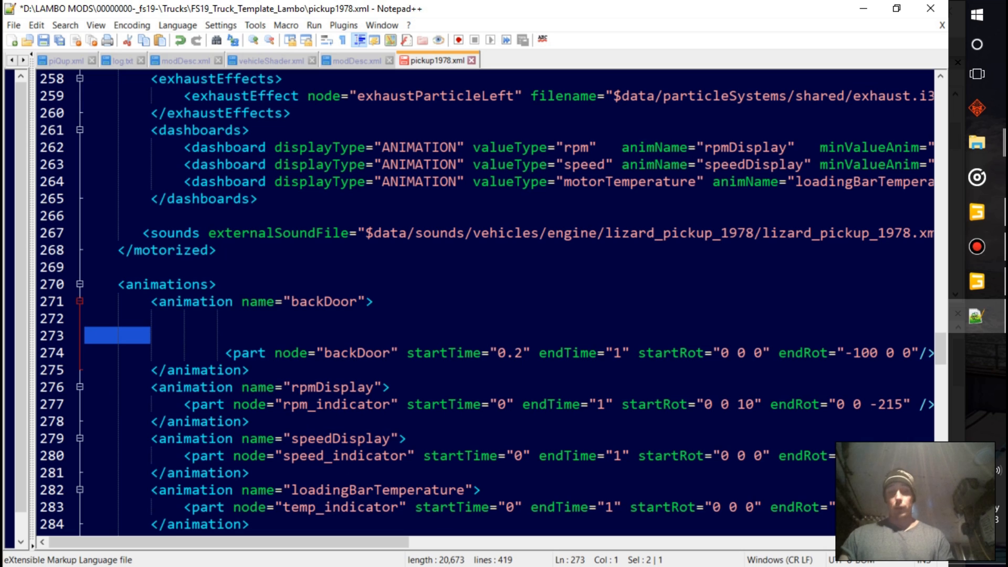
{"action": "key", "text": "Delete"}
{"action": "key", "text": "BackSpace"}
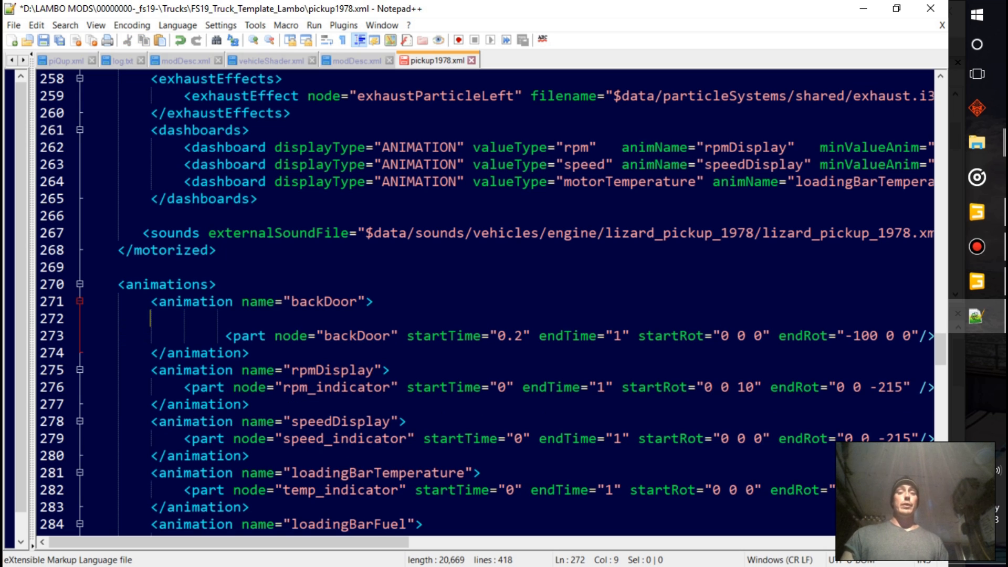
Switch to GIANTS Editor and test the open tailgate position by setting backDoor's Rotate X to -100
{"action": "scroll", "coordinate": [492, 308], "scroll_direction": "right", "scroll_amount": 10}
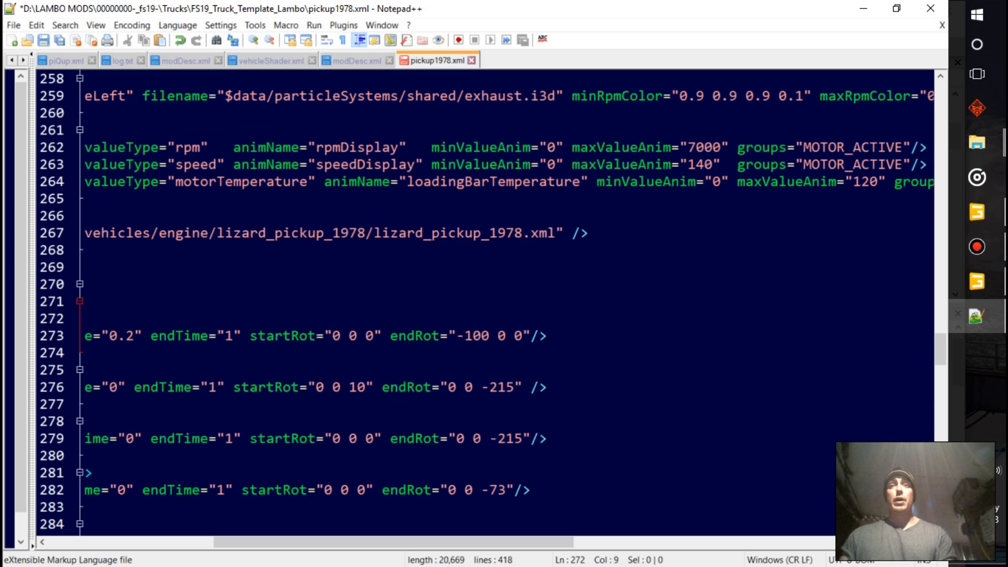
{"action": "key", "text": "alt+Tab"}
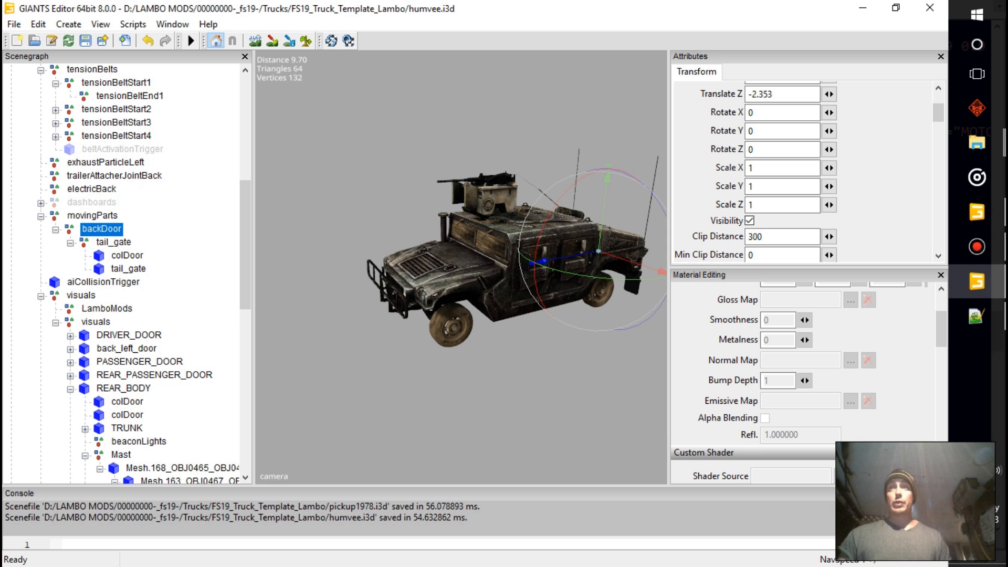
{"action": "left_click_drag", "start_coordinate": [461, 267], "coordinate": [323, 289], "text": "alt"}
{"action": "scroll", "coordinate": [446, 269], "scroll_direction": "up", "scroll_amount": 3}
{"action": "left_click_drag", "start_coordinate": [326, 231], "coordinate": [394, 297]}
{"action": "double_click", "coordinate": [763, 113]}
{"action": "key", "text": "ctrl+z"}
{"action": "type", "text": "-100"}
{"action": "key", "text": "Return"}
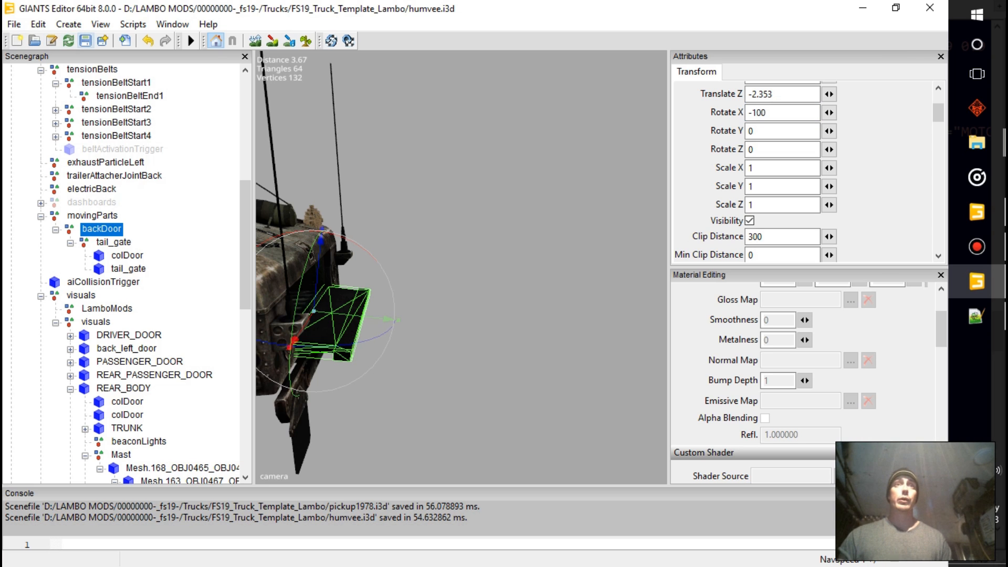
Reset backDoor's Rotate X to 0
{"action": "double_click", "coordinate": [759, 112]}
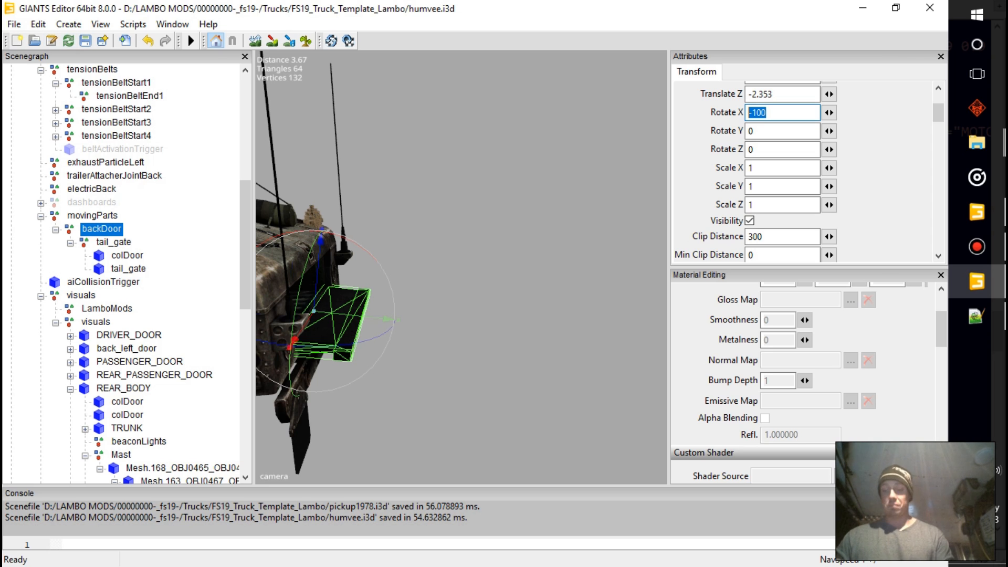
{"action": "type", "text": "0"}
{"action": "left_click", "coordinate": [567, 189]}
Switch back to Notepad++ and examine the vehicle XML from the animations section through suspensions, foldable, cylindered, dashboard, tensionBelts and baseMaterial
{"action": "left_click", "coordinate": [976, 317]}
{"action": "left_click_drag", "start_coordinate": [429, 541], "coordinate": [296, 541]}
{"action": "left_click_drag", "start_coordinate": [272, 183], "coordinate": [945, 183]}
{"action": "left_click", "coordinate": [88, 217]}
{"action": "scroll", "coordinate": [514, 278], "scroll_direction": "down", "scroll_amount": 1}
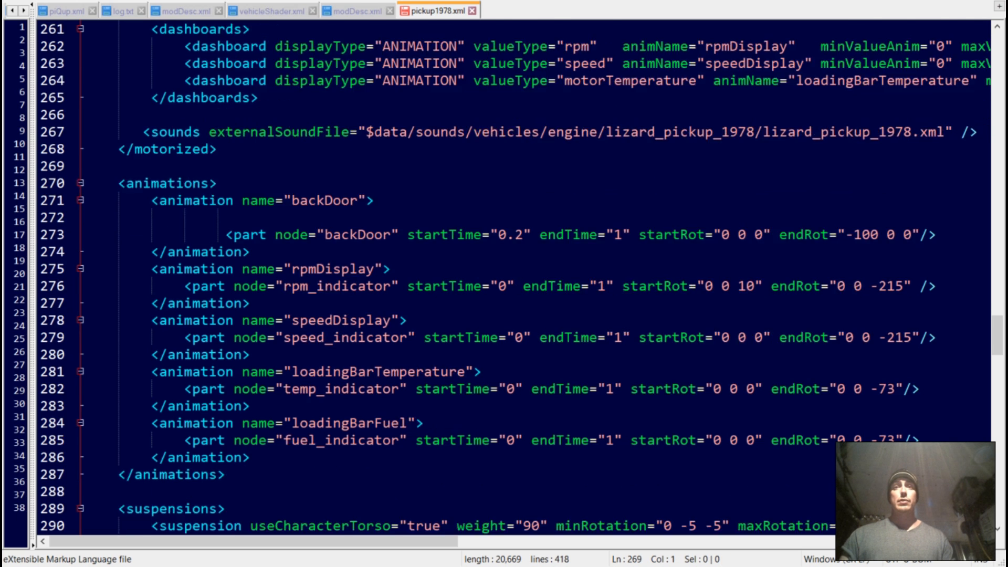
{"action": "scroll", "coordinate": [513, 278], "scroll_direction": "down", "scroll_amount": 2}
{"action": "scroll", "coordinate": [513, 278], "scroll_direction": "down", "scroll_amount": 4}
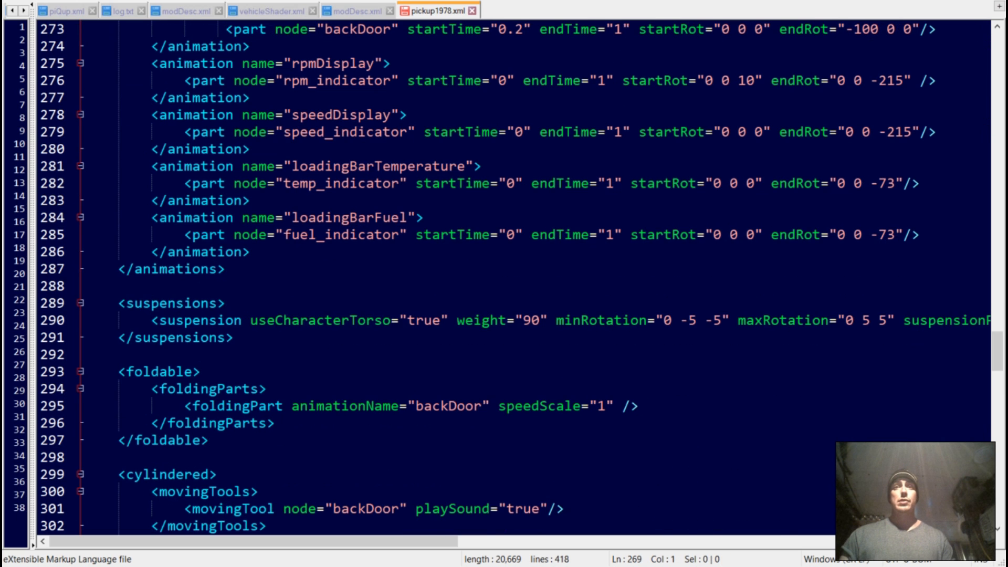
{"action": "scroll", "coordinate": [513, 278], "scroll_direction": "down", "scroll_amount": 1}
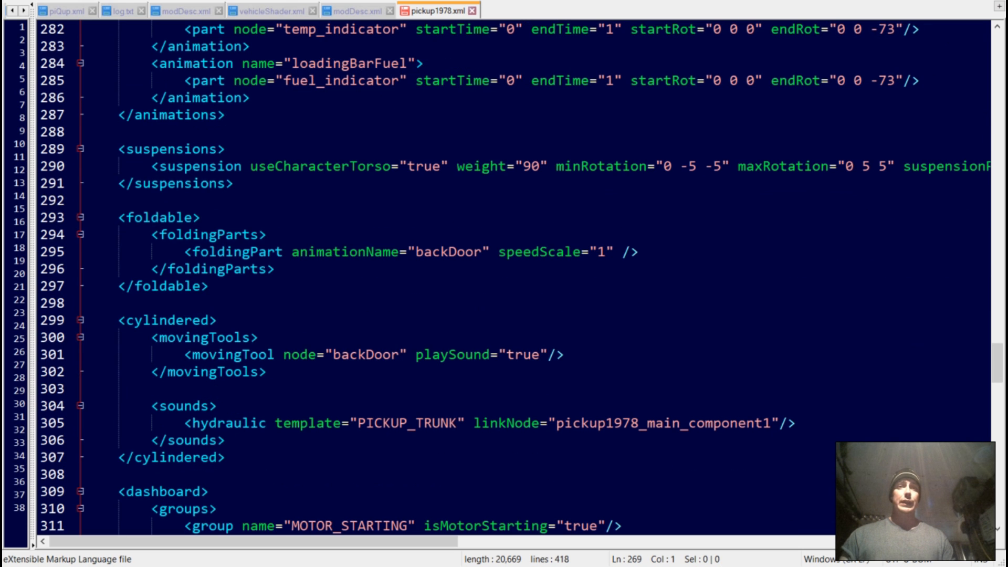
{"action": "scroll", "coordinate": [513, 278], "scroll_direction": "down", "scroll_amount": 1}
{"action": "scroll", "coordinate": [514, 279], "scroll_direction": "down", "scroll_amount": 1}
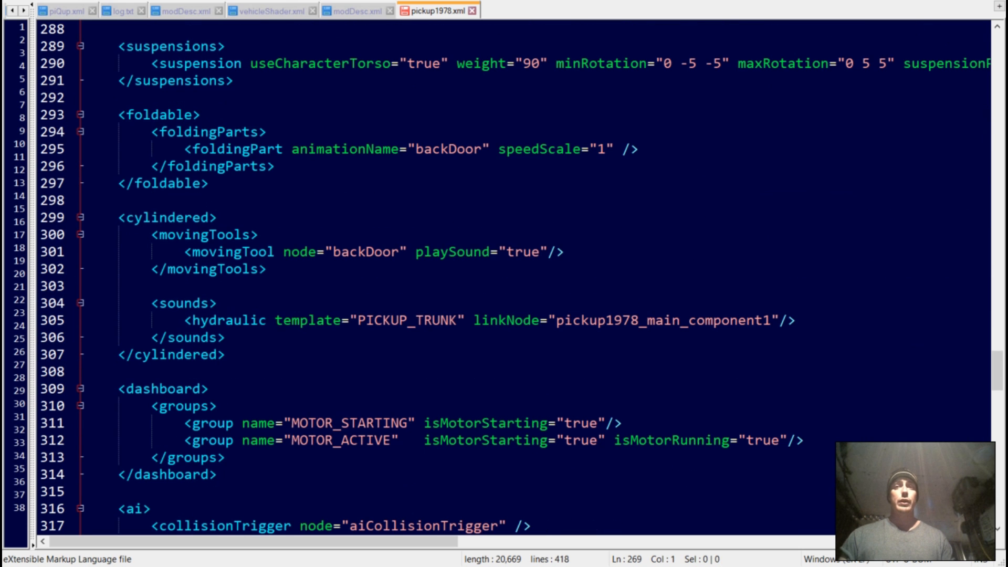
{"action": "scroll", "coordinate": [513, 278], "scroll_direction": "down", "scroll_amount": 1}
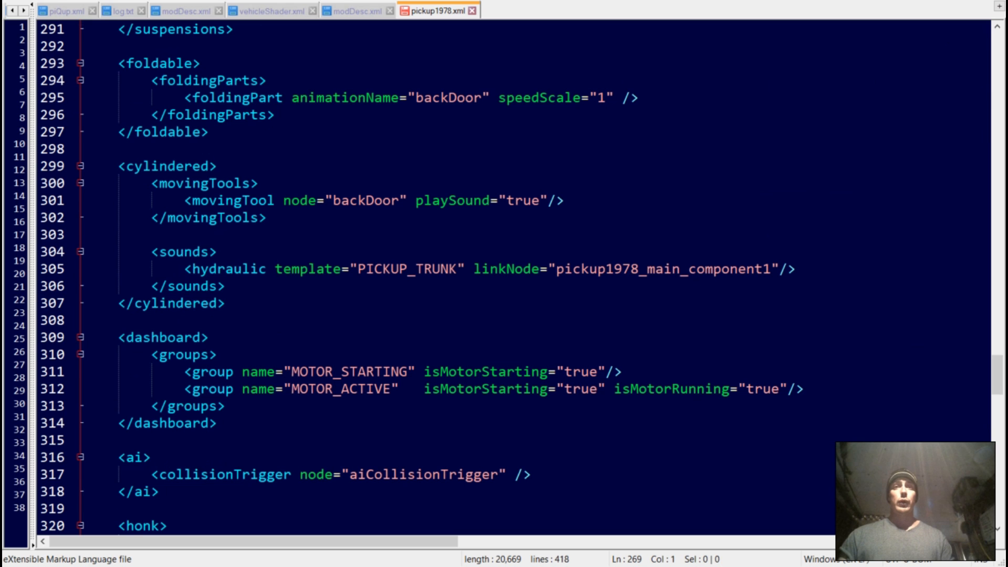
{"action": "scroll", "coordinate": [513, 279], "scroll_direction": "down", "scroll_amount": 1}
{"action": "scroll", "coordinate": [513, 278], "scroll_direction": "down", "scroll_amount": 5}
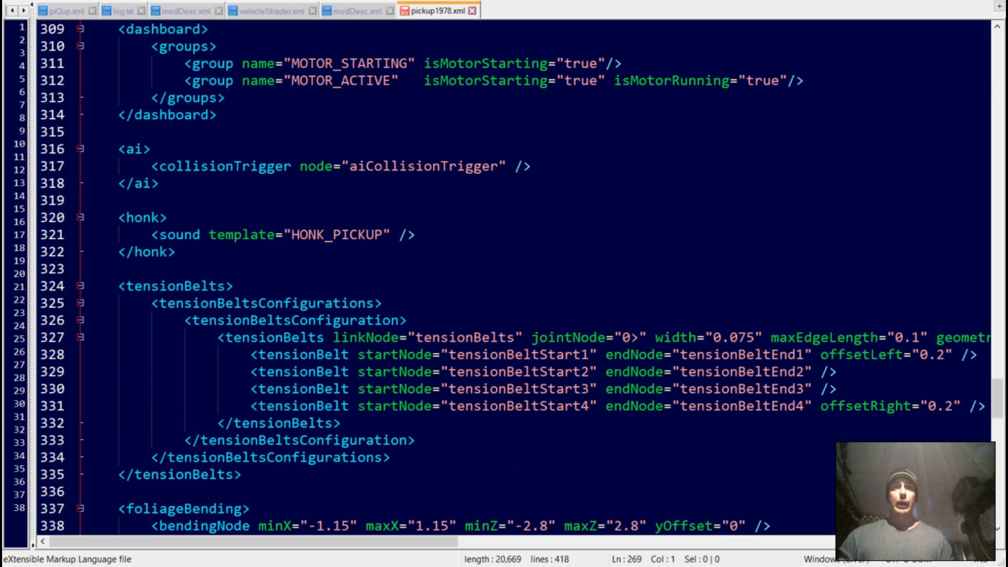
{"action": "scroll", "coordinate": [513, 278], "scroll_direction": "down", "scroll_amount": 2}
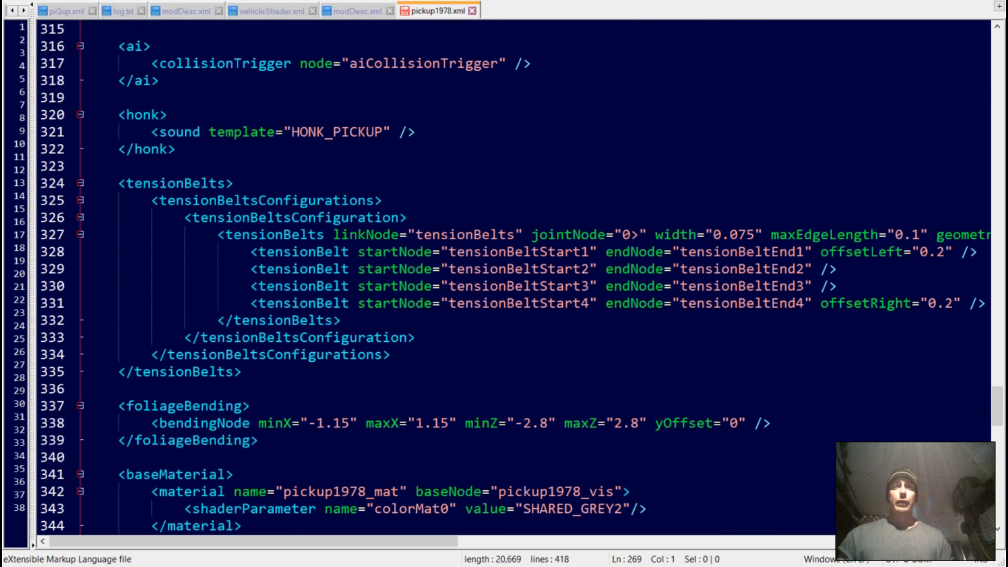
{"action": "scroll", "coordinate": [514, 279], "scroll_direction": "down", "scroll_amount": 1}
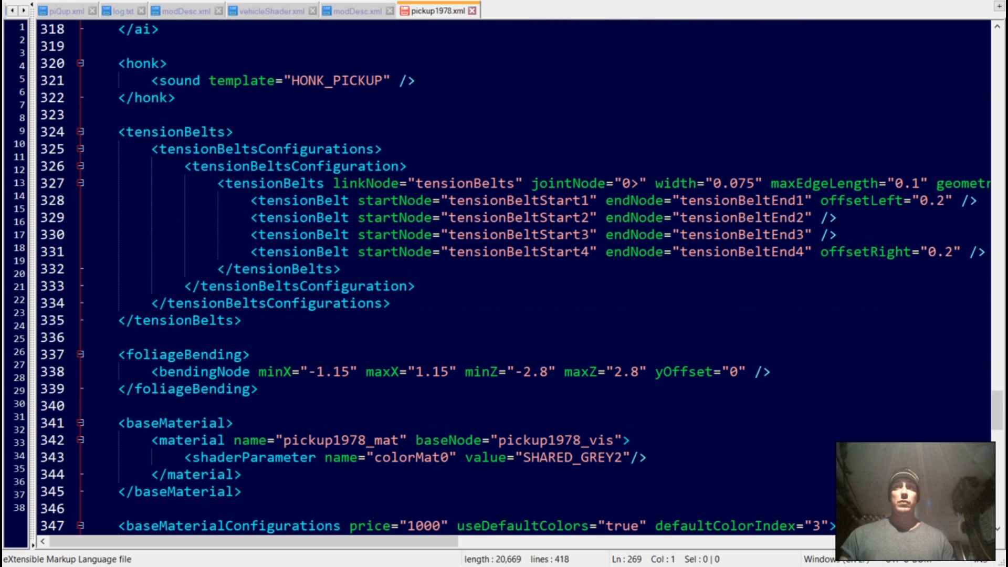
{"action": "scroll", "coordinate": [513, 278], "scroll_direction": "down", "scroll_amount": 2}
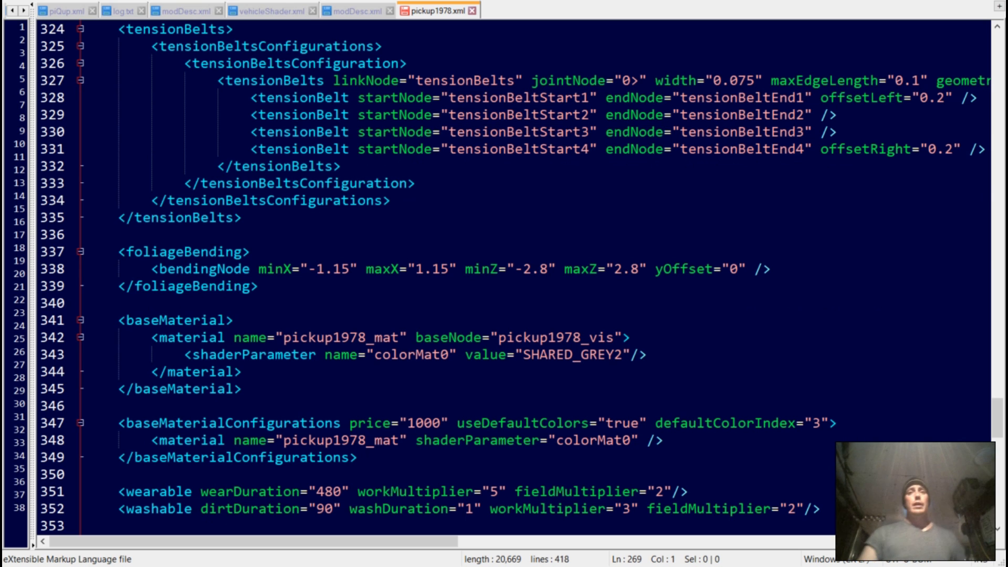
{"action": "scroll", "coordinate": [504, 279], "scroll_direction": "down", "scroll_amount": 2}
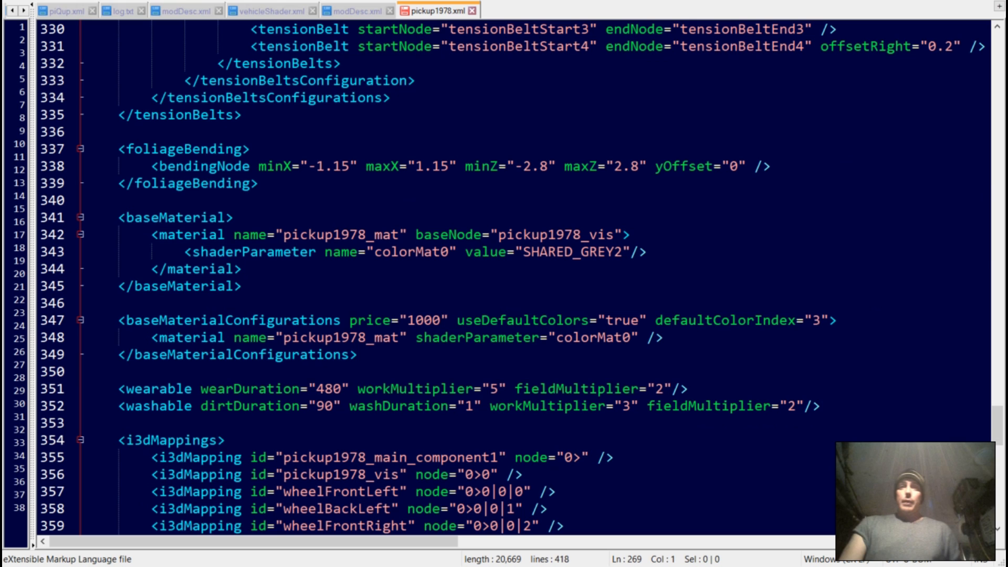
Delete the baseMaterial and baseMaterialConfigurations sections from the vehicle XML
{"action": "left_click_drag", "start_coordinate": [362, 354], "coordinate": [89, 235]}
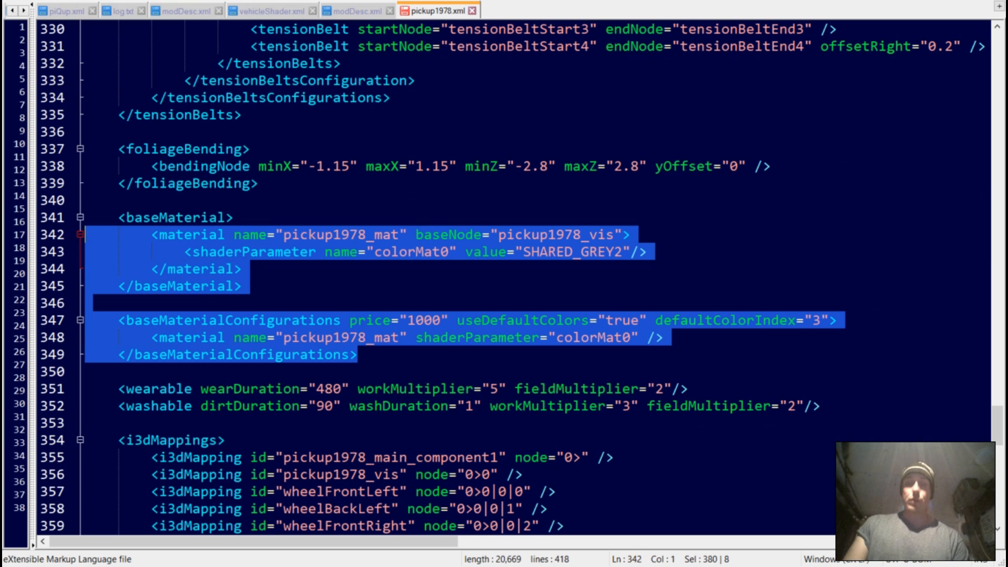
{"action": "key", "text": "BackSpace"}
{"action": "left_click_drag", "start_coordinate": [234, 217], "coordinate": [86, 217]}
{"action": "key", "text": "BackSpace"}
Delete the pickup1978_vis entry from the i3dMappings section
{"action": "scroll", "coordinate": [473, 284], "scroll_direction": "down", "scroll_amount": 4}
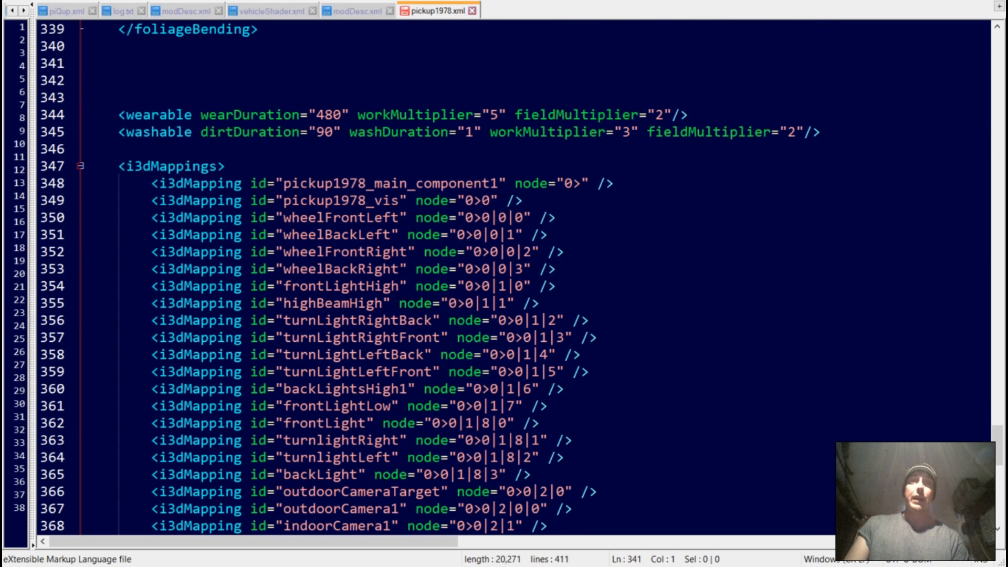
{"action": "scroll", "coordinate": [473, 283], "scroll_direction": "up", "scroll_amount": 1}
{"action": "left_click_drag", "start_coordinate": [524, 200], "coordinate": [151, 200]}
{"action": "key", "text": "BackSpace"}
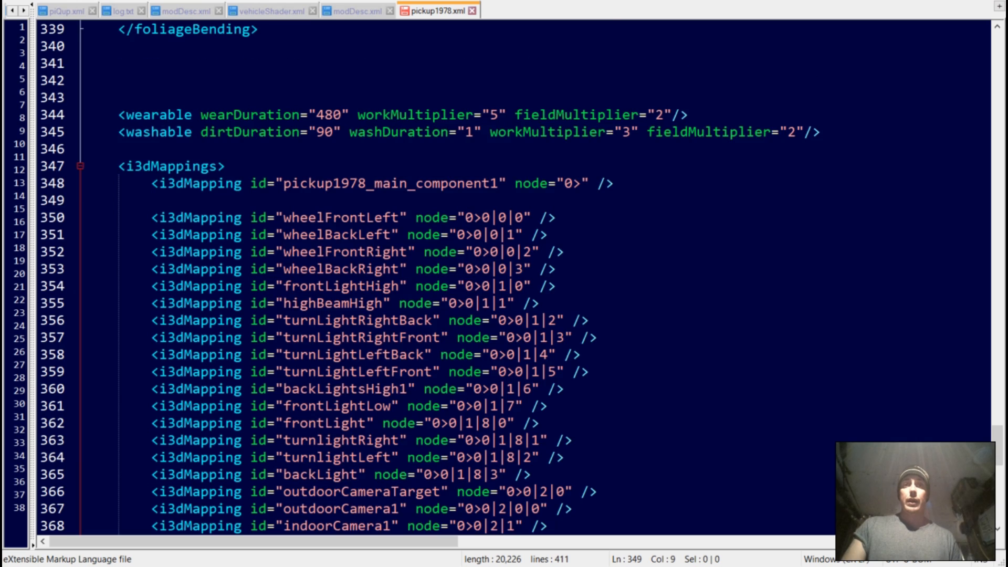
Delete the hookRight and hookLeft entries near the end of the i3dMappings section
{"action": "scroll", "coordinate": [473, 283], "scroll_direction": "down", "scroll_amount": 7}
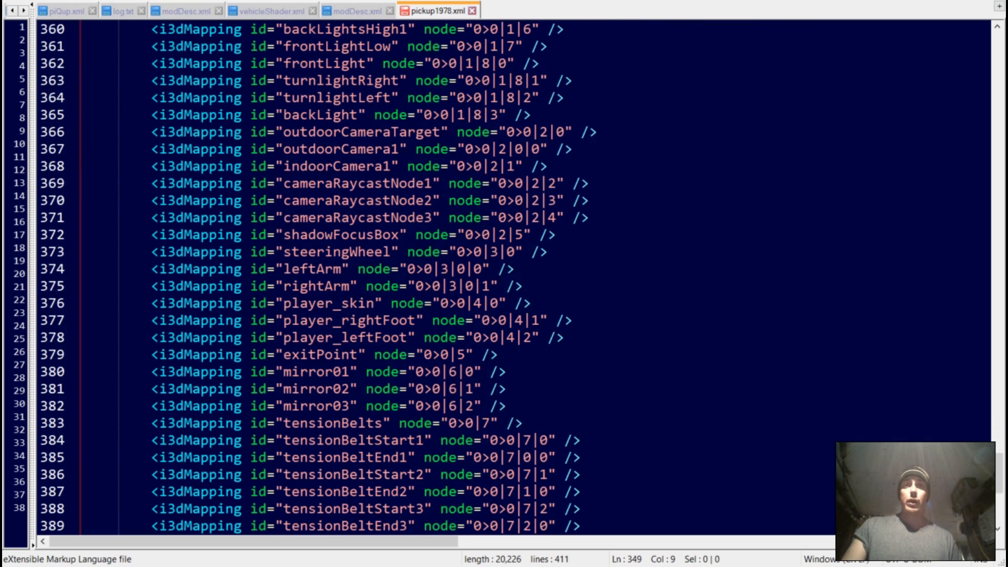
{"action": "scroll", "coordinate": [473, 283], "scroll_direction": "down", "scroll_amount": 3}
{"action": "scroll", "coordinate": [472, 283], "scroll_direction": "up", "scroll_amount": 2}
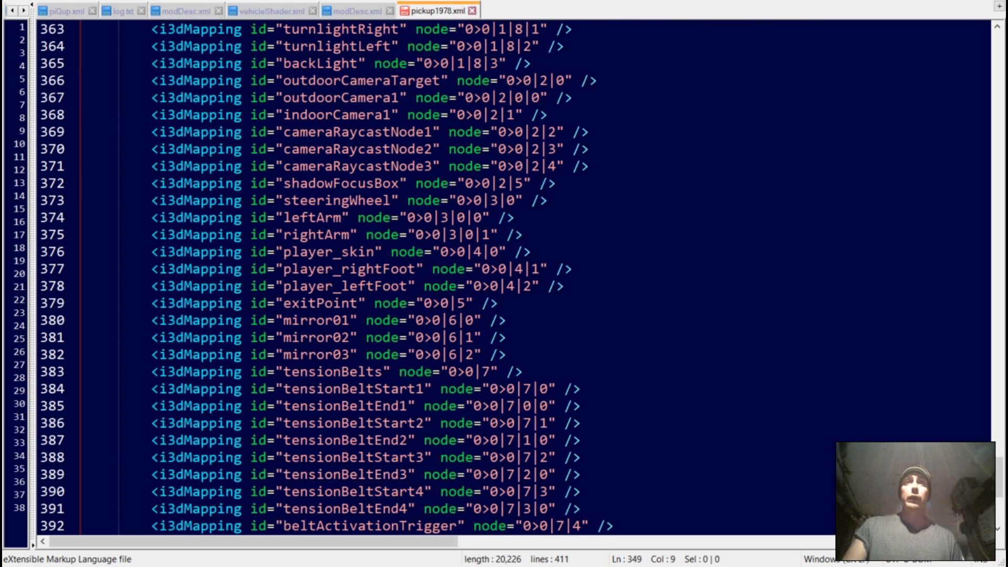
{"action": "scroll", "coordinate": [473, 283], "scroll_direction": "up", "scroll_amount": 3}
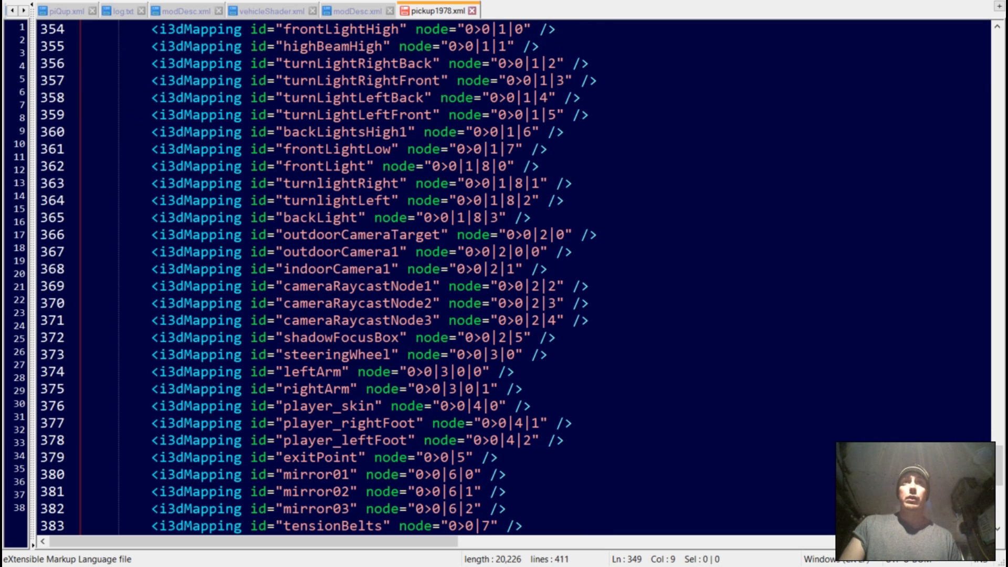
{"action": "scroll", "coordinate": [473, 283], "scroll_direction": "down", "scroll_amount": 9}
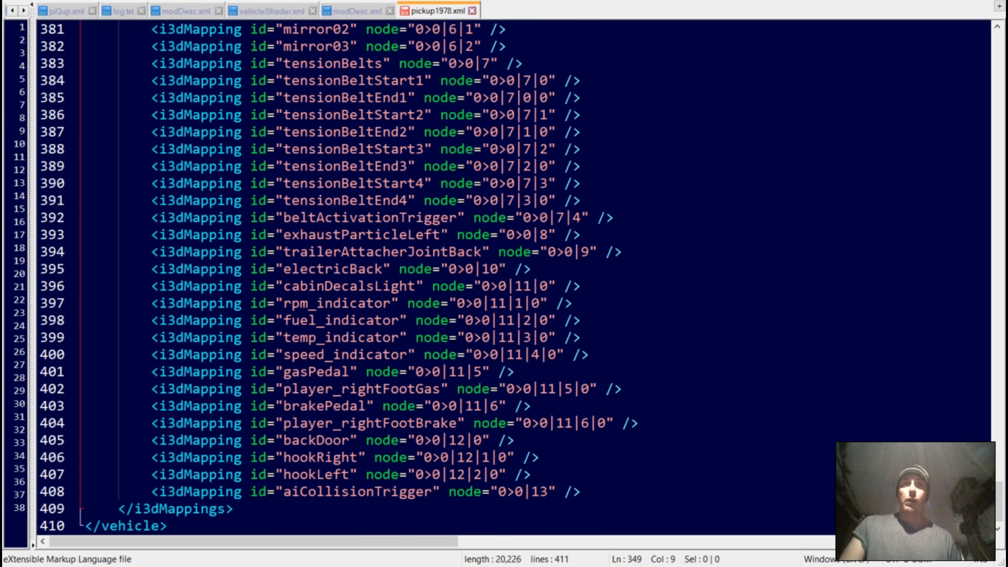
{"action": "left_click_drag", "start_coordinate": [531, 474], "coordinate": [142, 457]}
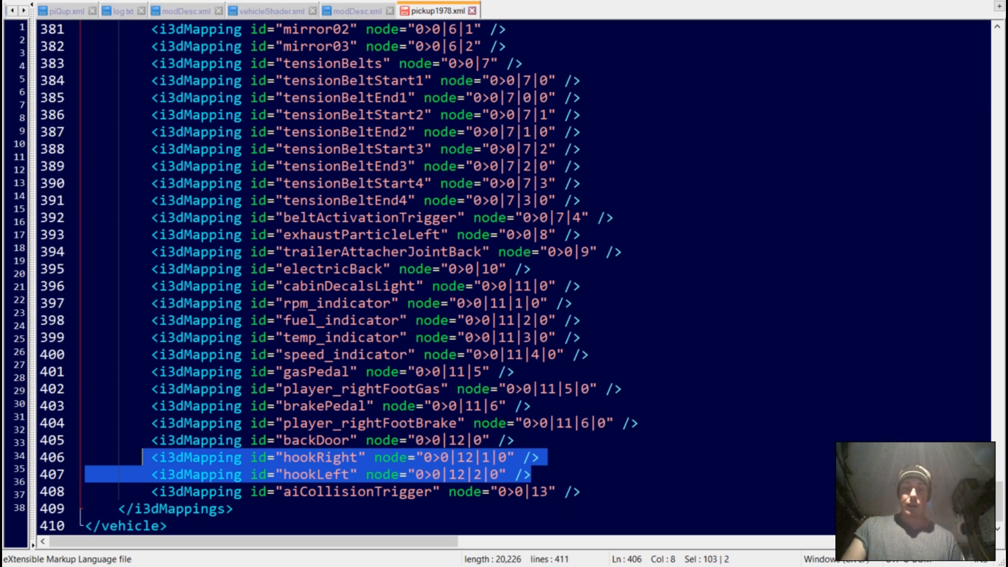
{"action": "key", "text": "Delete"}
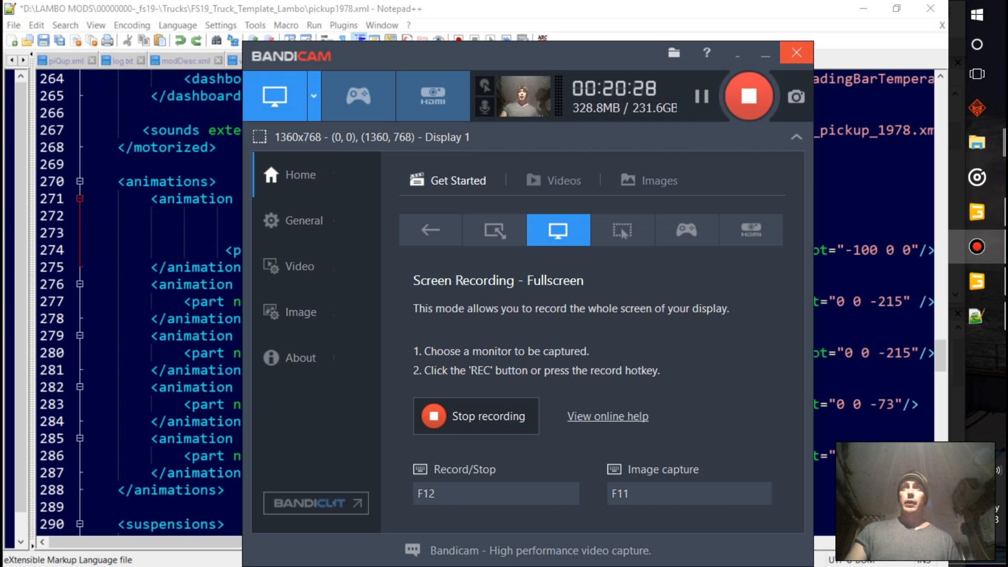
Return to Notepad++ and review pickup1978.xml from the animations section through suspensions, foldable, cylindered, dashboard, ai, honk and tensionBelts
{"action": "left_click", "coordinate": [765, 54]}
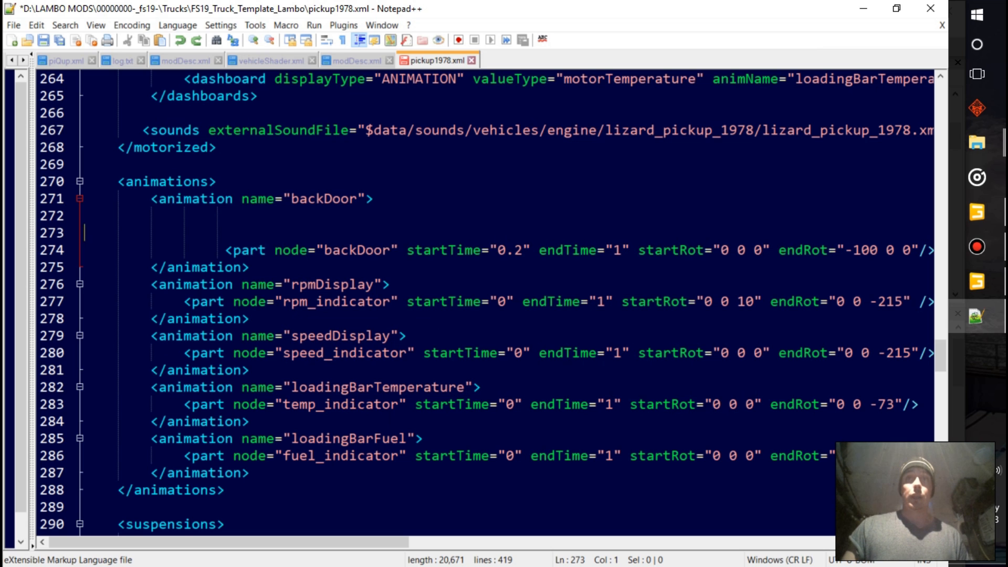
{"action": "scroll", "coordinate": [472, 304], "scroll_direction": "down", "scroll_amount": 4}
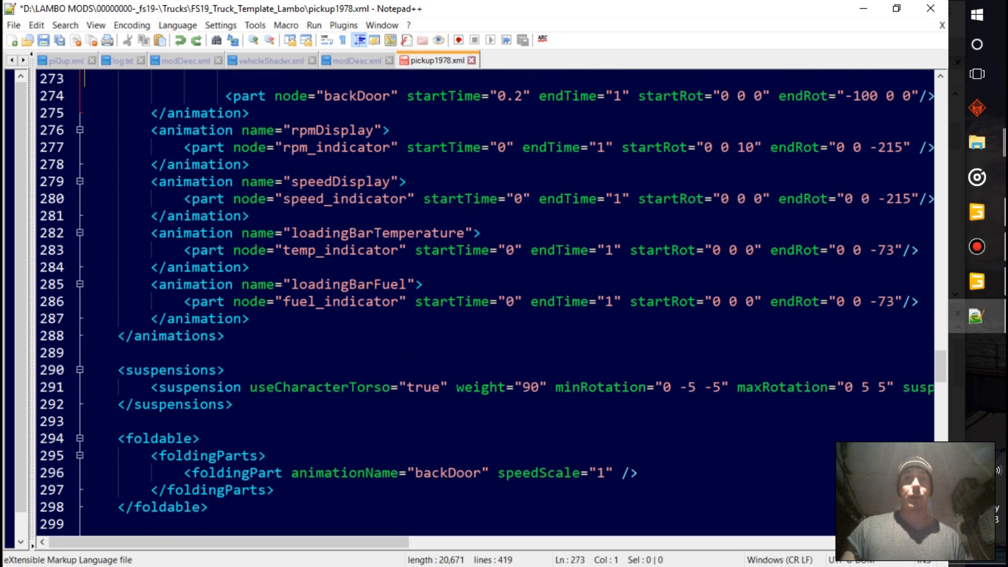
{"action": "scroll", "coordinate": [472, 304], "scroll_direction": "down", "scroll_amount": 1}
{"action": "left_click_drag", "start_coordinate": [234, 301], "coordinate": [141, 285]}
{"action": "scroll", "coordinate": [142, 285], "scroll_direction": "down", "scroll_amount": 3}
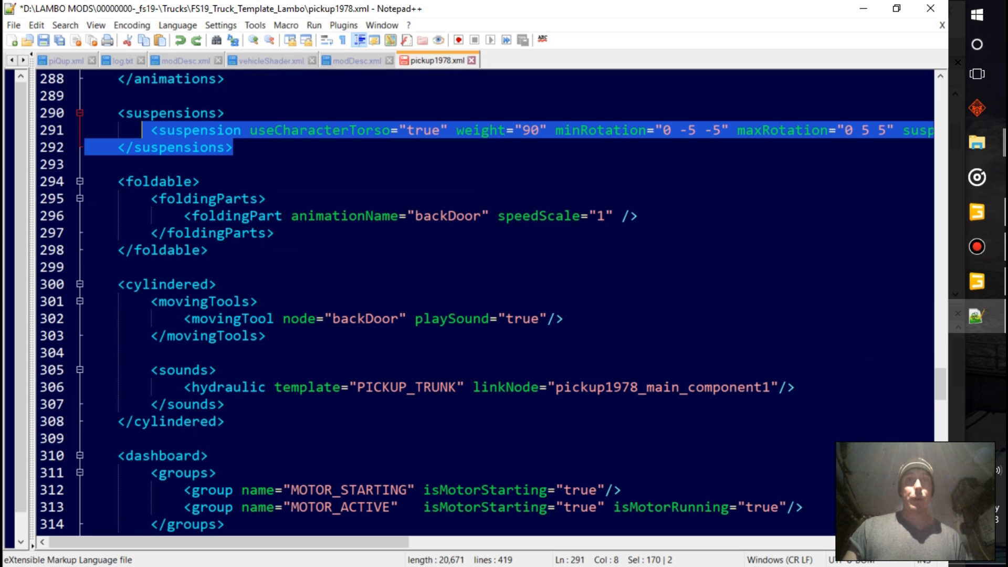
{"action": "scroll", "coordinate": [472, 304], "scroll_direction": "down", "scroll_amount": 3}
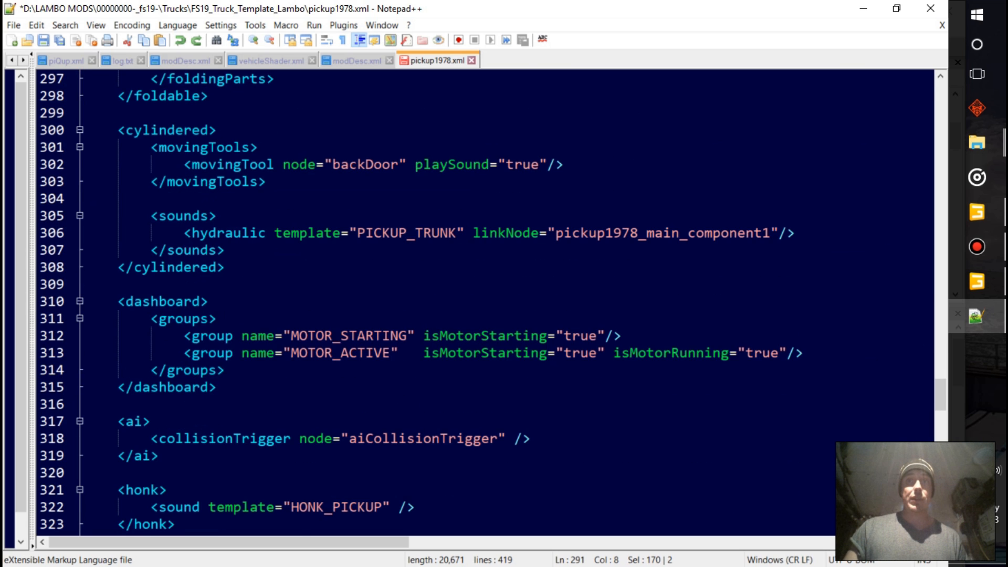
{"action": "scroll", "coordinate": [472, 304], "scroll_direction": "down", "scroll_amount": 8}
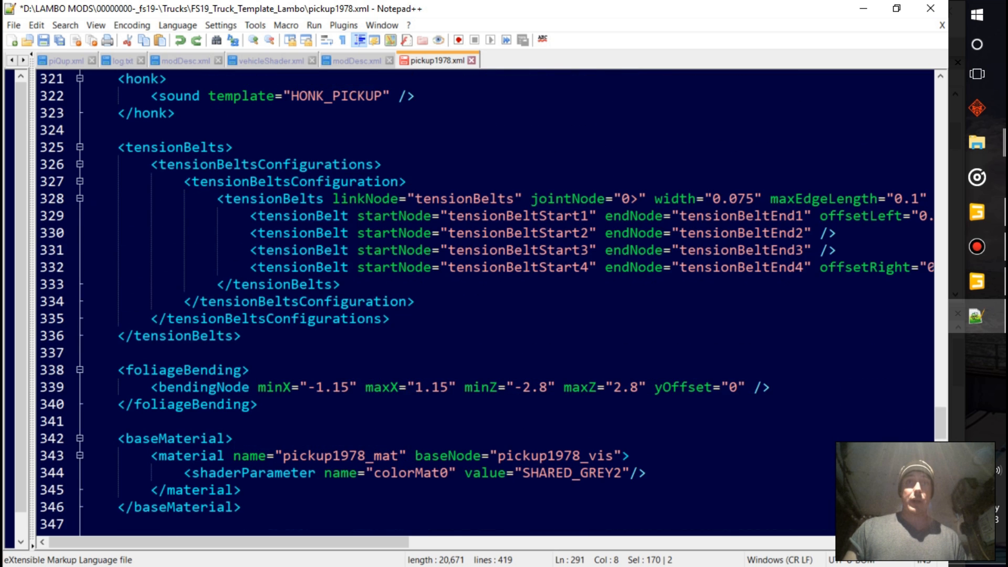
Delete the baseMaterial and baseMaterialConfigurations blocks that follow foliageBending in the vehicle XML
{"action": "scroll", "coordinate": [472, 304], "scroll_direction": "down", "scroll_amount": 3}
{"action": "left_click_drag", "start_coordinate": [357, 421], "coordinate": [117, 284]}
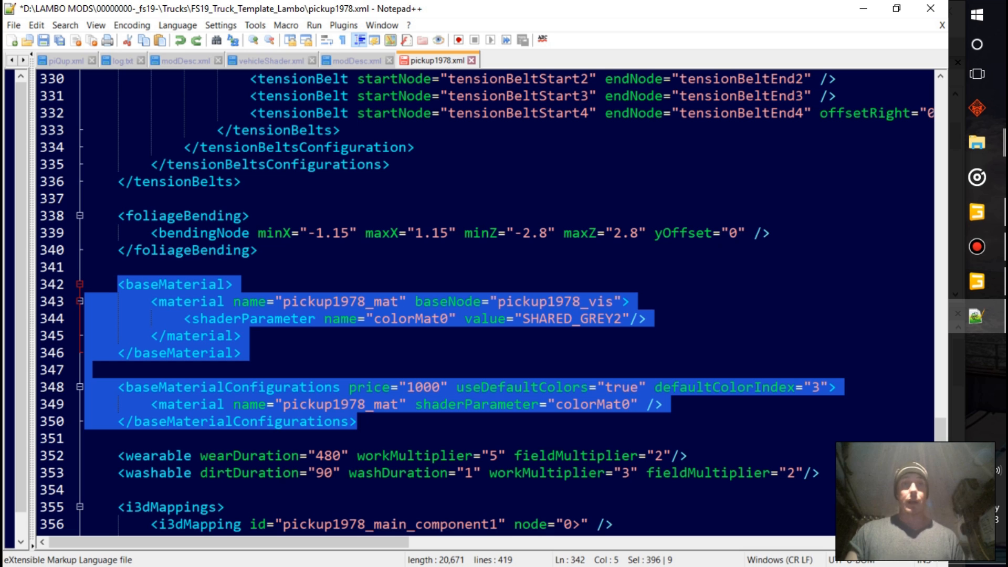
{"action": "key", "text": "Delete"}
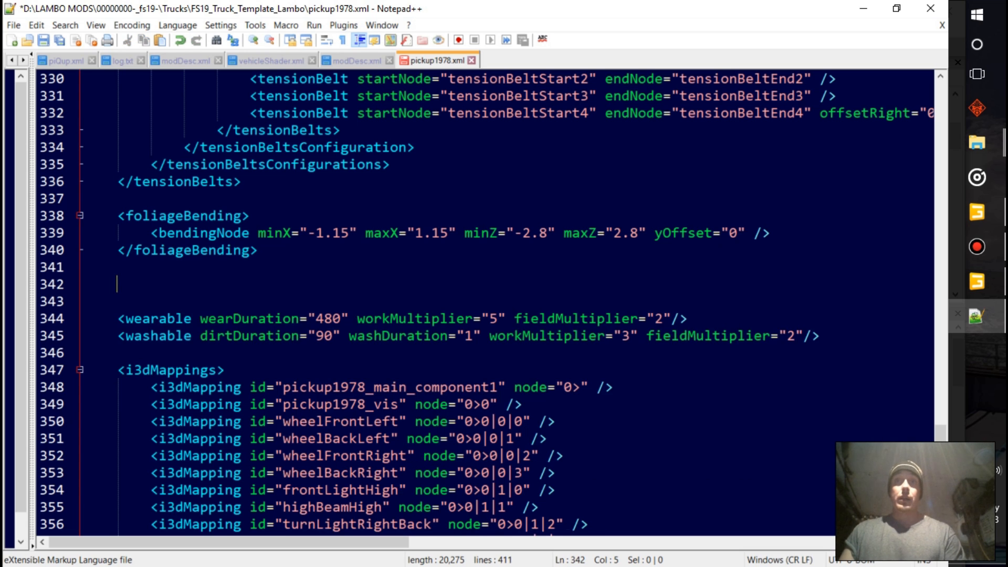
Remove the pickup1978_vis mapping with node 0>0 from the i3dMappings section
{"action": "scroll", "coordinate": [472, 304], "scroll_direction": "down", "scroll_amount": 2}
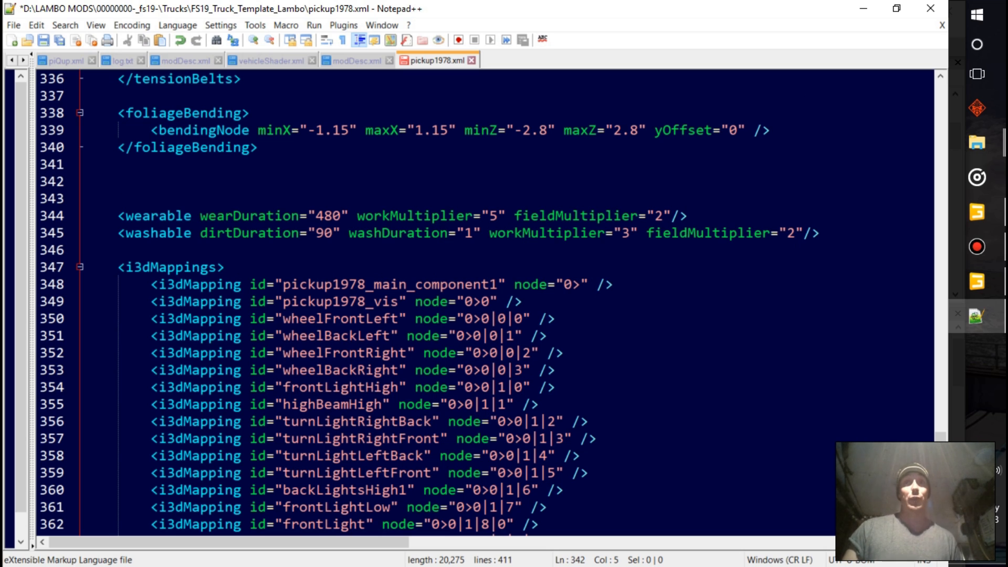
{"action": "left_click_drag", "start_coordinate": [523, 301], "coordinate": [142, 301]}
{"action": "key", "text": "Delete"}
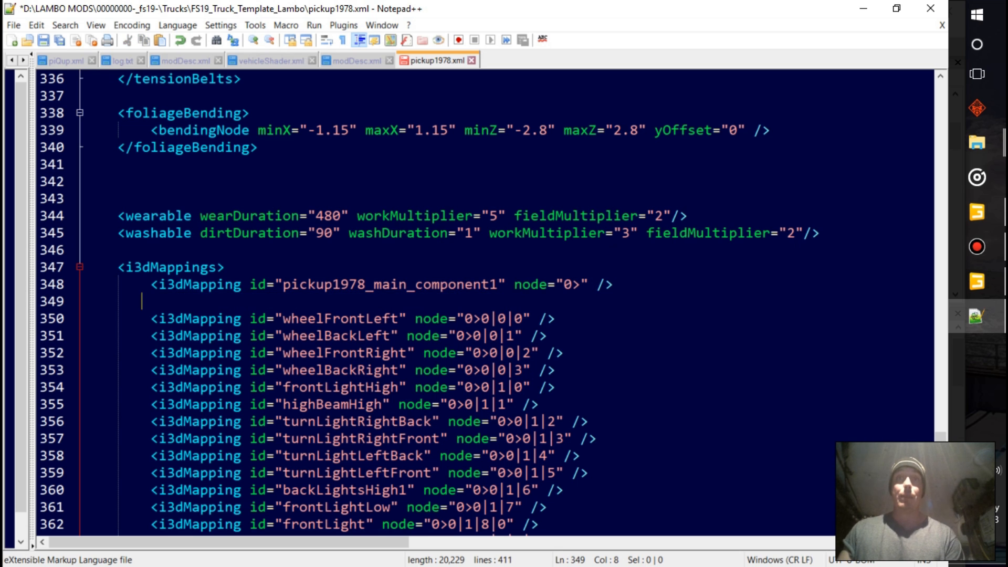
Remove the hookRight and hookLeft mappings between backDoor and aiCollisionTrigger in the i3dMappings section
{"action": "scroll", "coordinate": [472, 302], "scroll_direction": "down", "scroll_amount": 13}
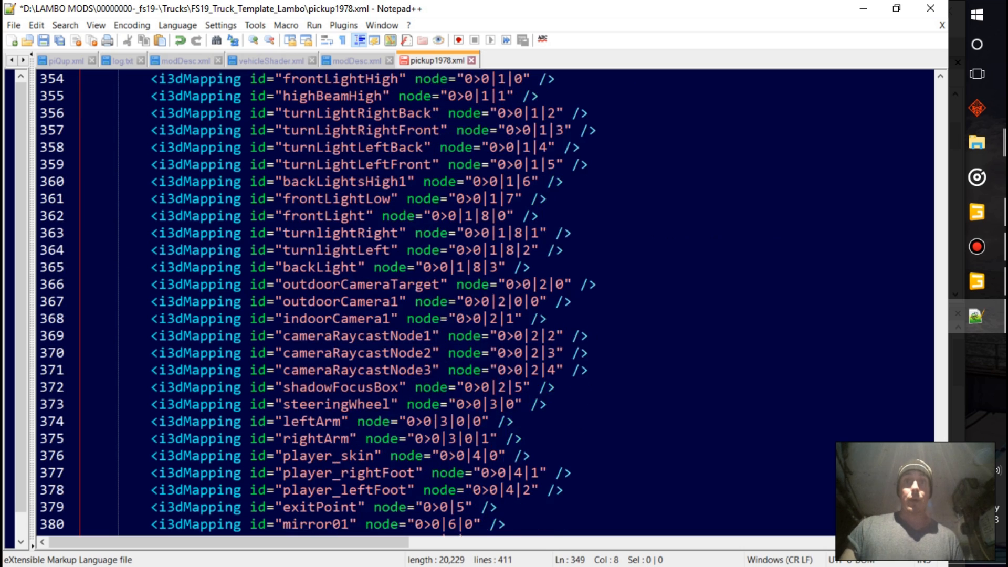
{"action": "scroll", "coordinate": [473, 302], "scroll_direction": "down", "scroll_amount": 3}
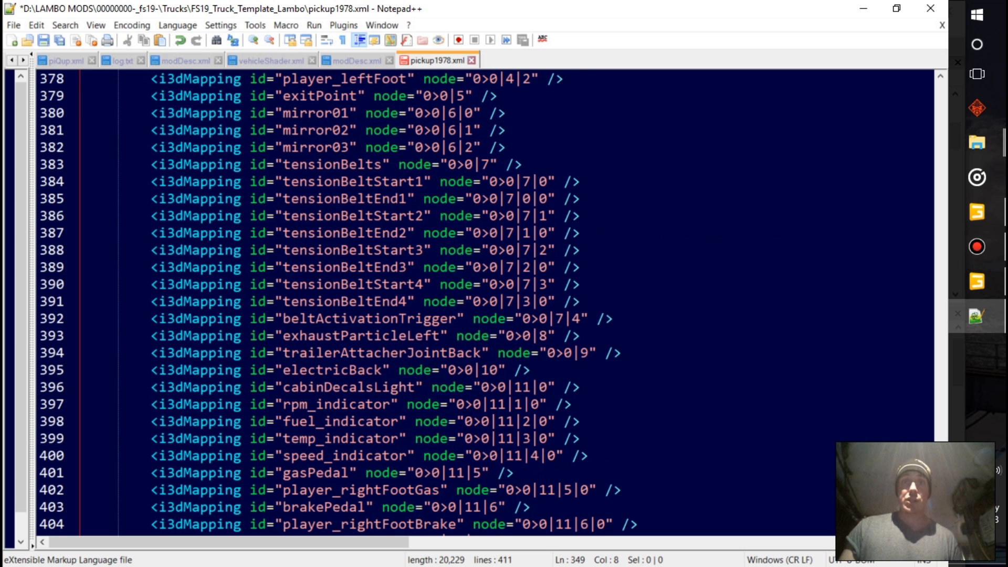
{"action": "left_click_drag", "start_coordinate": [531, 473], "coordinate": [84, 456]}
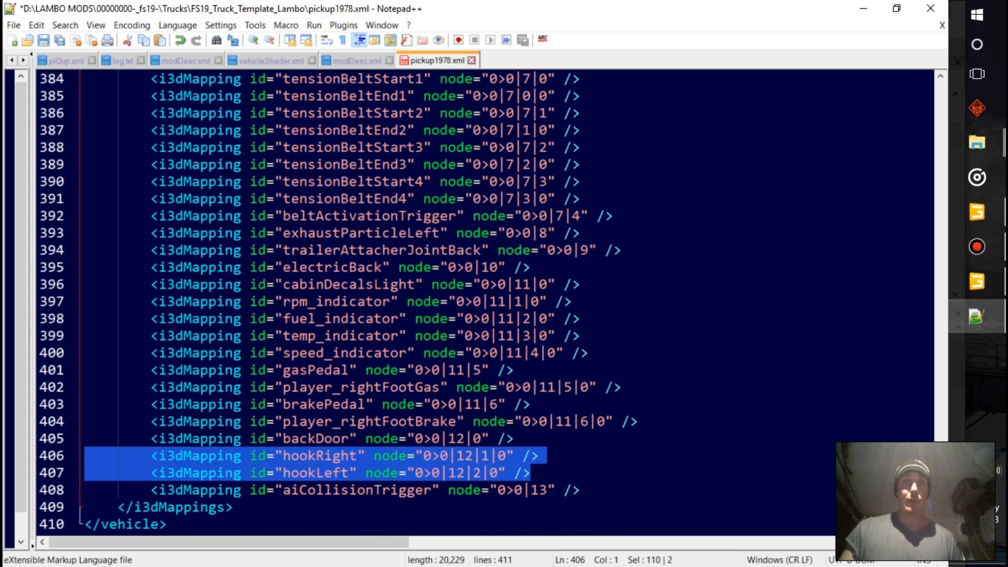
{"action": "key", "text": "Delete"}
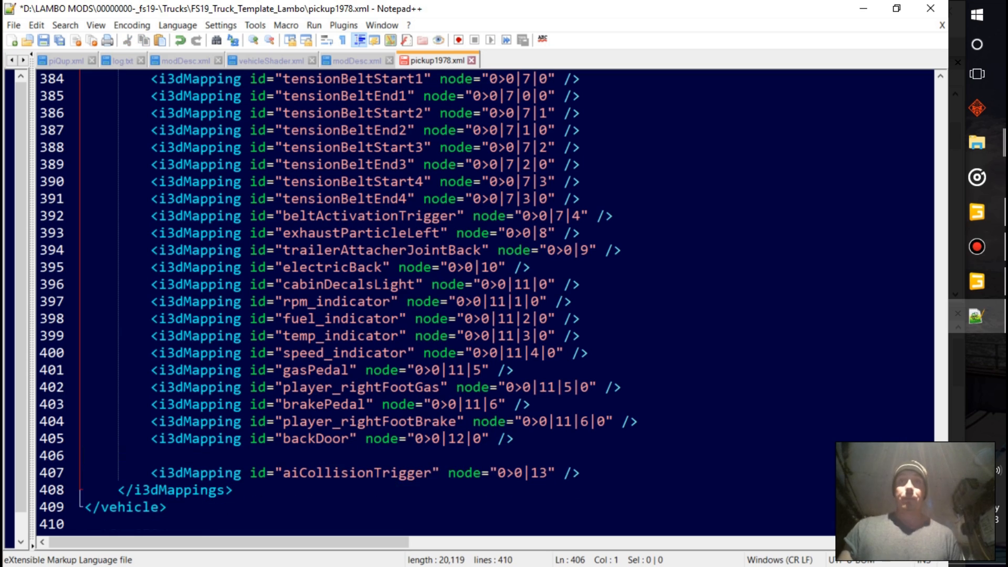
Save the edited pickup1978.xml and return to the beginning of the file
{"action": "scroll", "coordinate": [84, 456], "scroll_direction": "up", "scroll_amount": 15}
{"action": "scroll", "coordinate": [472, 302], "scroll_direction": "up", "scroll_amount": 7}
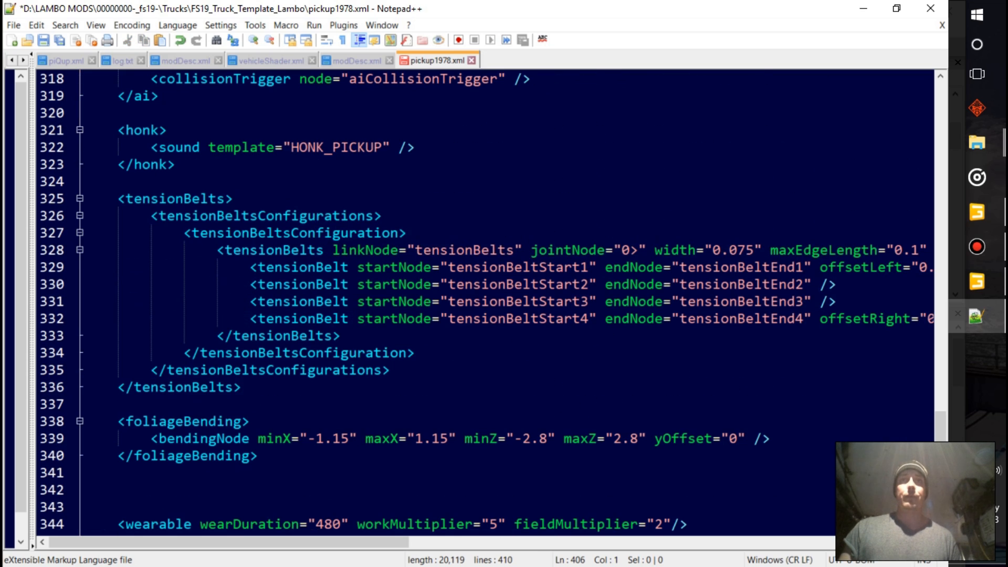
{"action": "key", "text": "ctrl+s"}
{"action": "left_click_drag", "start_coordinate": [940, 425], "coordinate": [941, 97]}
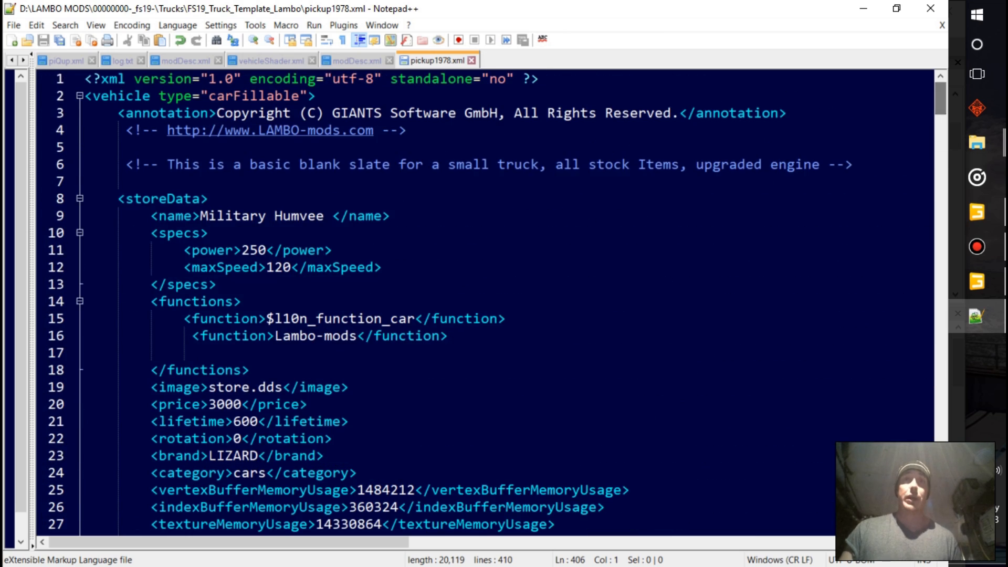